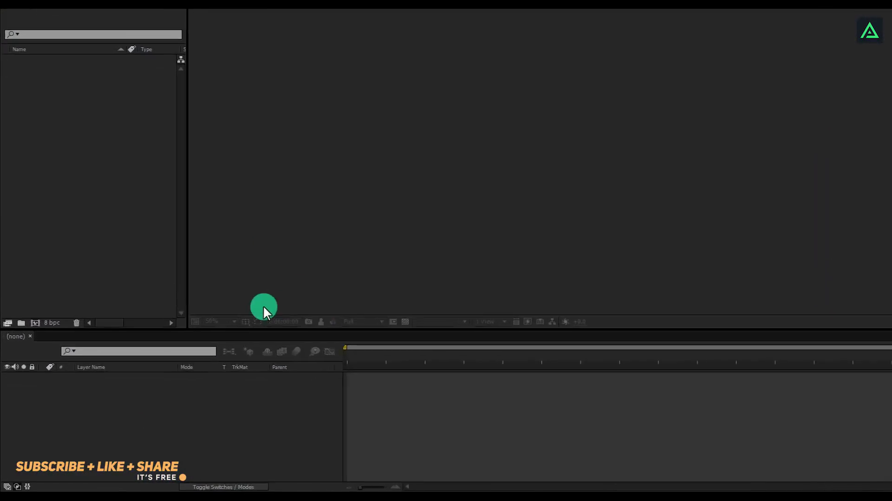
- Create a 1920×1080, 30 fps, 10-second composition named Glitch_Logo_Animation
click(49, 258)
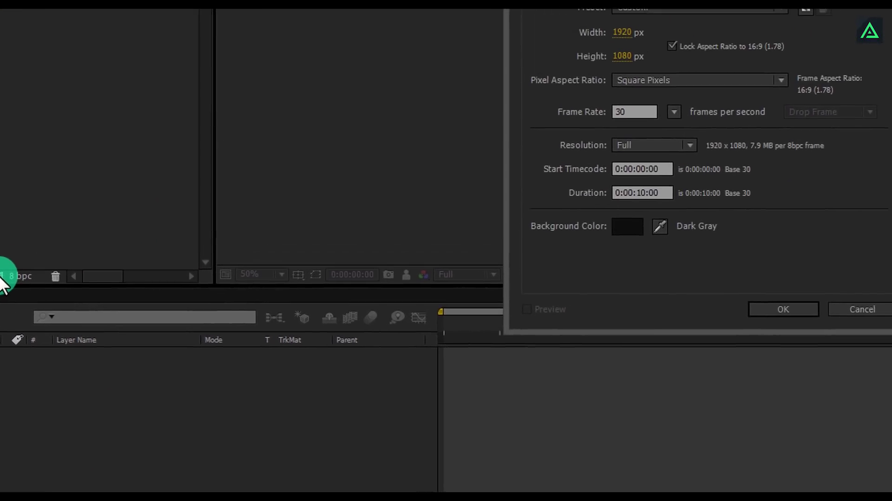
text(Glitch_Logo_A)
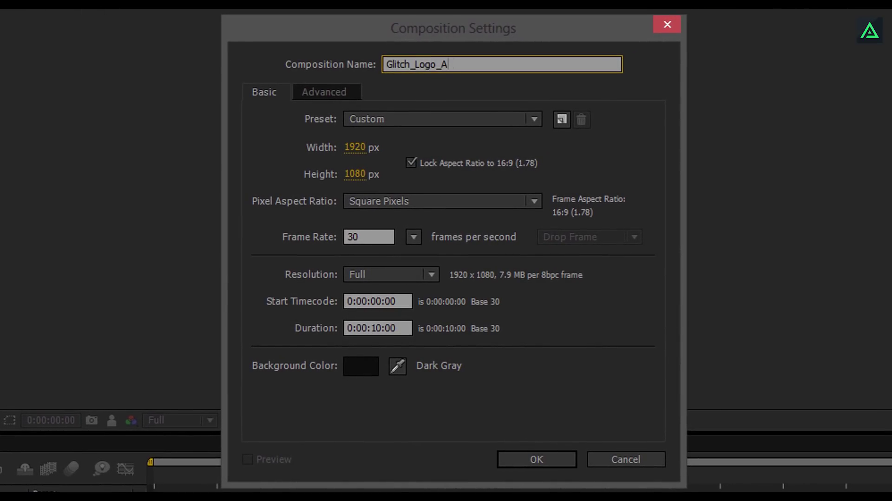
text(nimation)
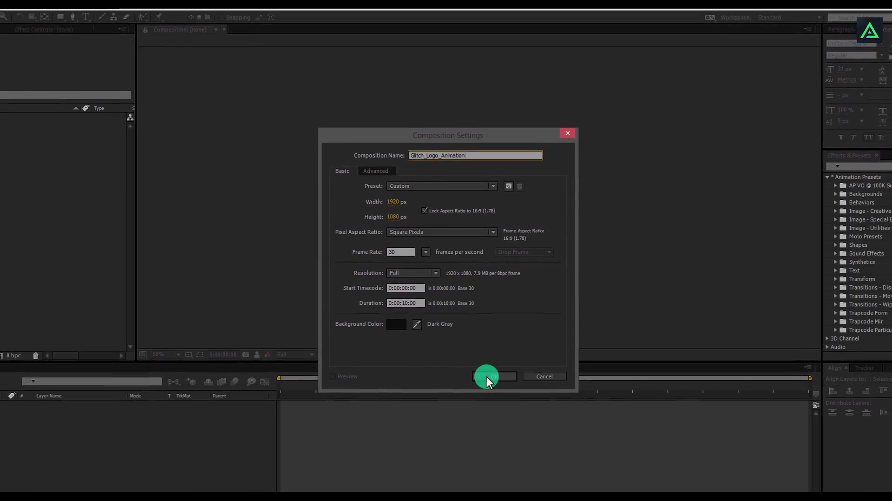
click(486, 376)
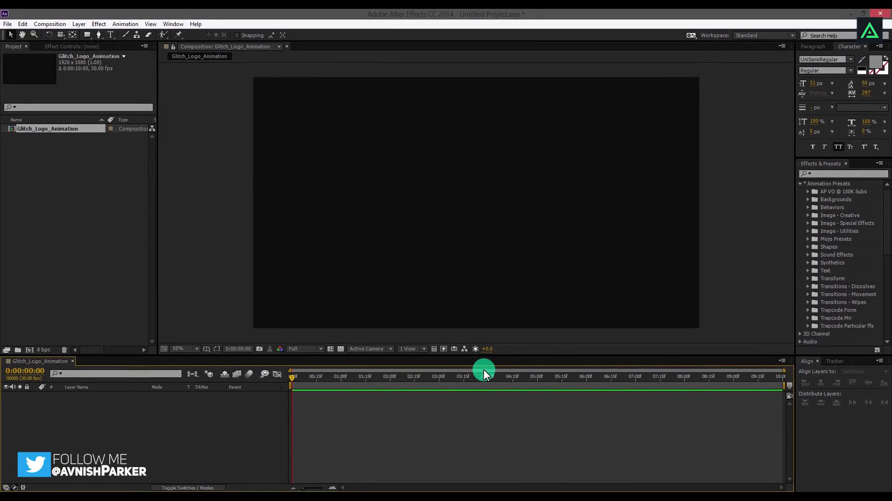
- Add a very dark grey solid named Background and import Xavier Inc.png into the project
right_click(173, 411)
mouse_move(200, 315)
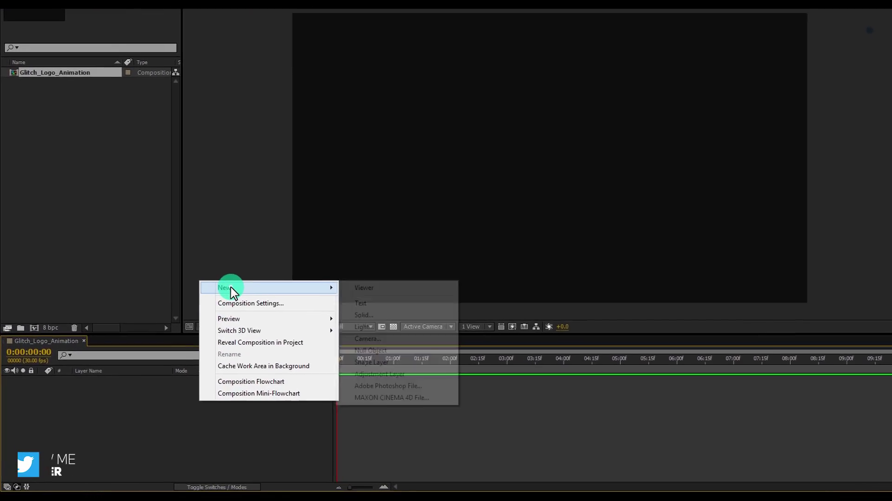
click(364, 314)
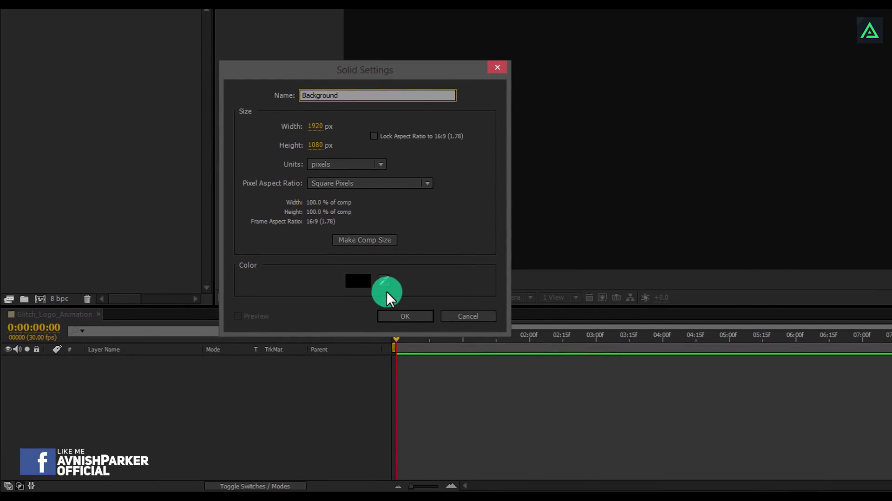
click(361, 284)
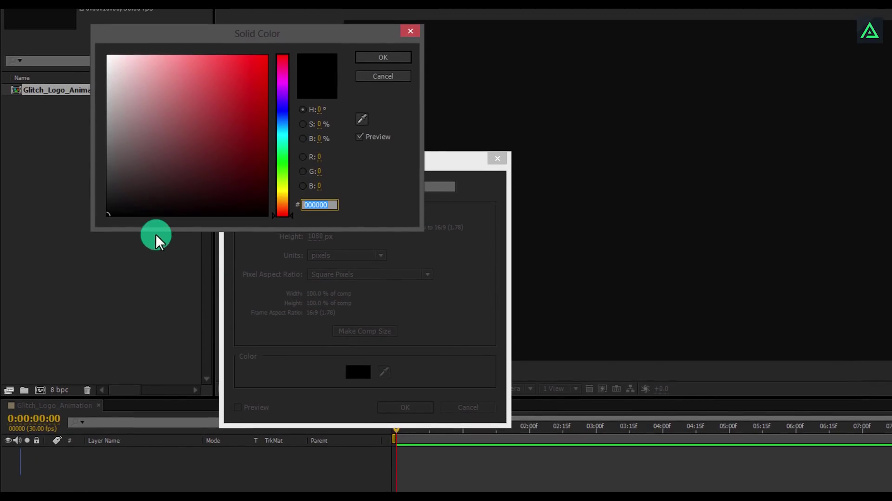
click(106, 207)
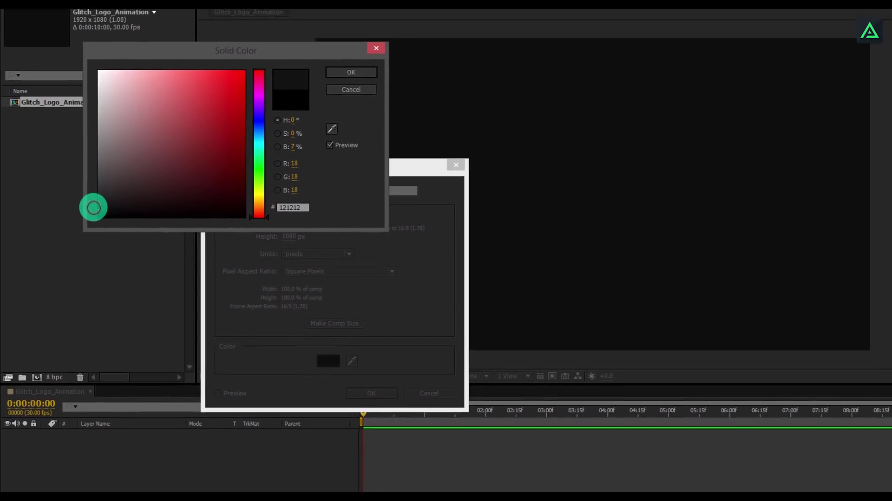
click(352, 72)
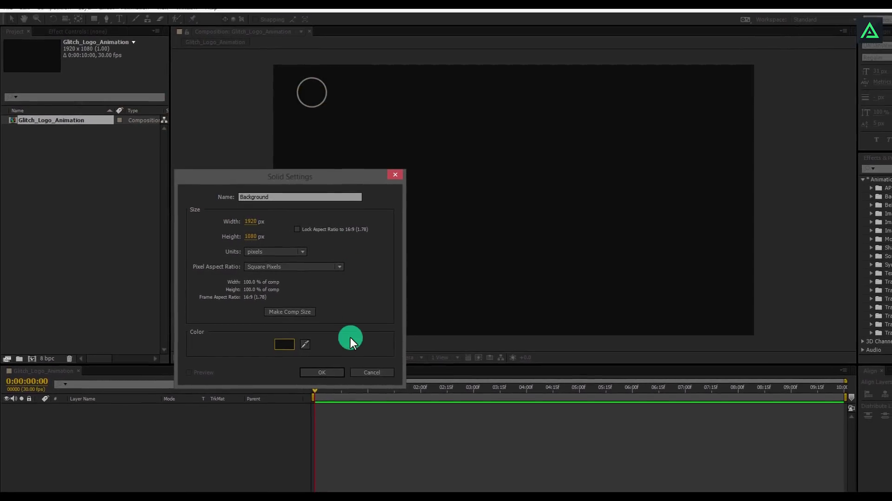
click(322, 366)
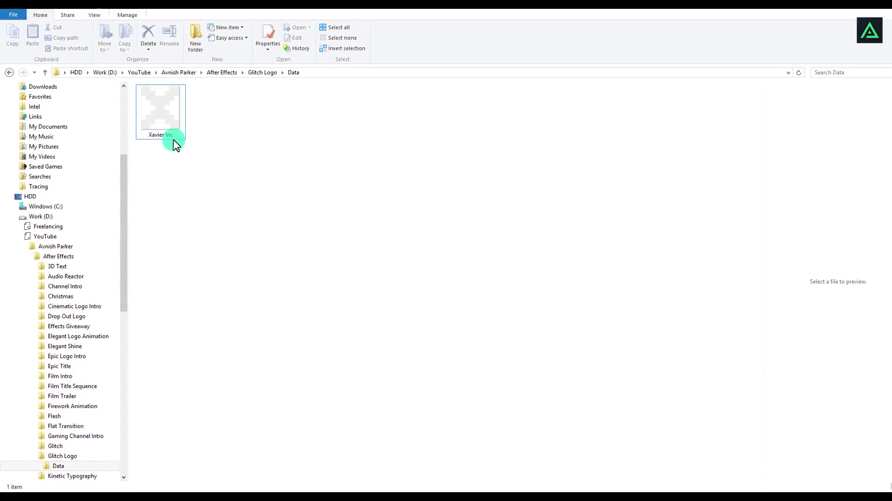
click(158, 115)
drag(157, 116, 78, 229)
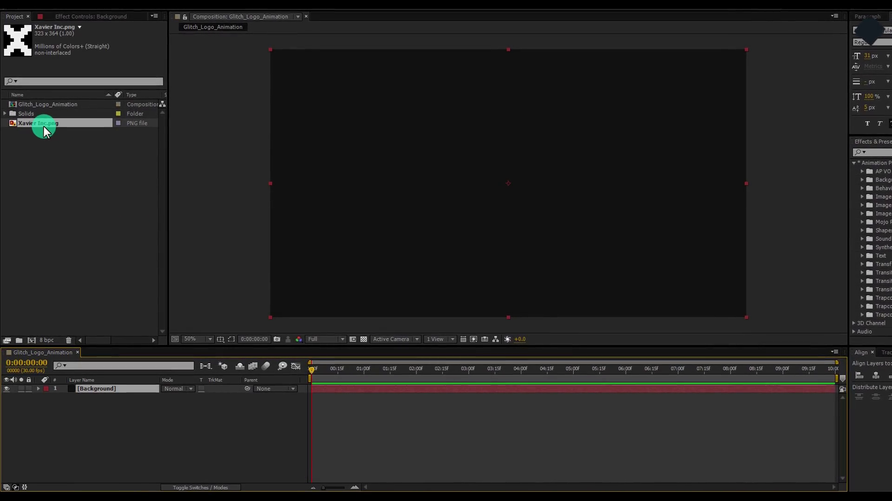
- Place Xavier Inc.png in the comp and keyframe its Scale from 416% at 0:00 to 100% at 3:01
drag(44, 124, 93, 387)
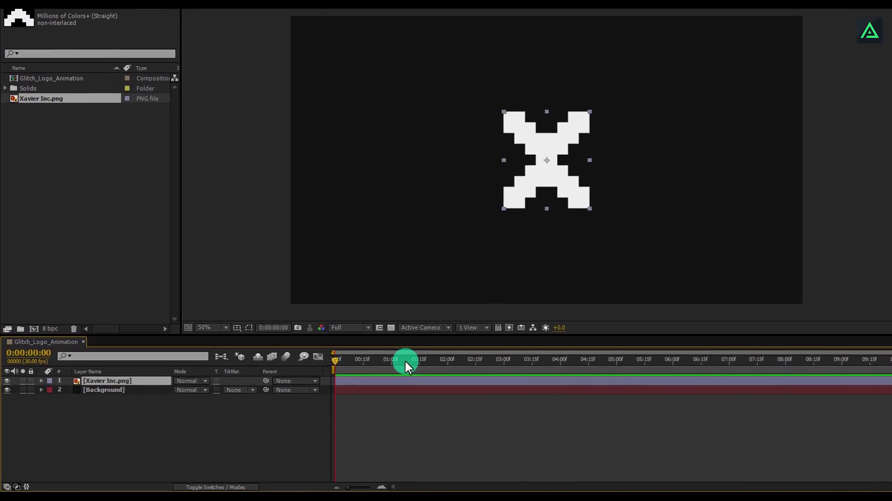
drag(340, 358, 520, 362)
drag(583, 349, 580, 349)
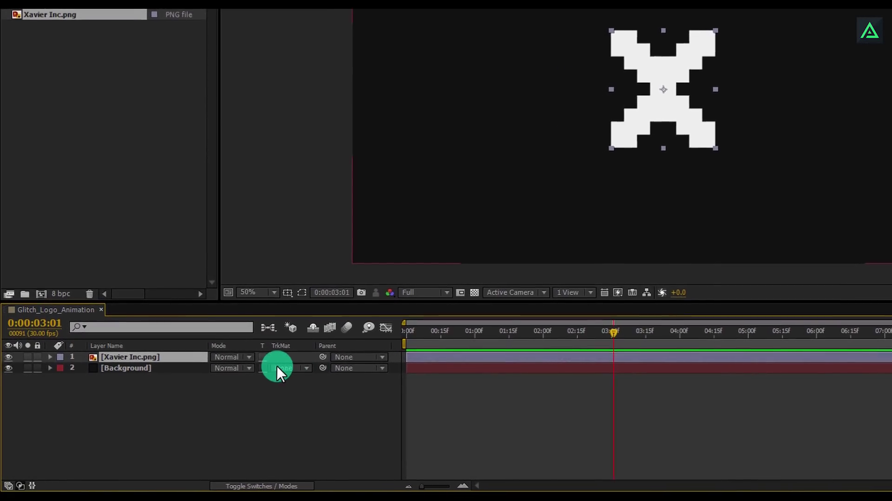
key(s)
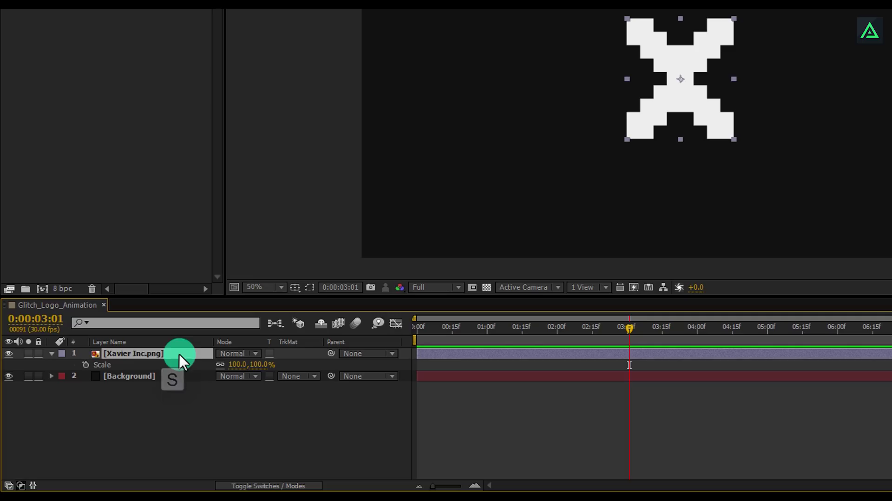
click(85, 364)
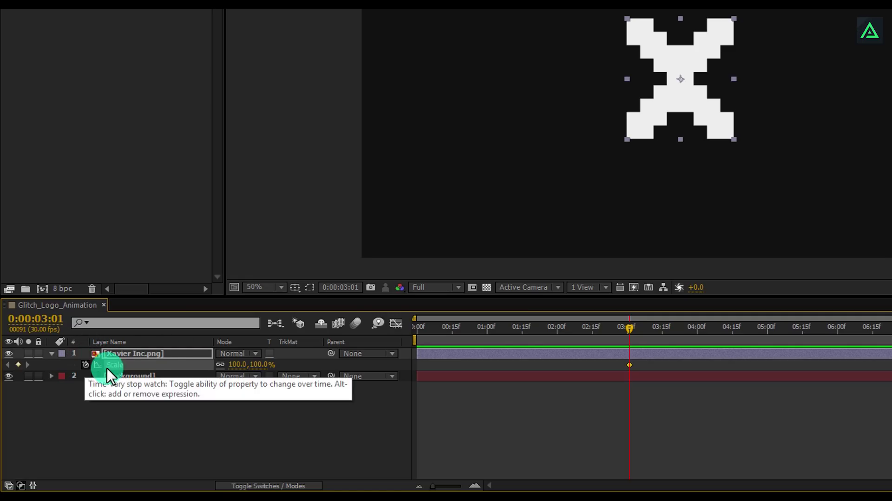
key(Home)
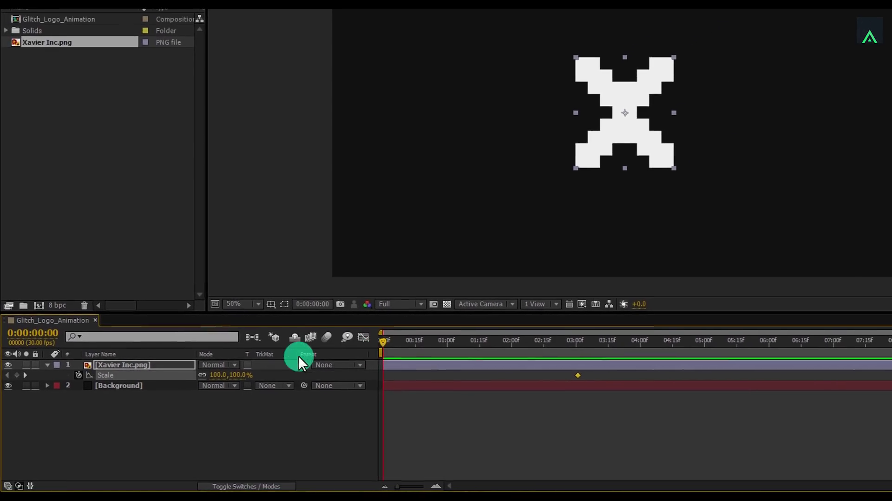
drag(237, 375, 373, 368)
drag(326, 384, 364, 377)
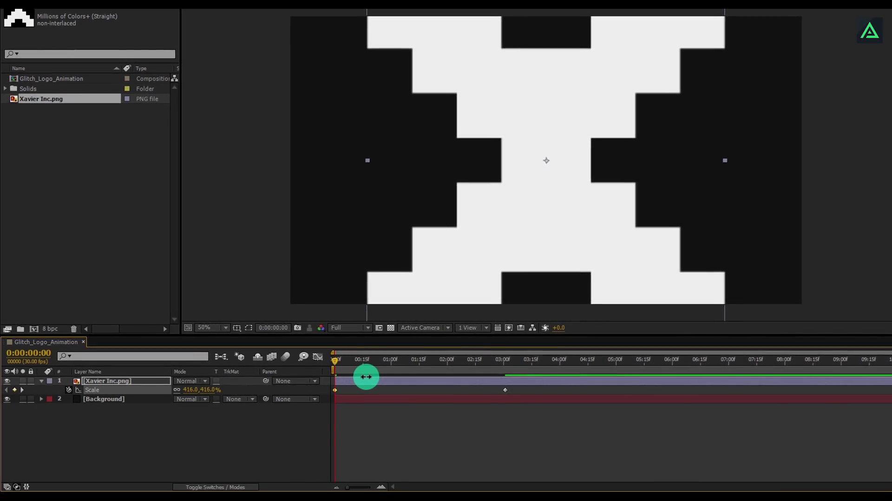
- Keyframe the logo's Opacity from 0% at the start to 100% near one second
key(t)
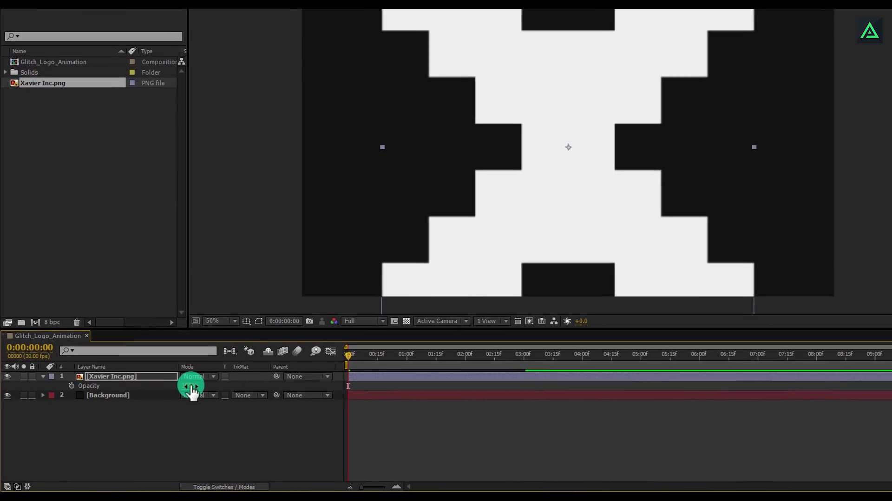
drag(184, 388, 111, 394)
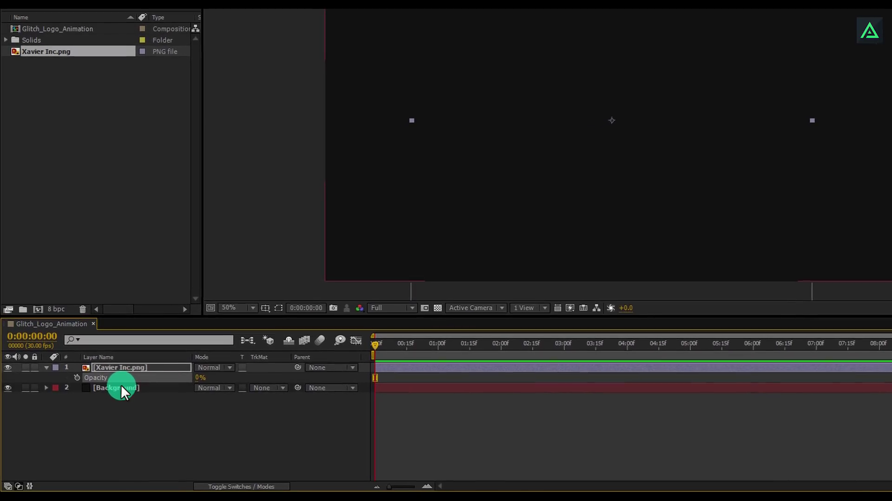
click(76, 379)
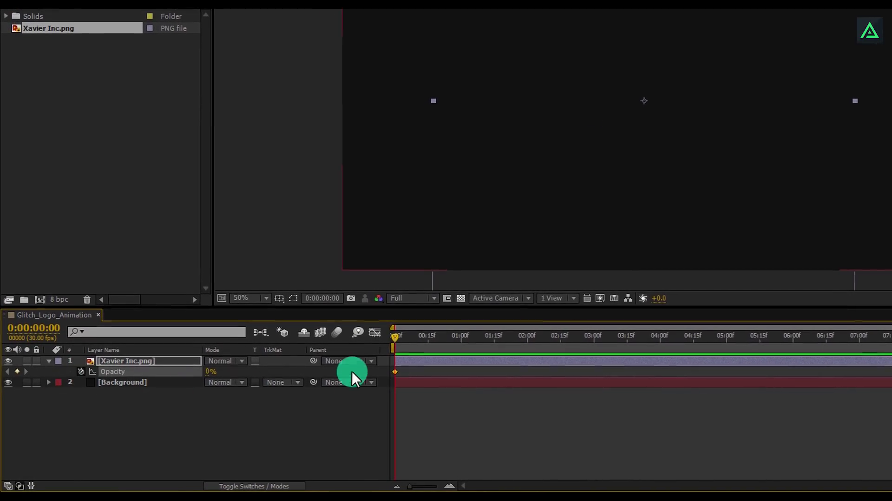
drag(395, 336, 464, 339)
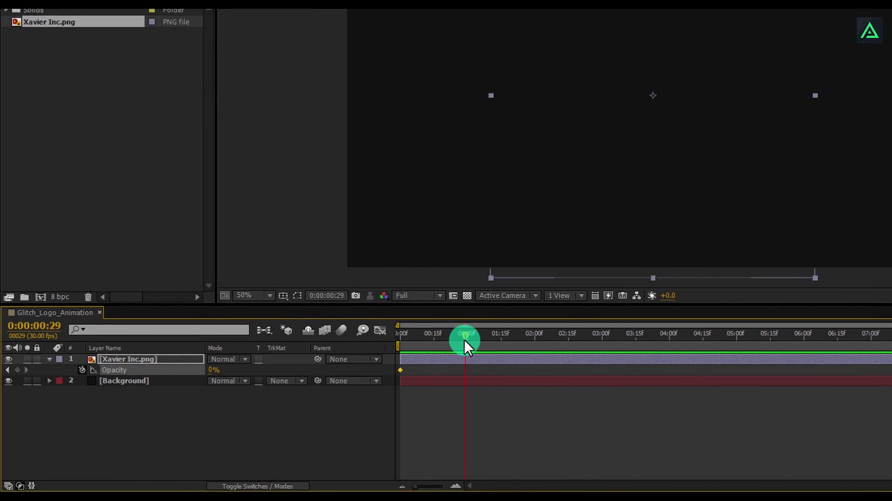
drag(211, 376, 364, 370)
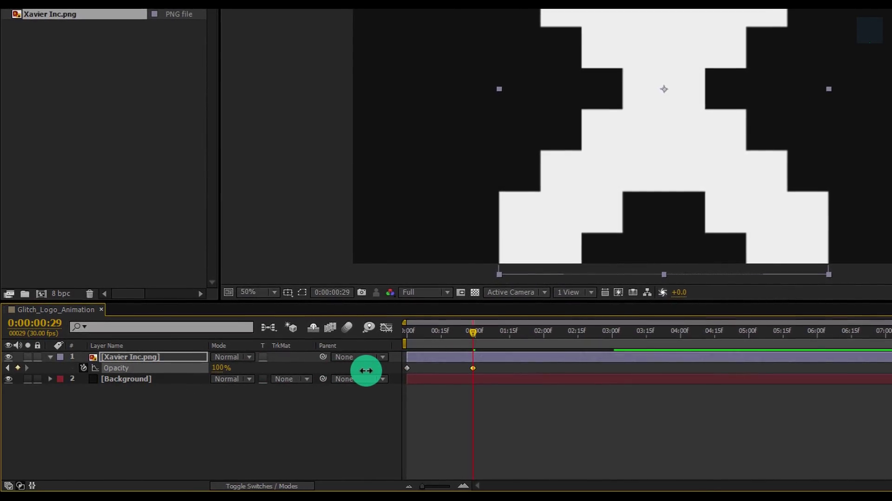
key(u)
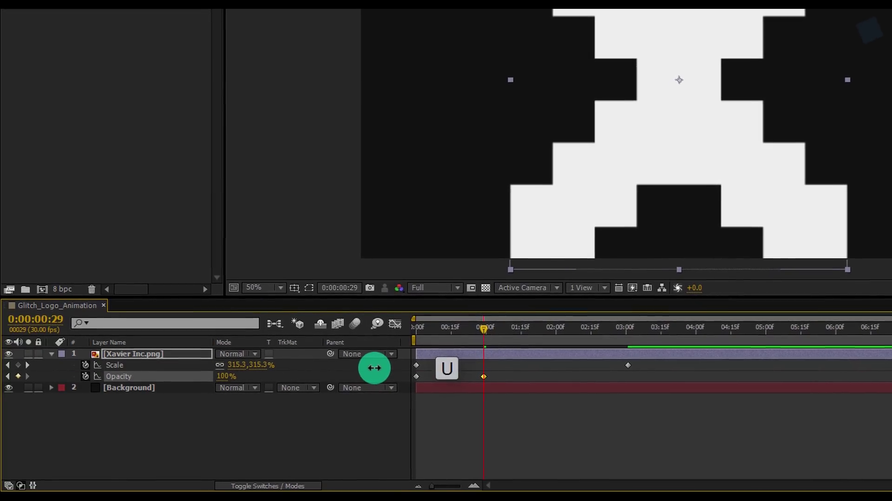
click(625, 365)
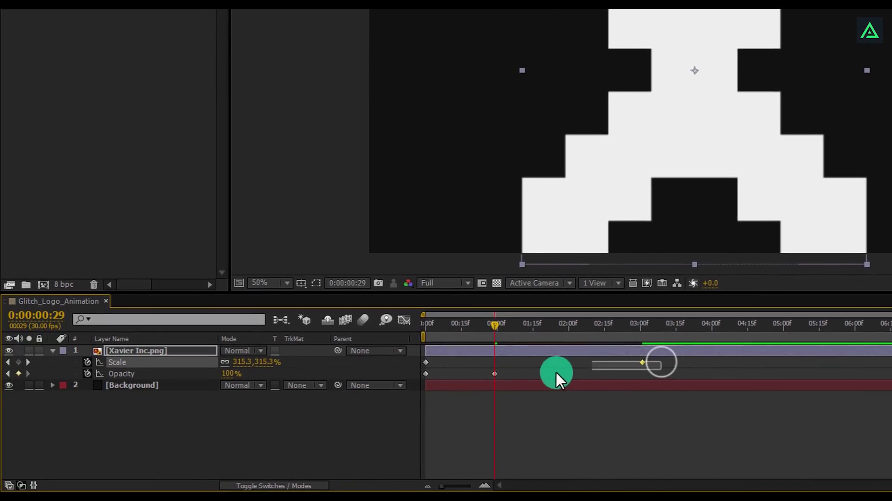
drag(556, 370, 411, 386)
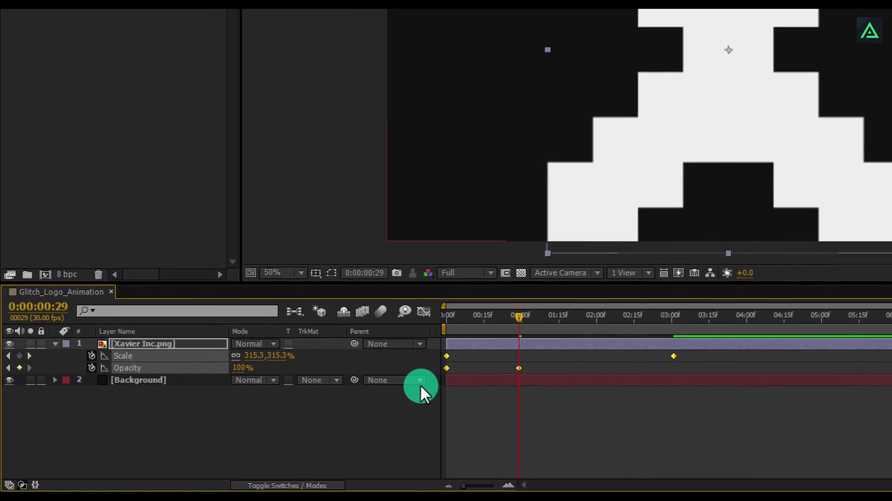
- Easy-ease the logo keyframes, retime Scale to finish sooner, and preview a 2-second work area
key(F9)
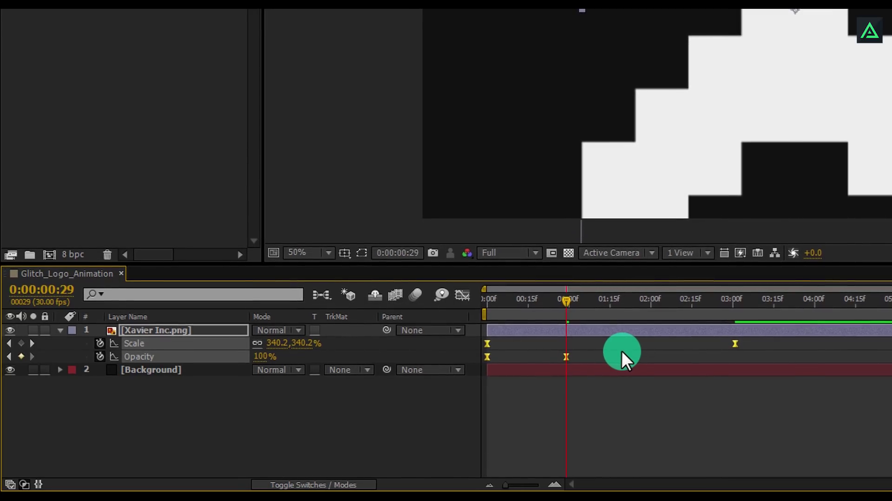
alt+click(732, 344)
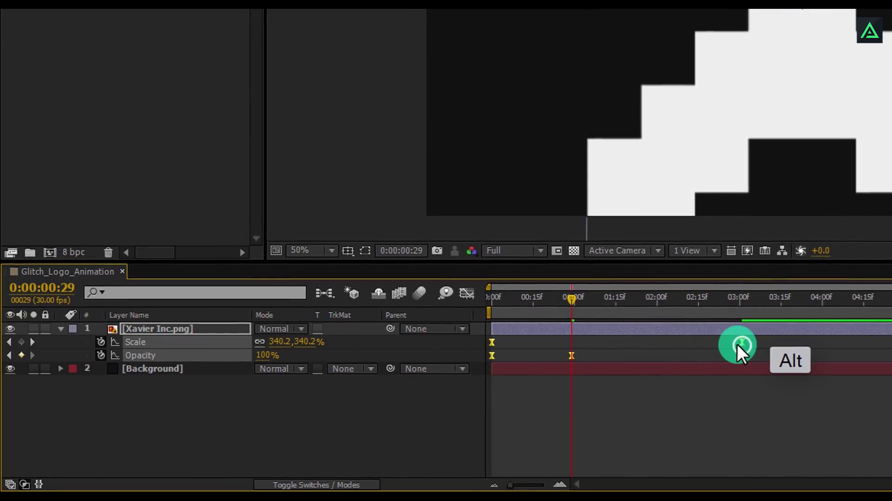
drag(736, 343, 585, 339)
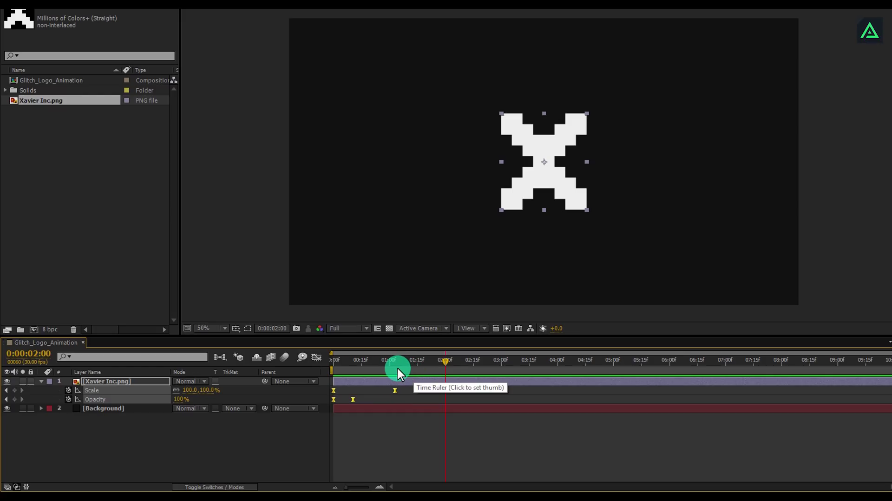
key(n)
key(space)
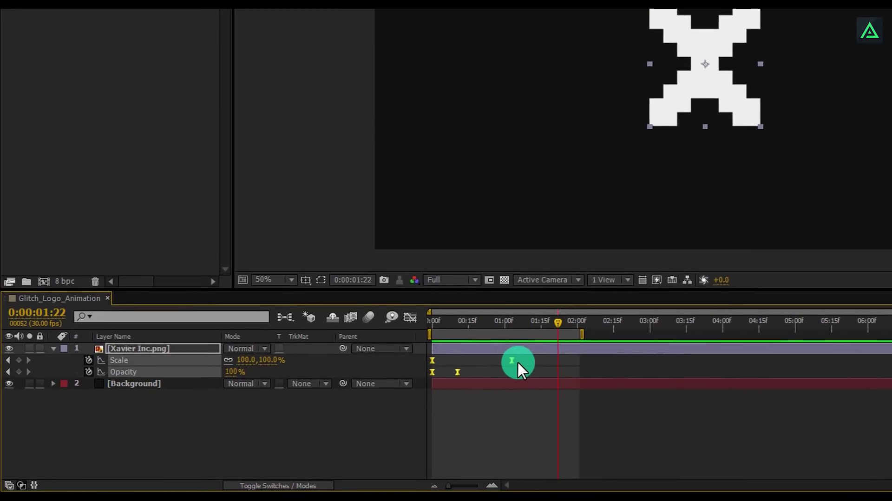
- Set the Scale keyframe influence to 100% in the speed graph, then RAM-preview
click(410, 316)
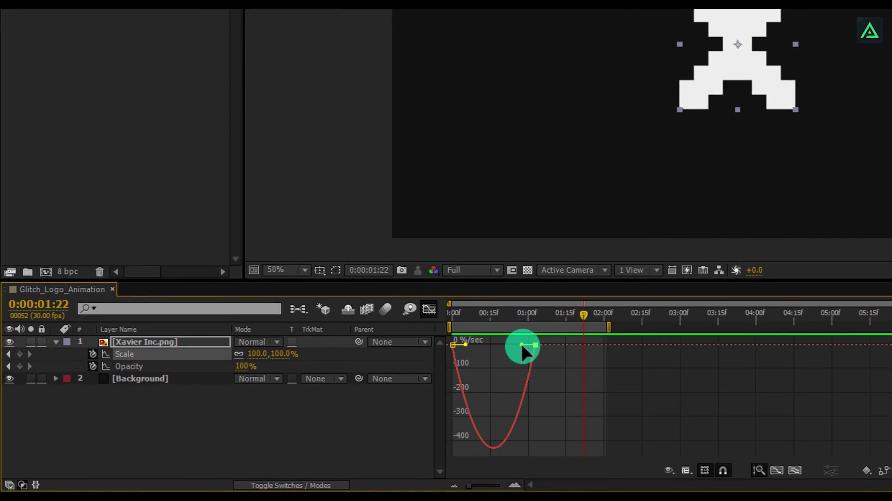
drag(503, 345, 479, 344)
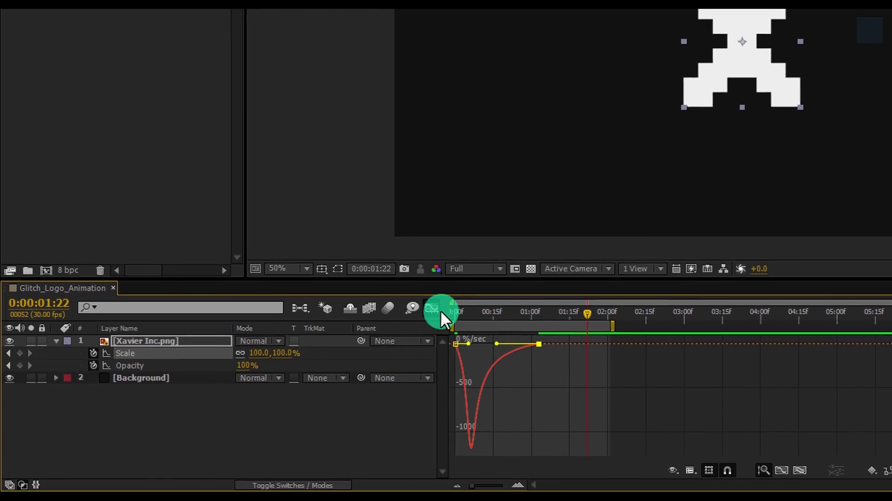
click(429, 310)
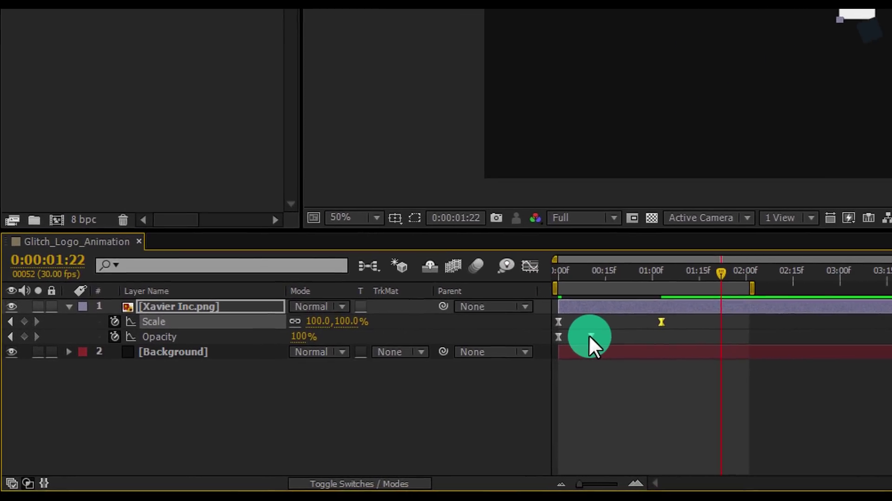
drag(564, 345, 517, 354)
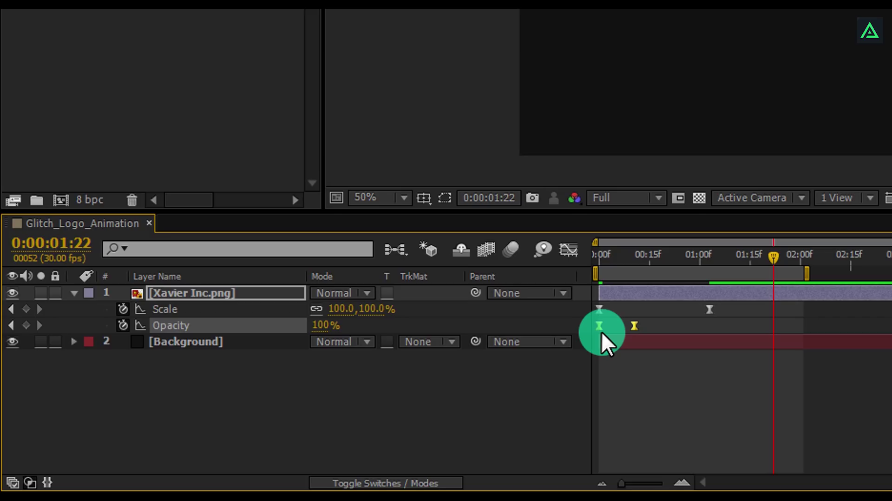
key(KP_0)
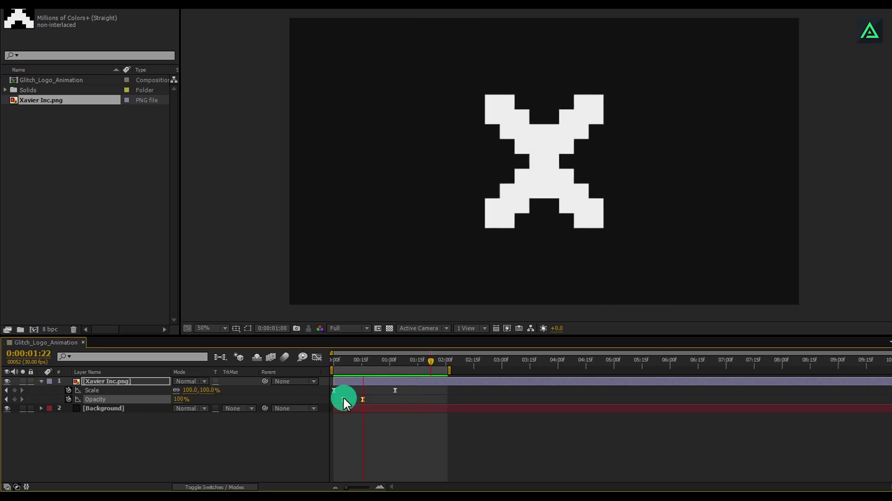
click(364, 390)
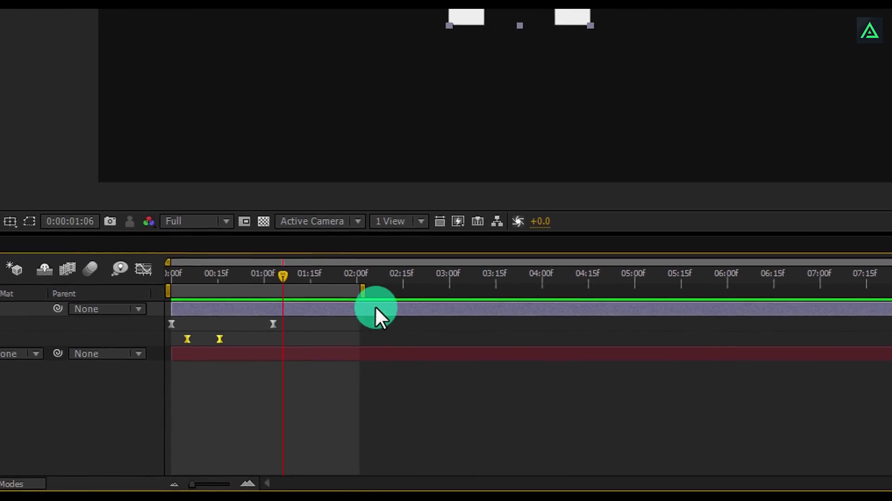
- End the work area at 02:20, then extend it to about 05:10
click(419, 285)
key(n)
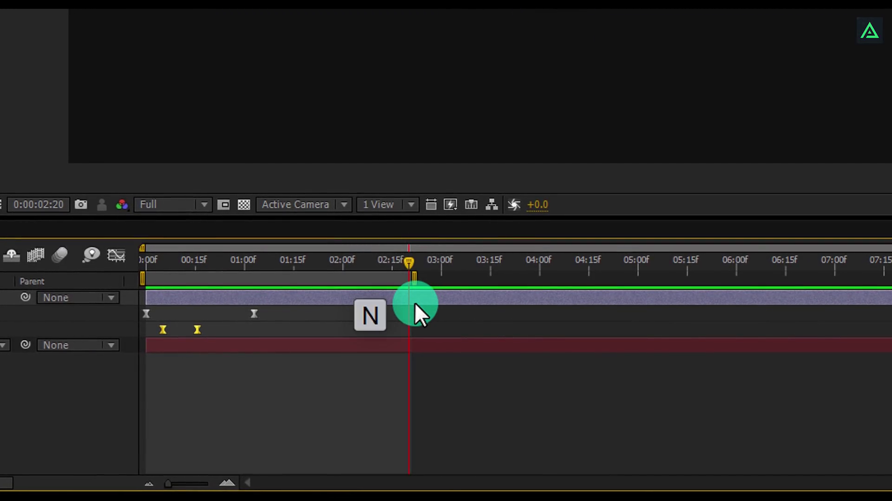
drag(414, 277, 693, 278)
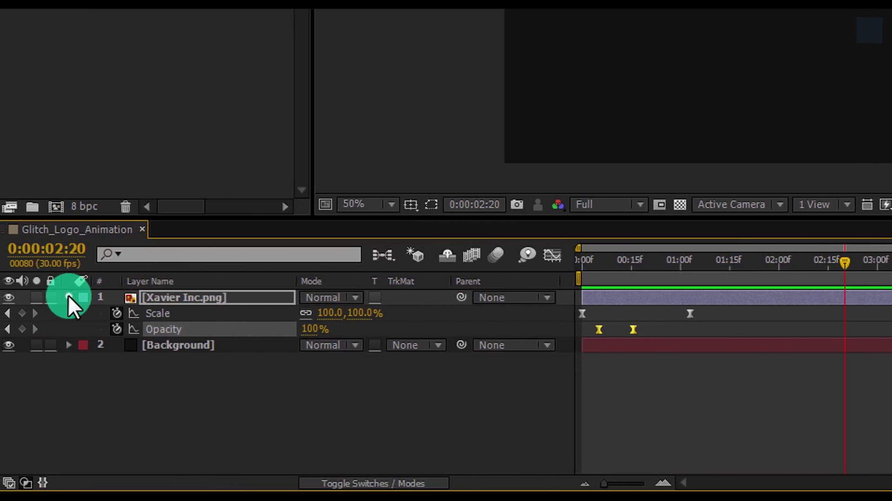
- Add a new solid layer named Glitch above the logo
click(69, 297)
click(149, 300)
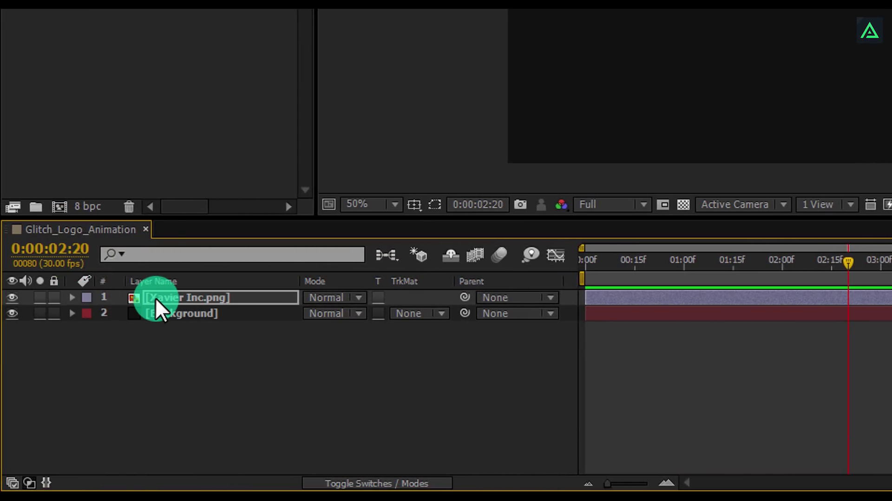
right_click(177, 350)
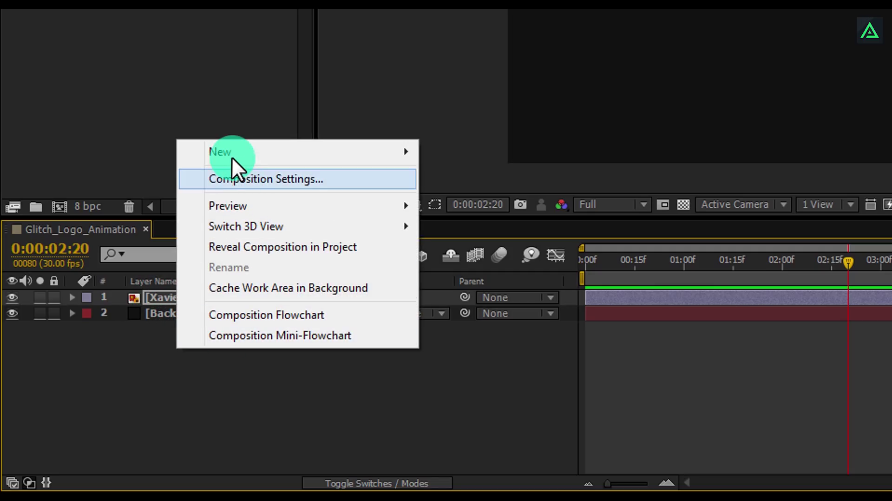
mouse_move(269, 158)
click(445, 200)
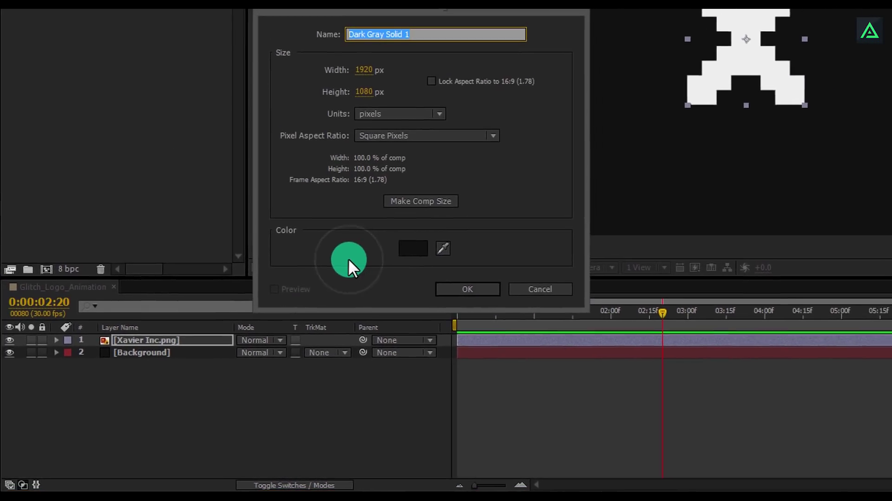
text(Glitch)
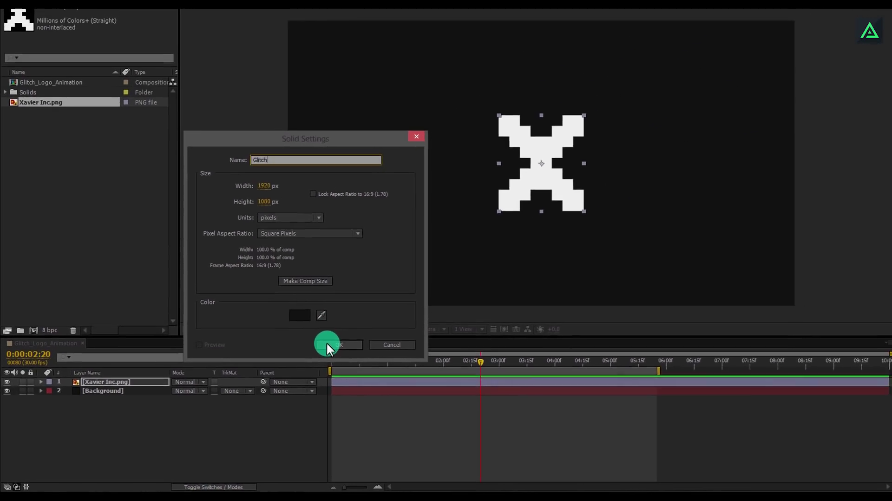
click(327, 345)
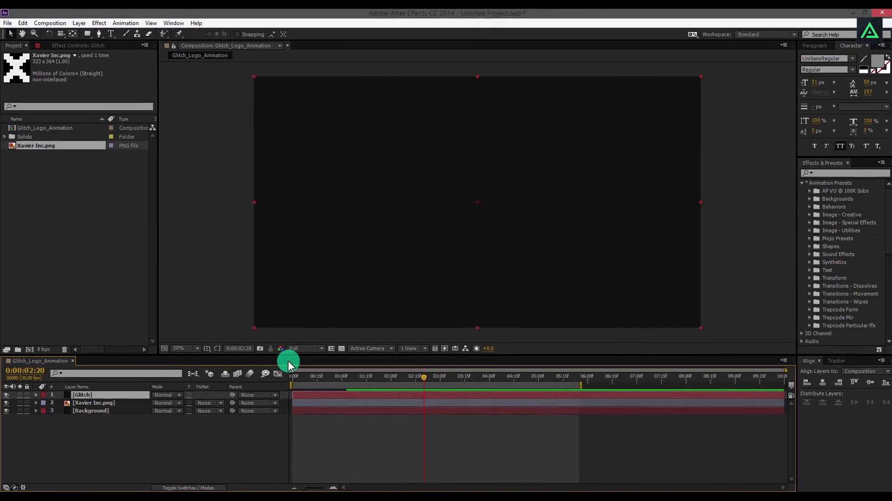
- Pre-compose the Glitch layer as Glitch Comp, moving all attributes into it
right_click(107, 395)
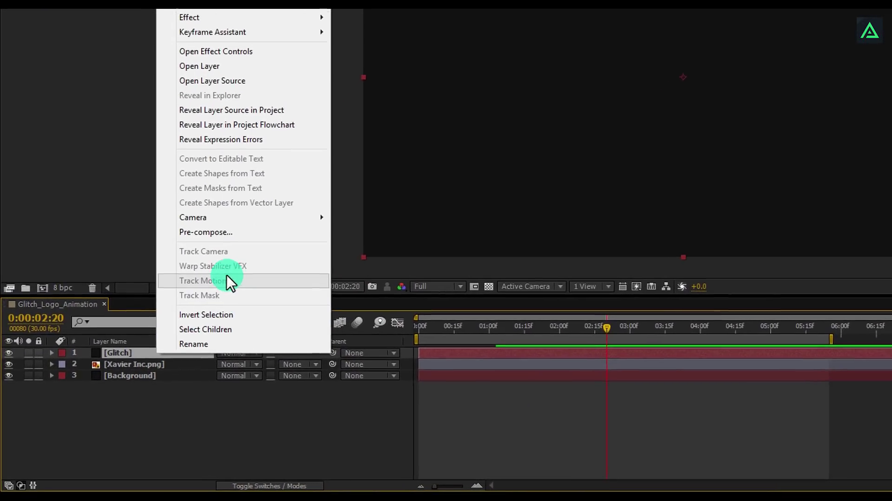
click(211, 232)
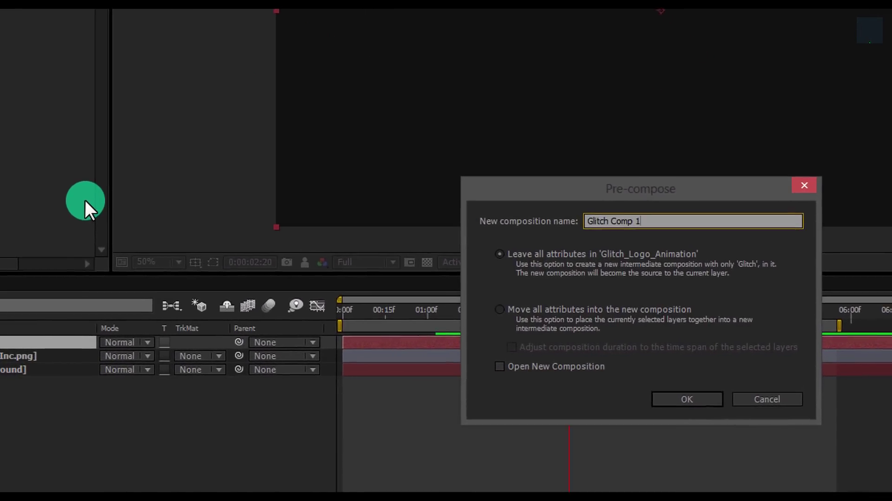
key(BackSpace)
key(BackSpace)
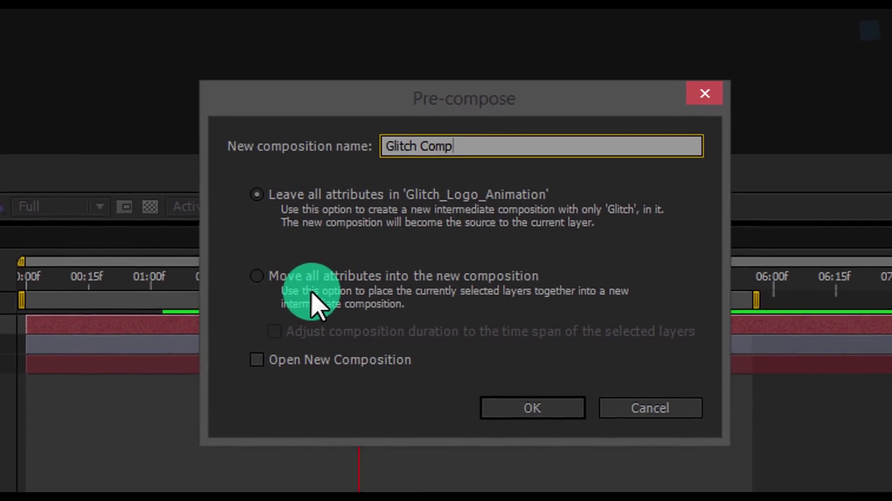
click(309, 278)
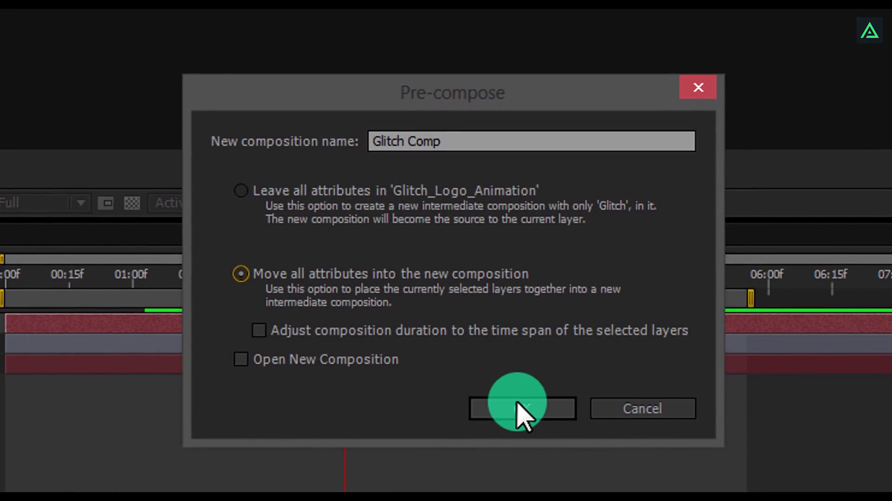
- Confirm Glitch Comp, open it, and apply Fractal Noise to the Glitch solid
click(521, 409)
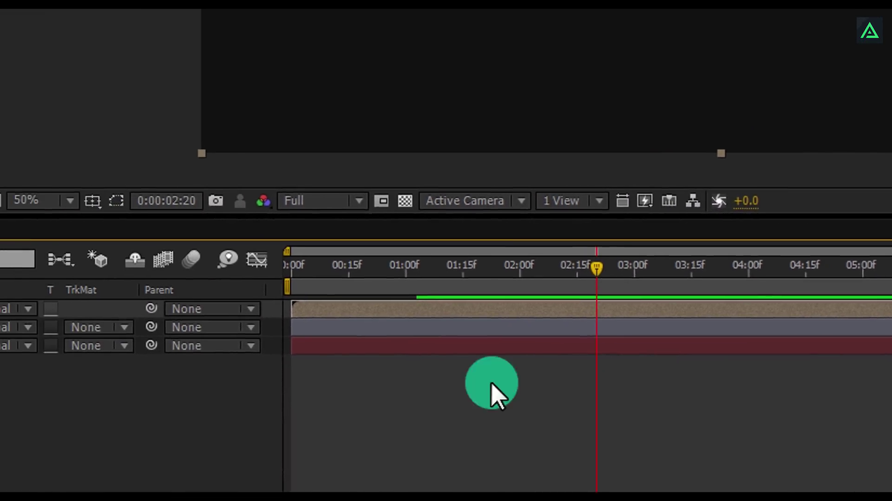
double_click(186, 296)
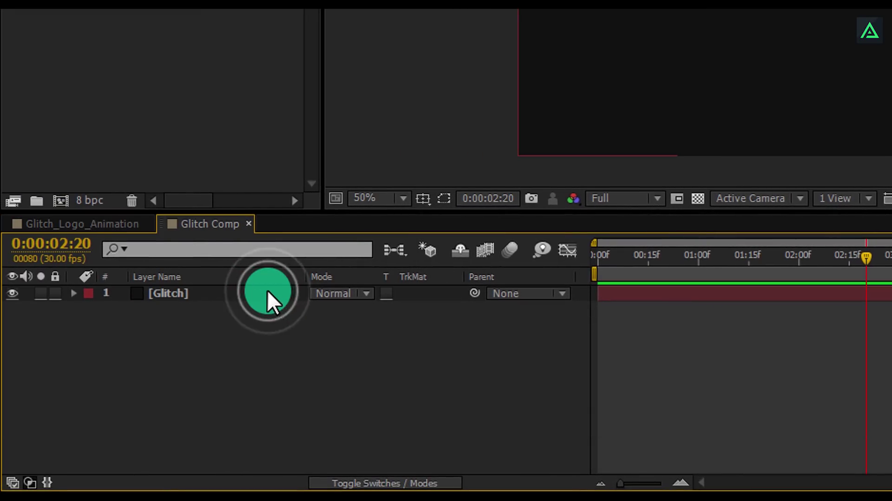
click(267, 290)
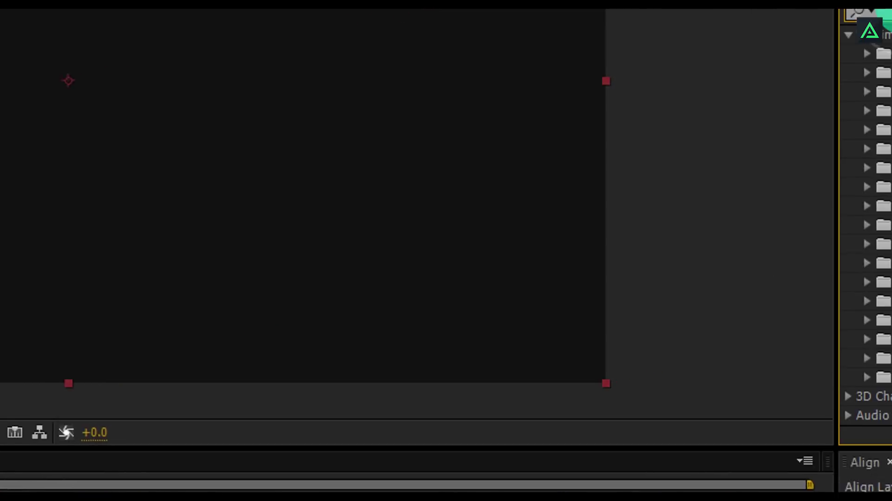
click(718, 46)
text(noise)
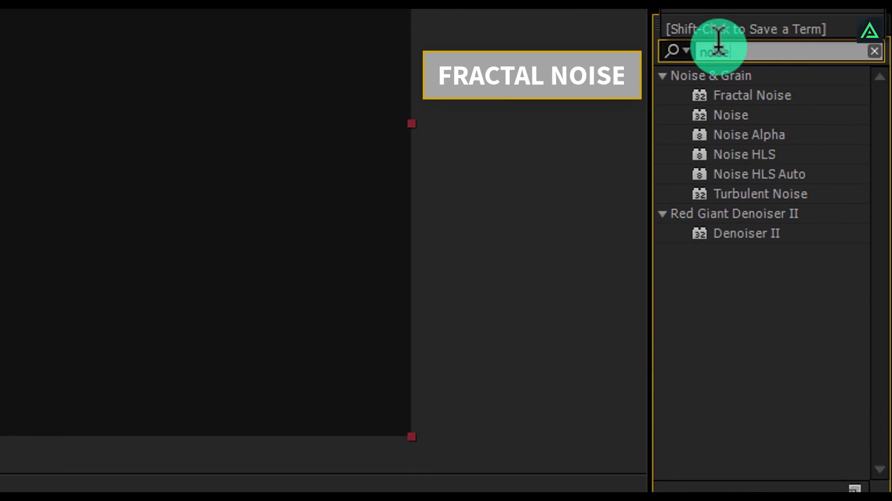
double_click(756, 97)
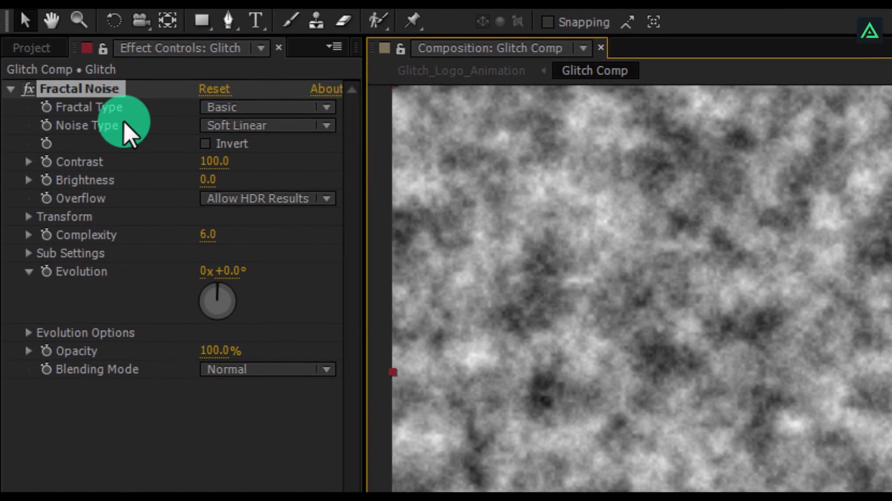
- Set Fractal Noise to Block type with Contrast 200 and Brightness -20
click(274, 124)
click(276, 144)
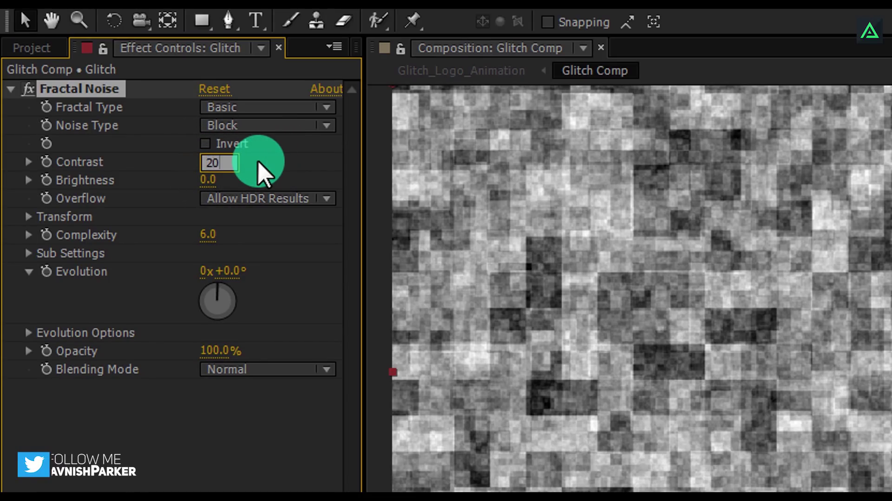
key(Return)
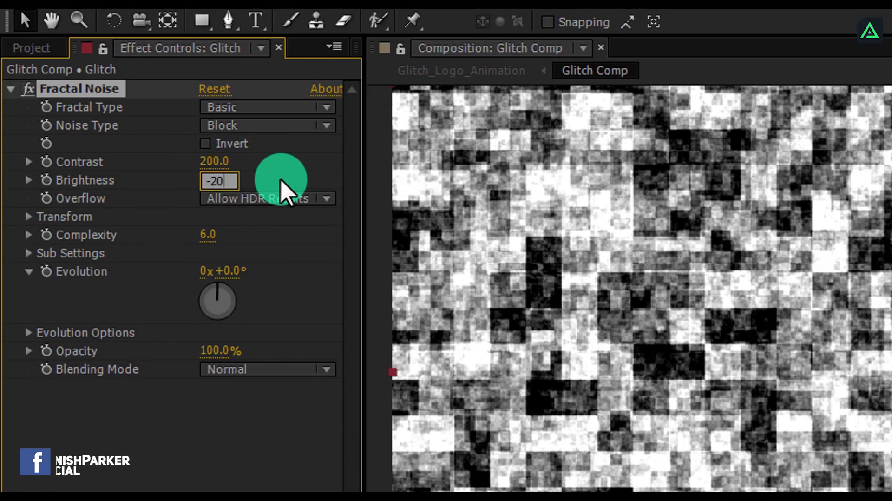
key(Return)
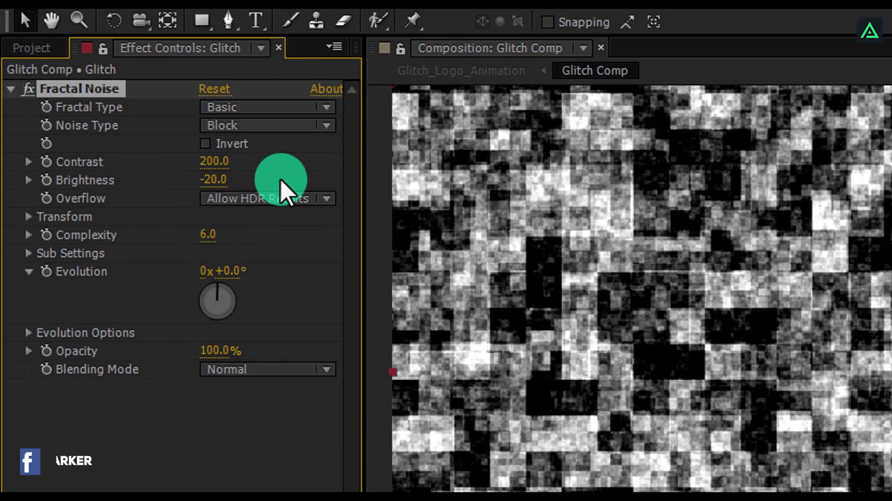
- Turn off uniform scaling and set noise Scale Width 4000 and Scale Height 750
click(26, 216)
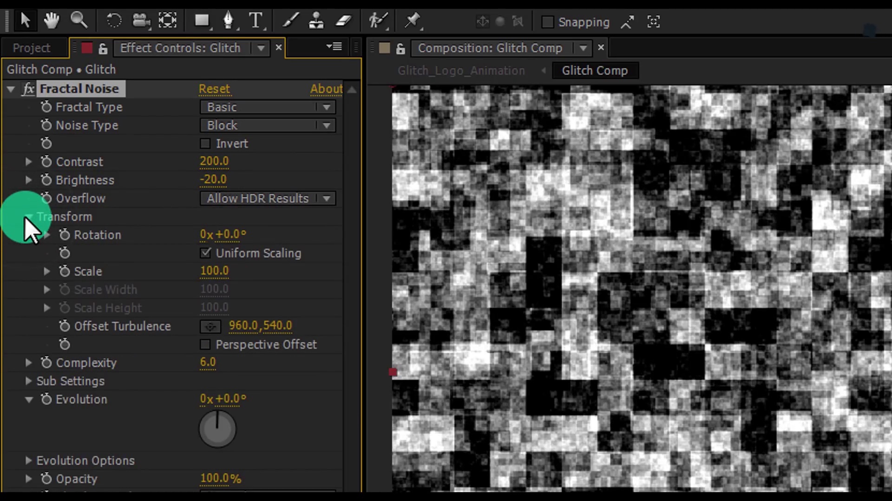
click(205, 253)
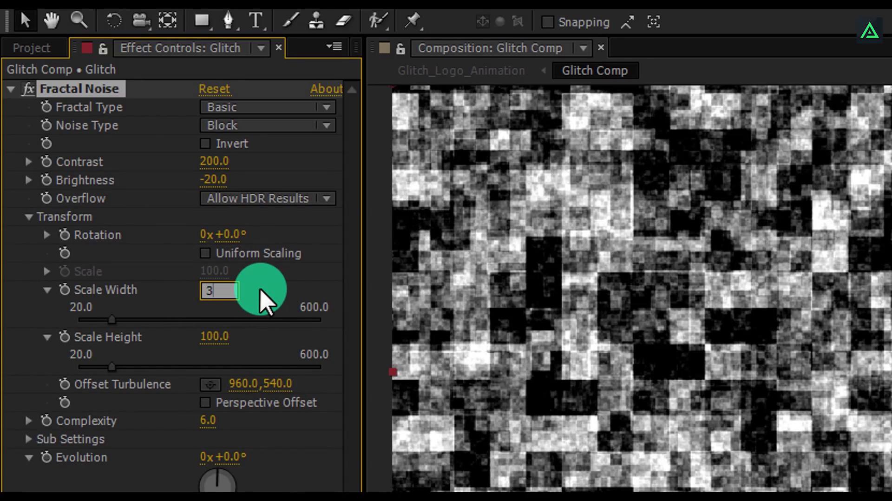
key(Return)
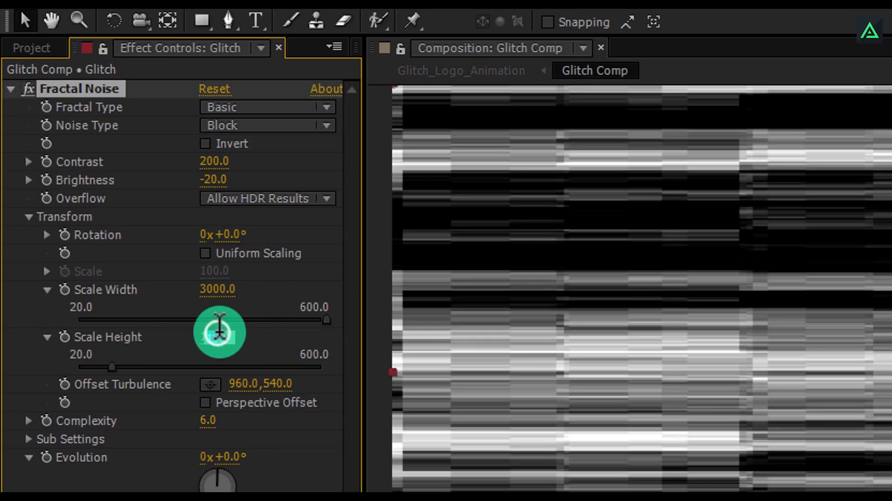
key(Return)
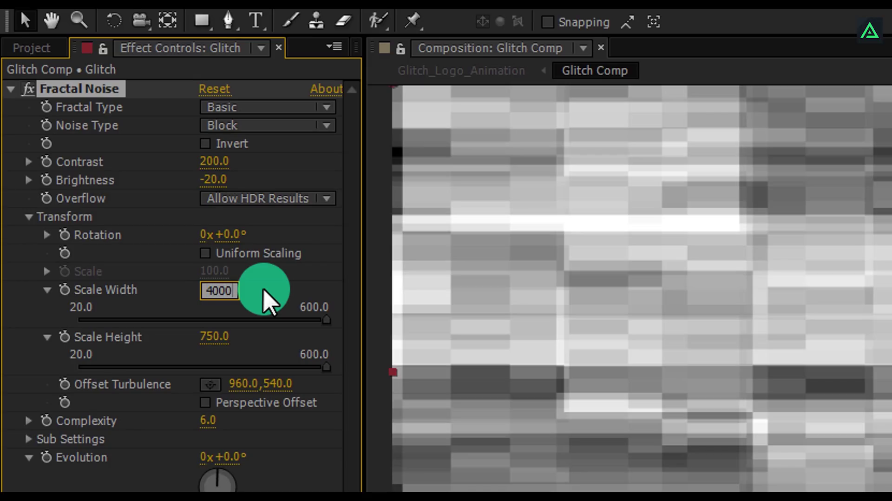
text(4000)
key(Return)
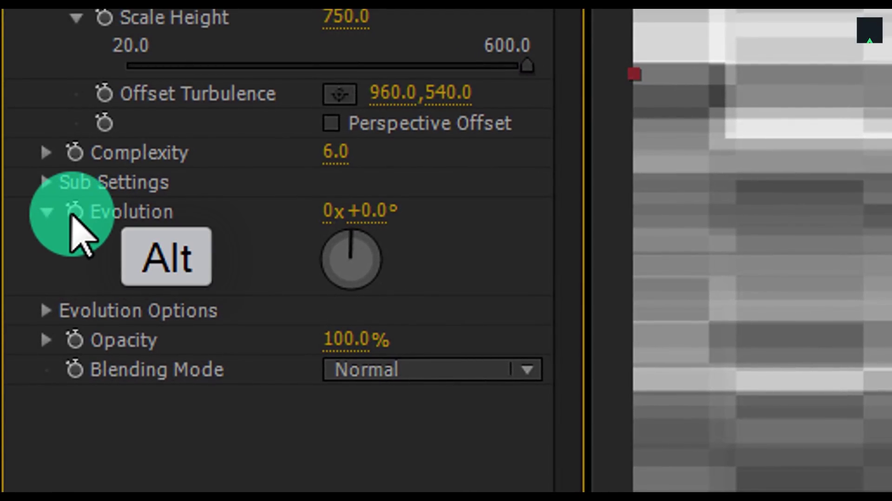
- Drive the Evolution property with the expression time*3000
alt+click(73, 212)
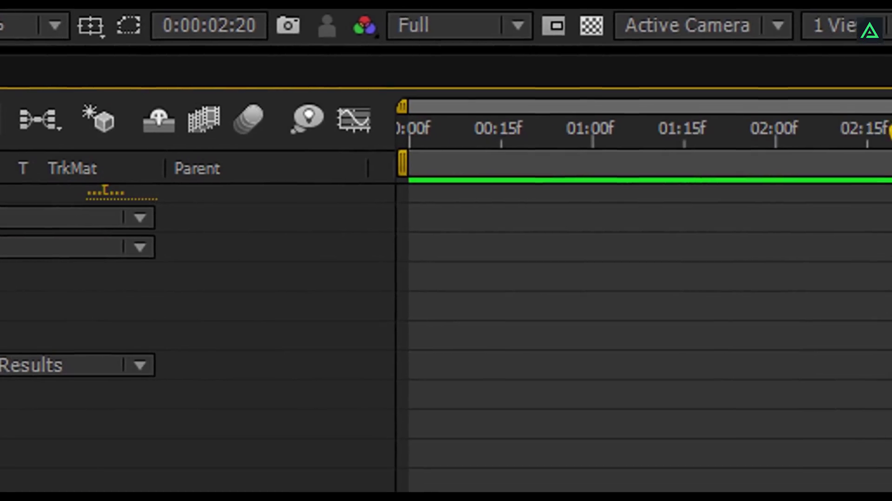
text(time)
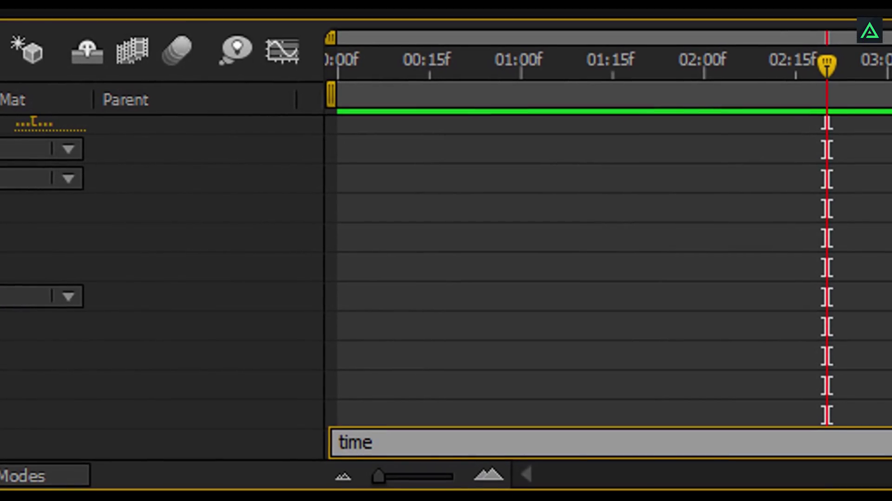
text(*)
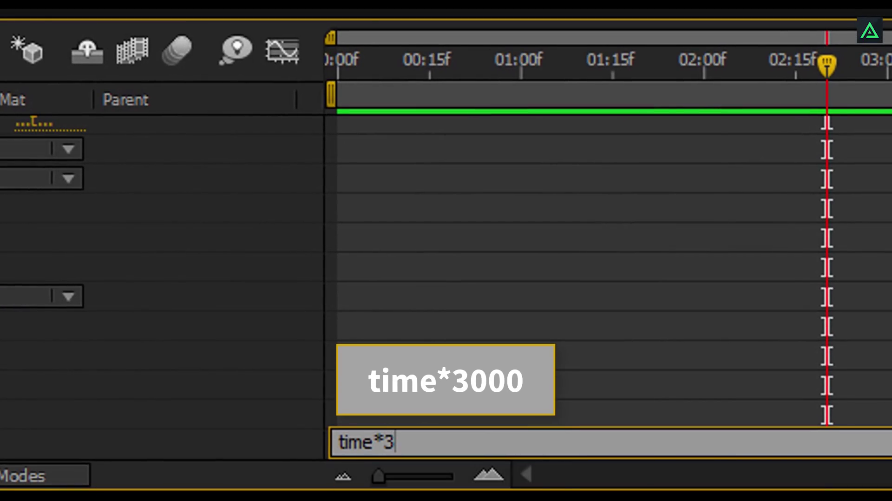
text(3000)
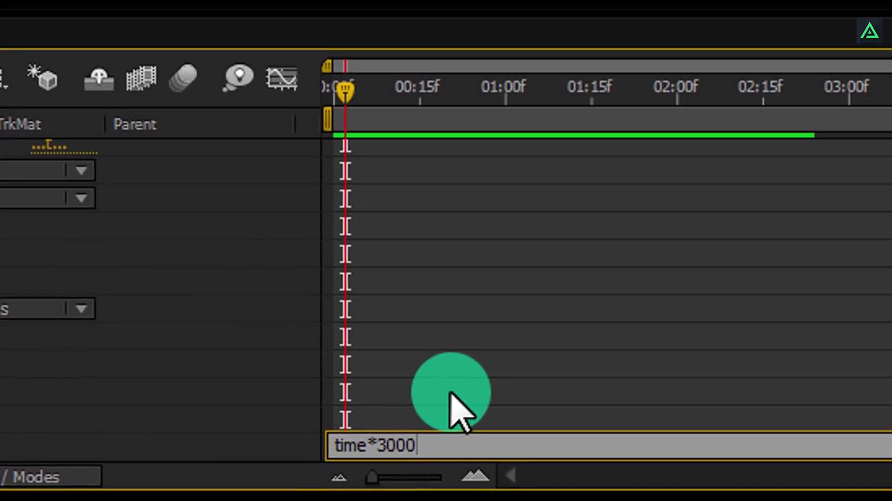
click(456, 376)
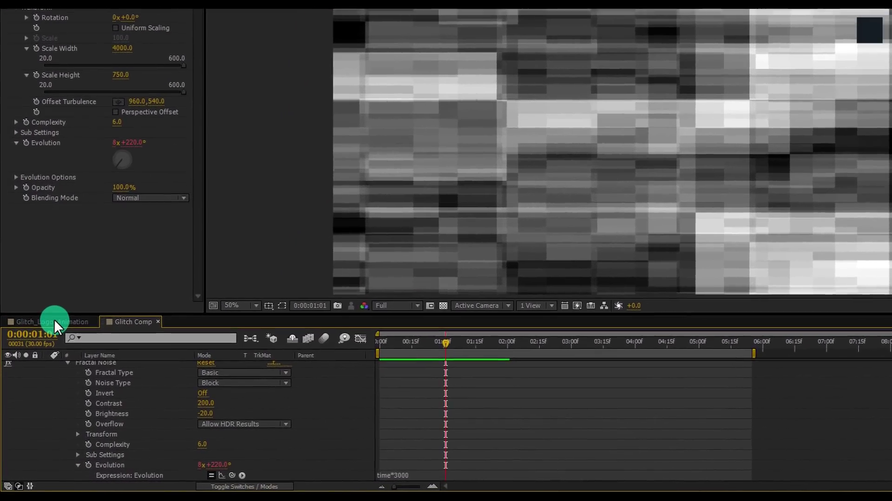
- In Glitch_Logo_Animation, pre-compose the Xavier Inc.png layer as Logo Comp
click(45, 346)
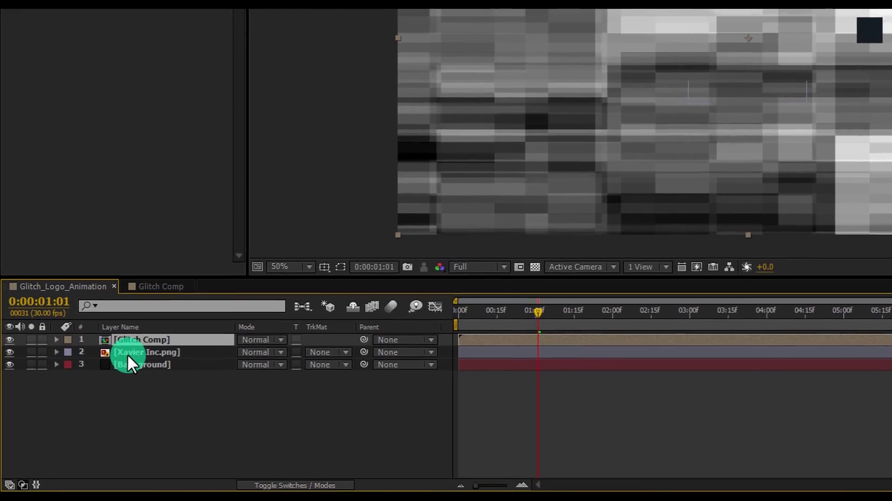
click(119, 370)
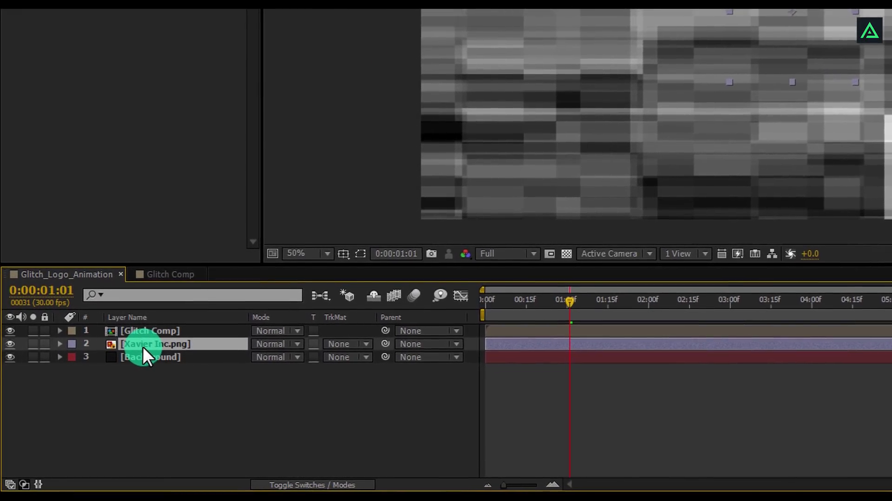
right_click(141, 350)
click(244, 202)
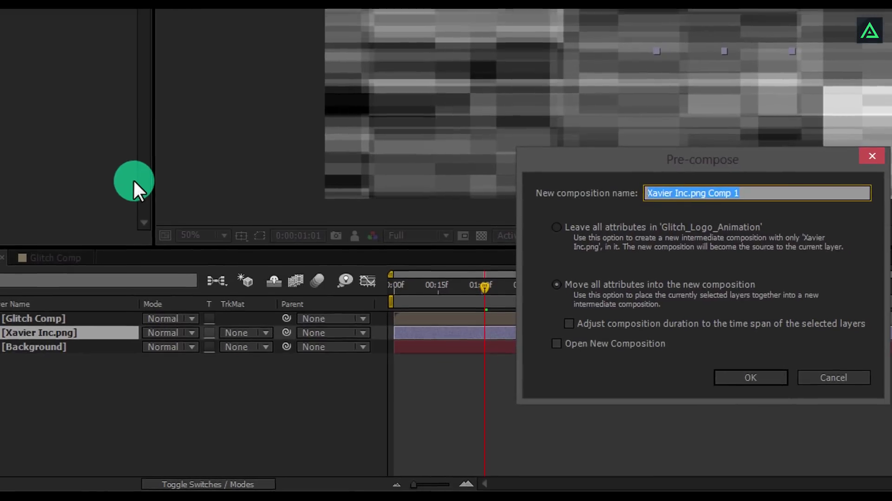
text(Logo Comp)
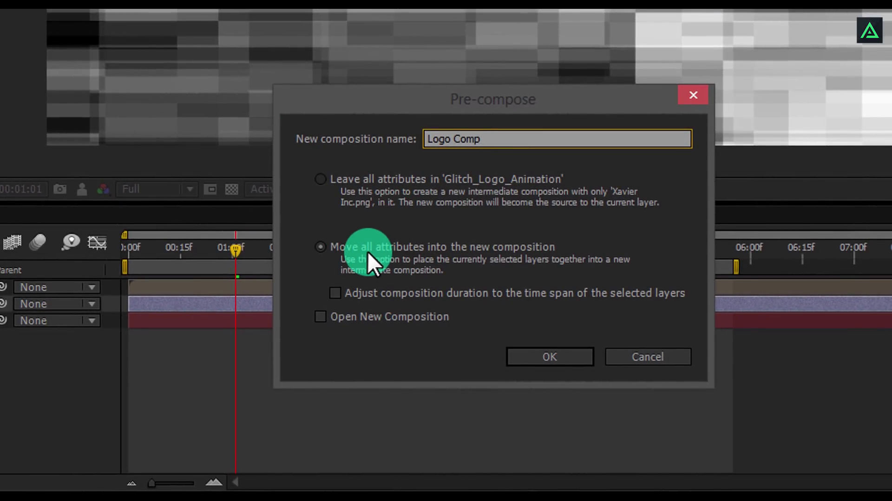
click(534, 357)
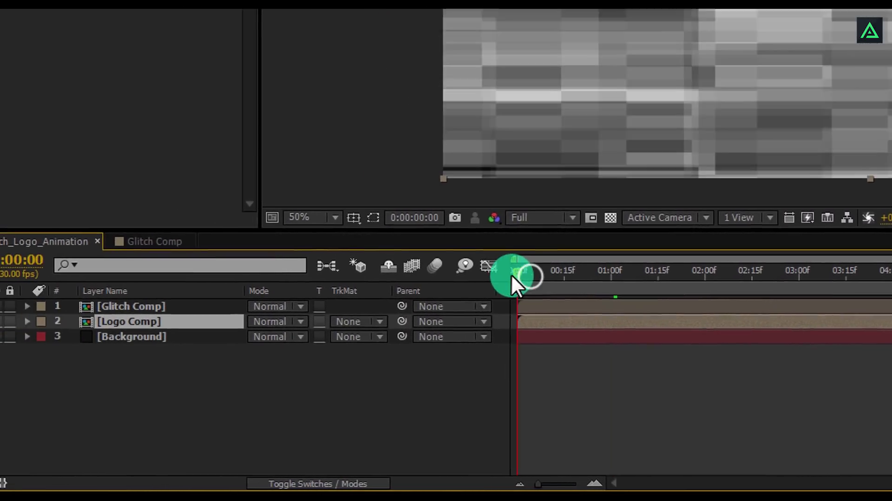
- Hide the Glitch Comp layer and move the current time to 0:00:01:11
click(217, 260)
drag(563, 281, 581, 274)
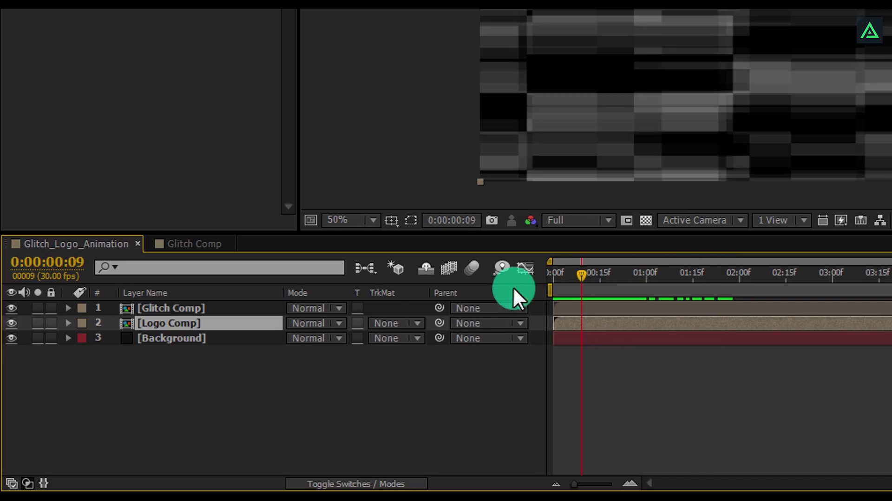
click(9, 308)
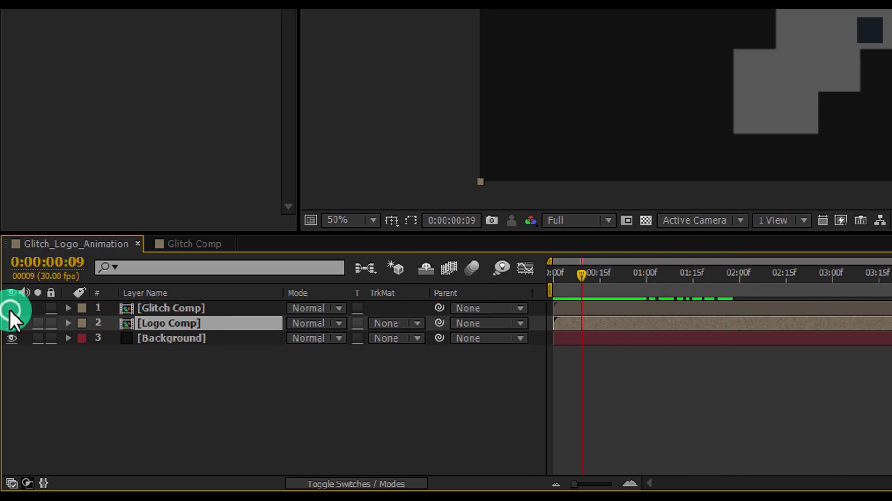
click(581, 272)
drag(581, 274, 680, 276)
- Add a new adjustment layer and name it Glitch Effect
right_click(318, 318)
mouse_move(300, 205)
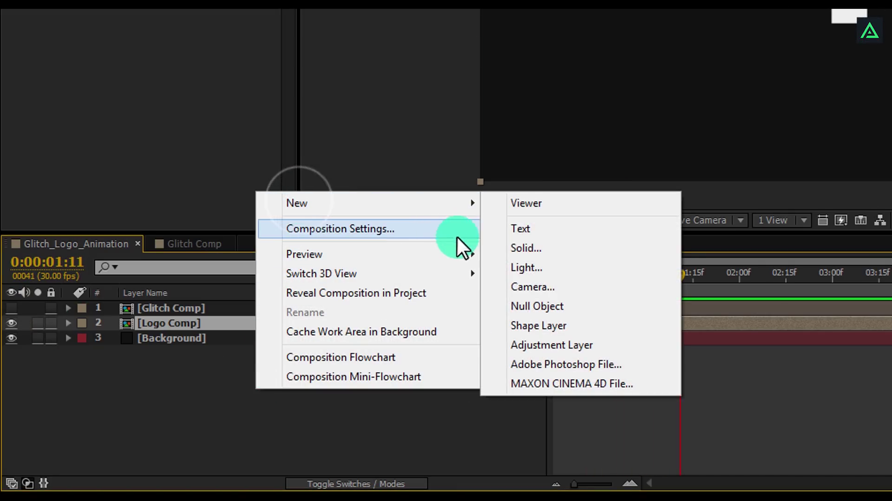
click(530, 341)
key(Return)
text(Glitch Effect)
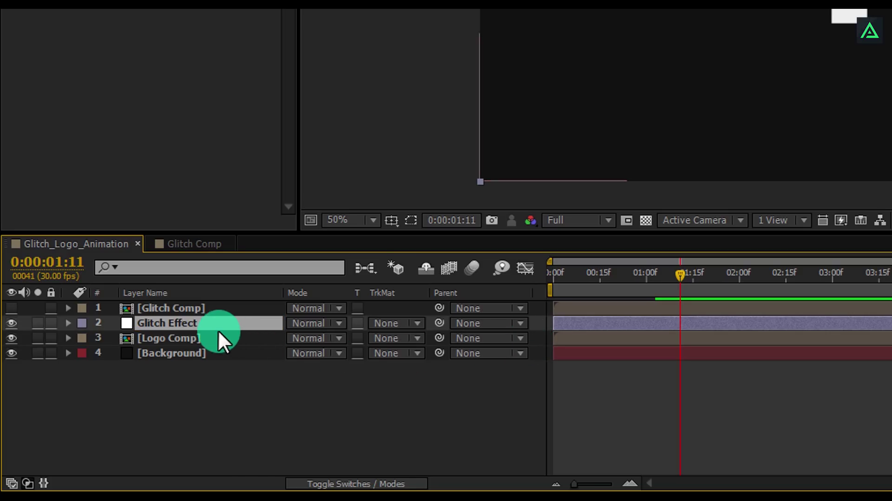
click(190, 339)
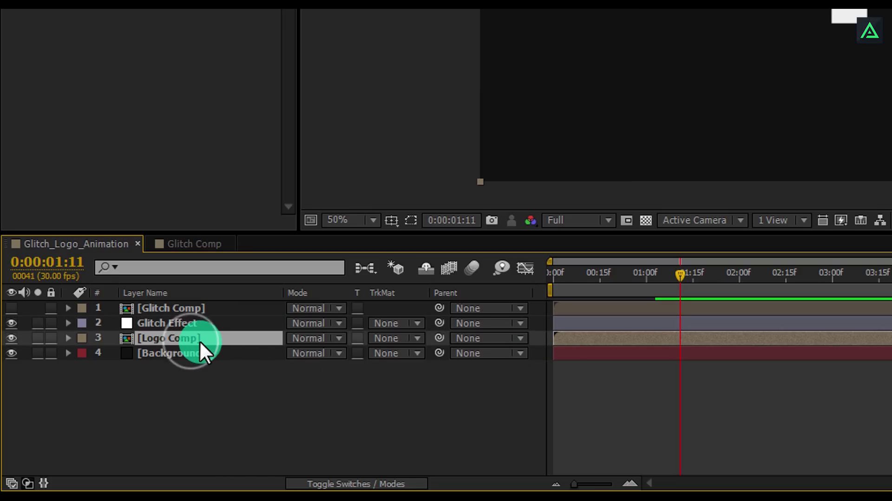
click(206, 322)
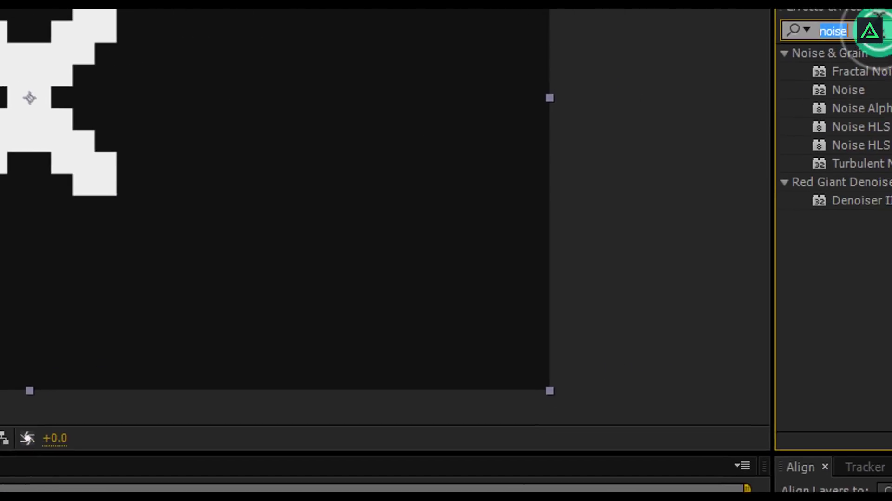
- Apply the Displacement Map effect to the Glitch Effect layer
click(776, 45)
text(map)
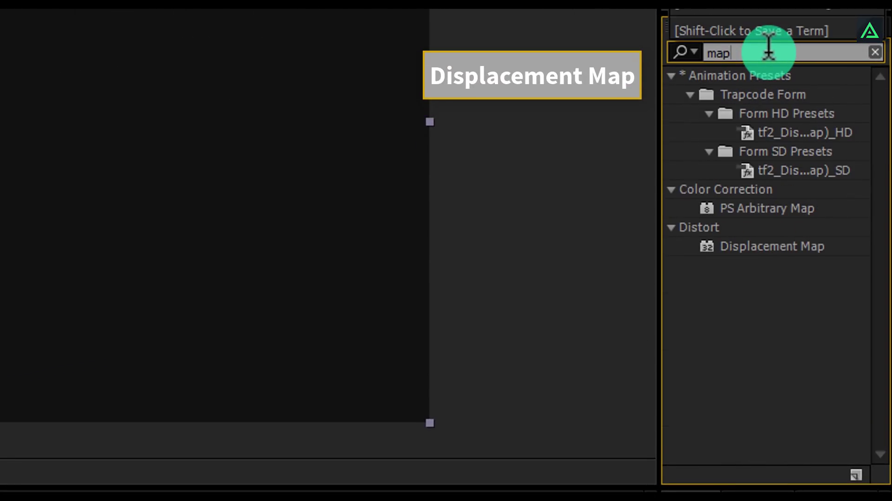
drag(732, 222, 346, 330)
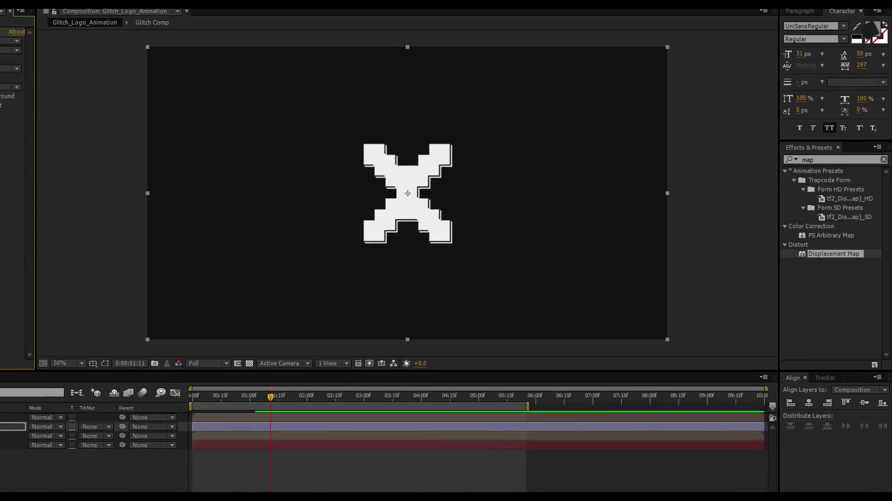
click(130, 387)
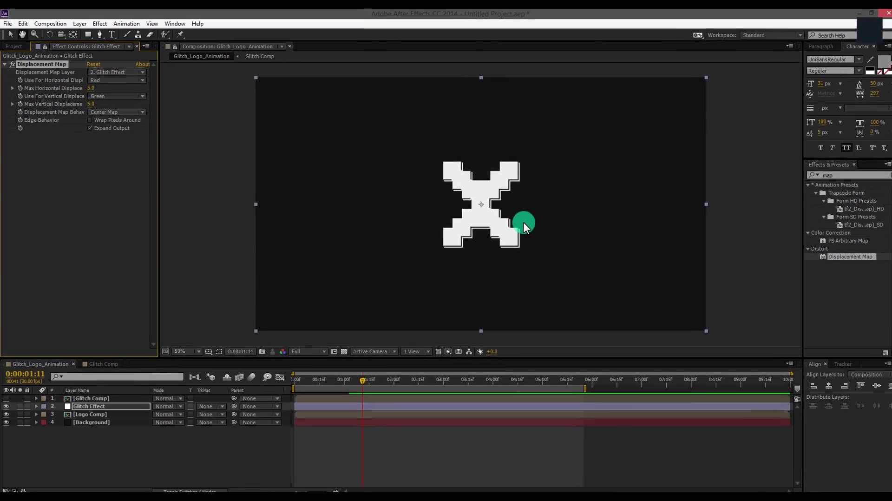
key(h)
drag(500, 214, 282, 165)
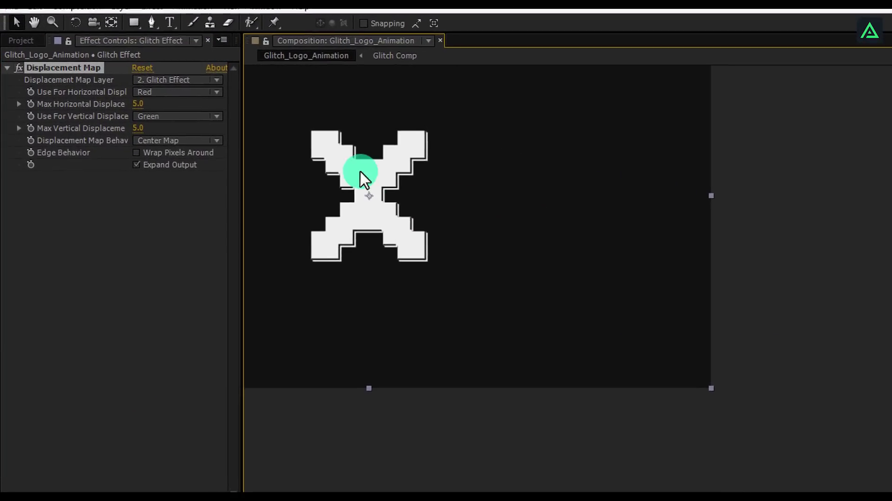
- Use Glitch Comp as the displacement layer, with Max Horizontal 173 and Max Vertical 96
click(196, 79)
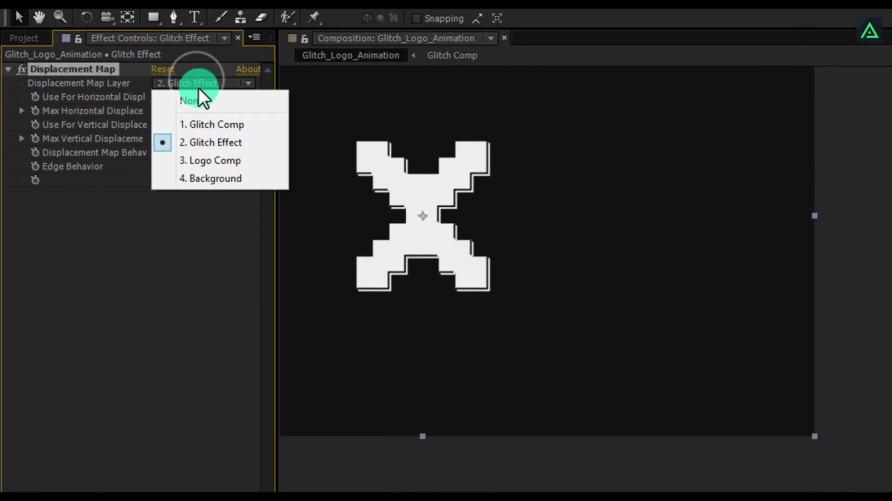
click(205, 124)
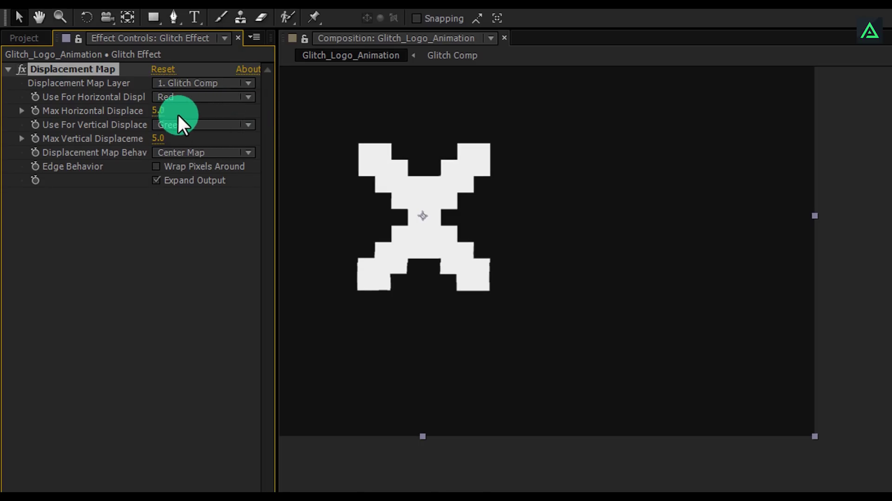
drag(176, 109, 267, 109)
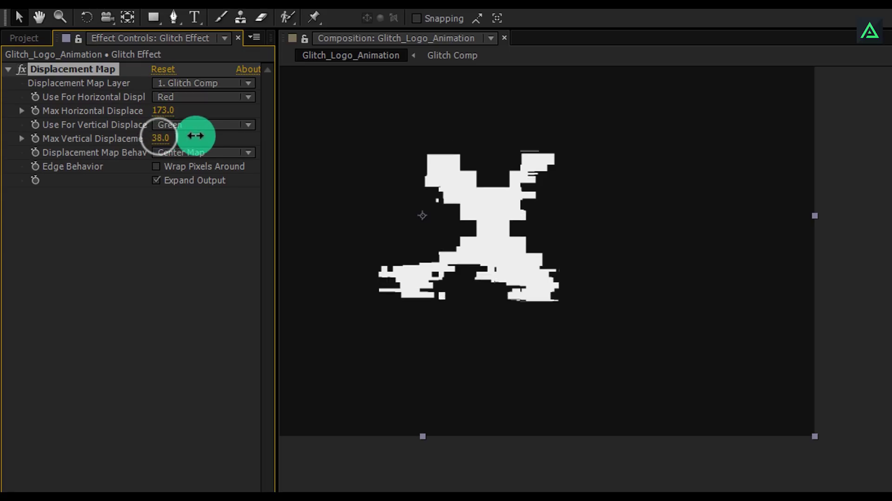
drag(195, 136, 226, 129)
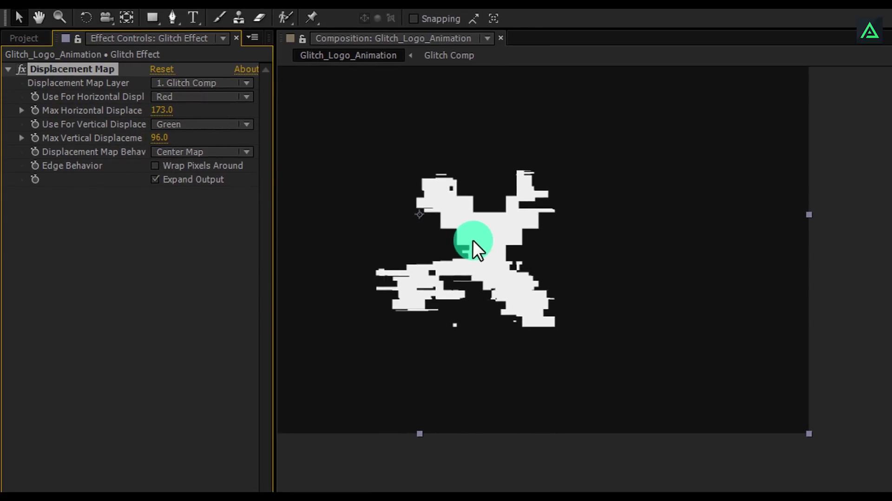
key(h)
drag(499, 235, 879, 324)
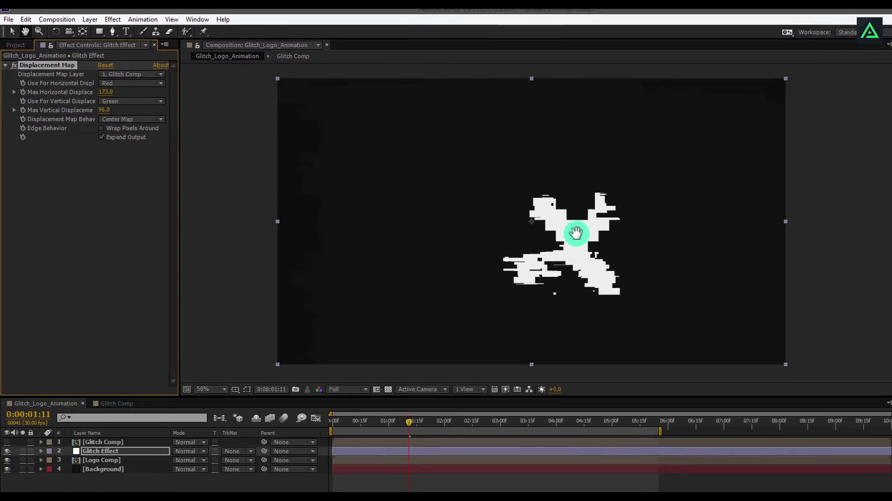
key(v)
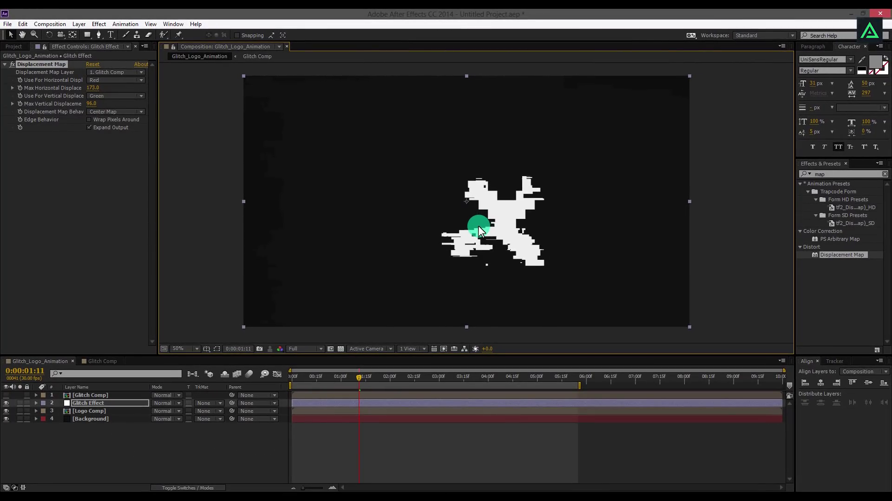
- Scrub the glitch frames around one second and split Glitch Effect at 1:00
click(358, 377)
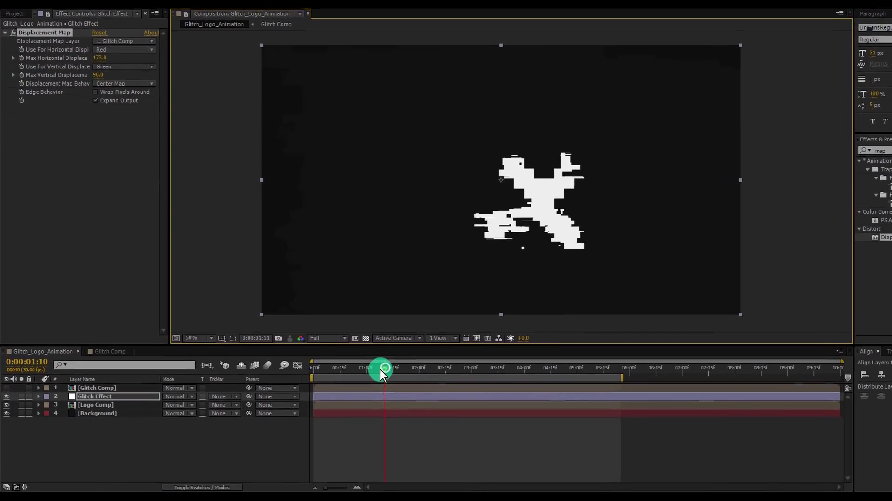
drag(379, 370, 360, 374)
drag(425, 353, 436, 372)
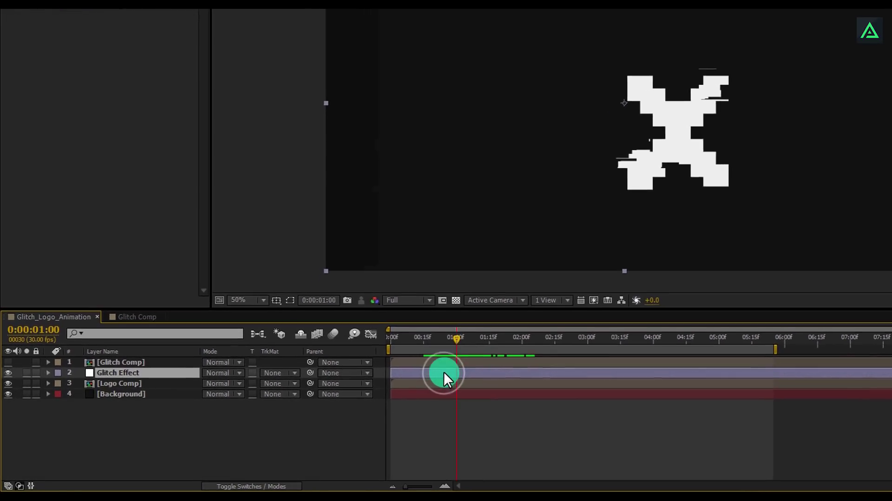
key(ctrl+shift+d)
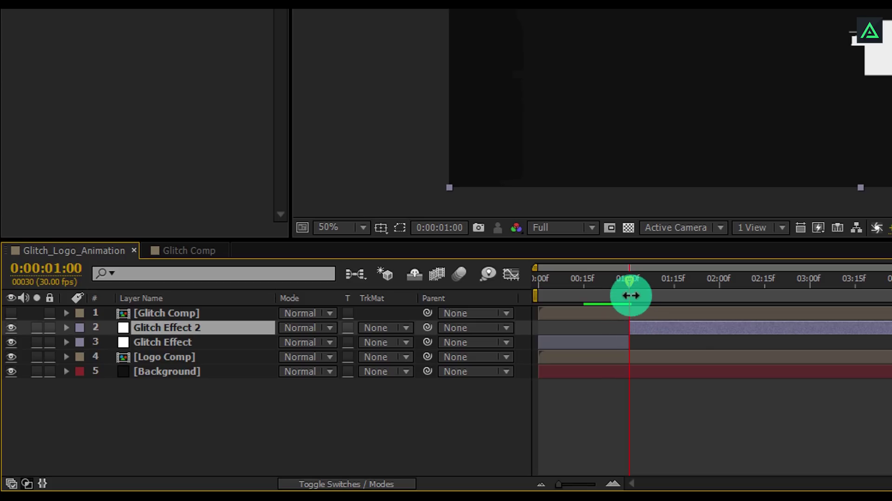
- Split again at 0:00:01:03 and delete the leftover pieces, keeping only the short clip
click(632, 278)
drag(633, 279, 641, 281)
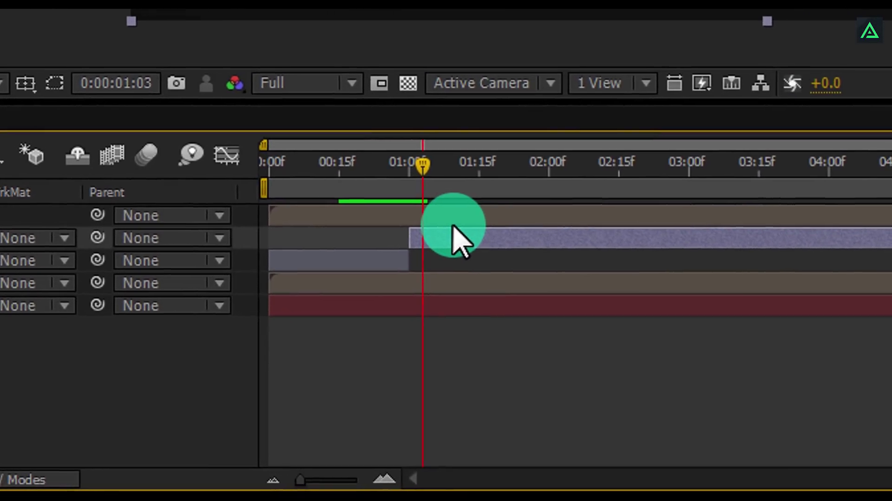
key(ctrl+shift+d)
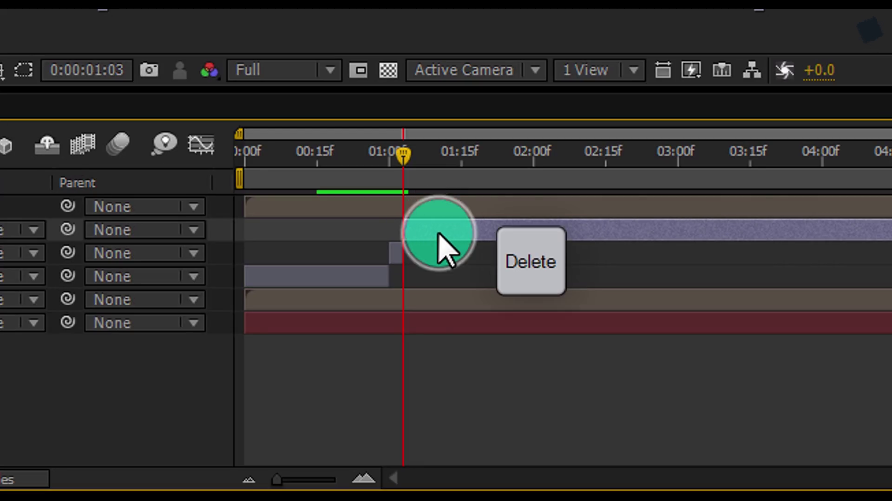
key(Delete)
click(364, 259)
key(Delete)
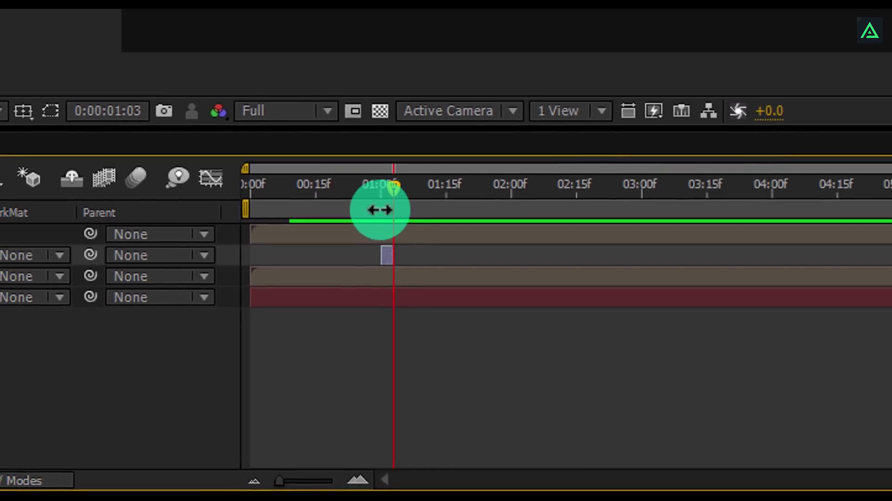
click(370, 153)
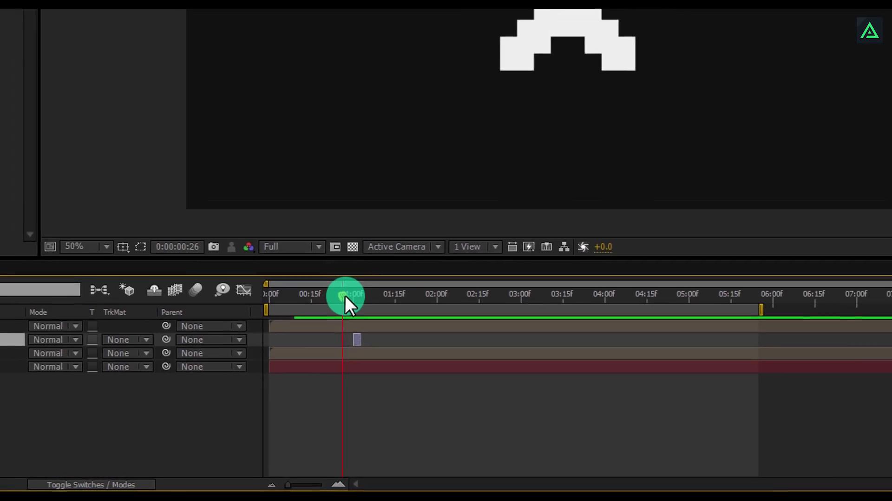
mouse_move(344, 297)
mouse_down()
mouse_move(365, 296)
mouse_move(349, 296)
mouse_up()
- Duplicate the short glitch clip and move the copy to about 1:22
drag(341, 331, 357, 331)
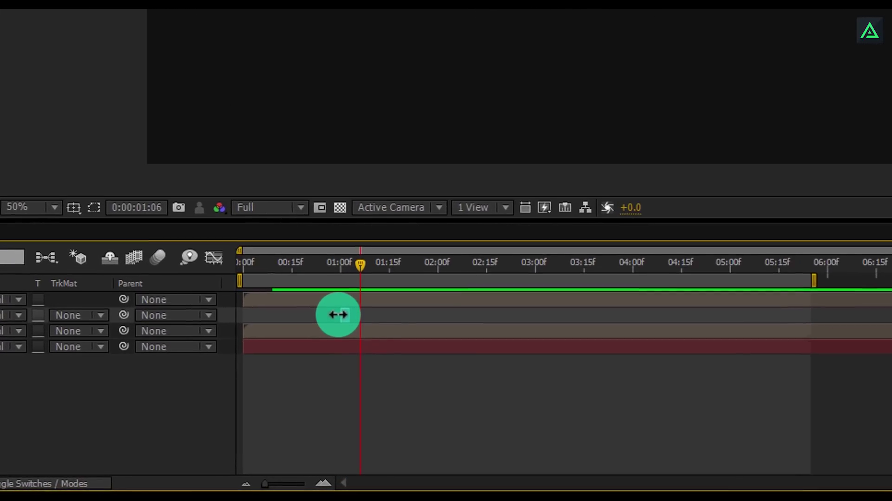
key(ctrl+d)
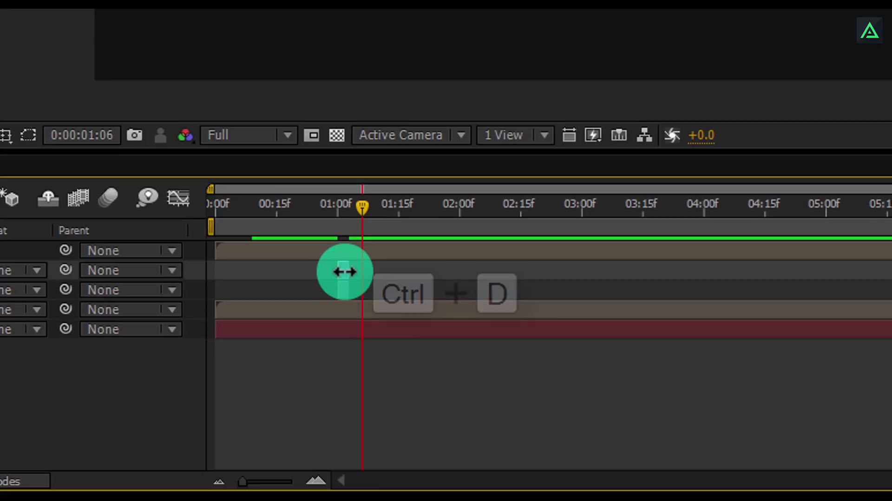
key(equal)
key(equal)
key(minus)
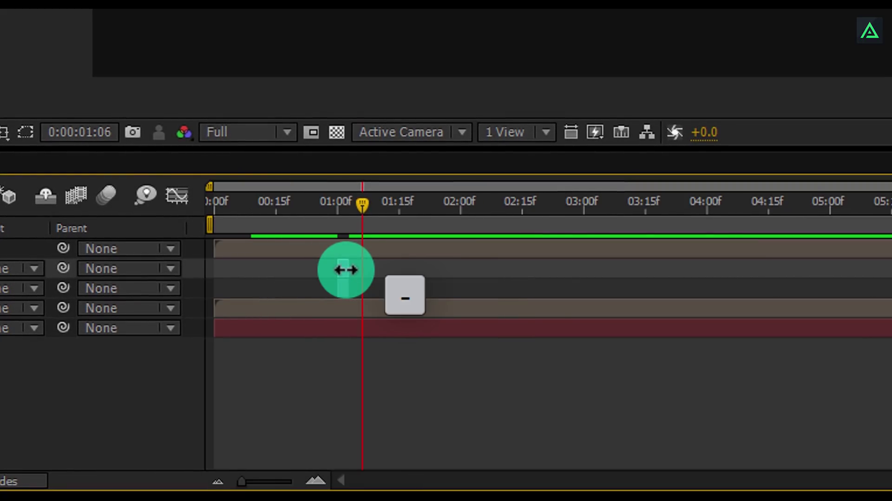
key(equal)
key(equal)
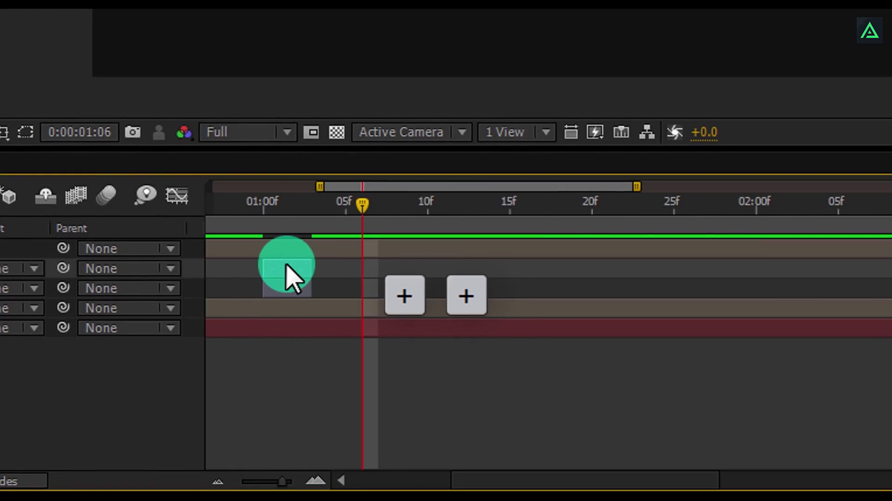
drag(291, 267, 610, 274)
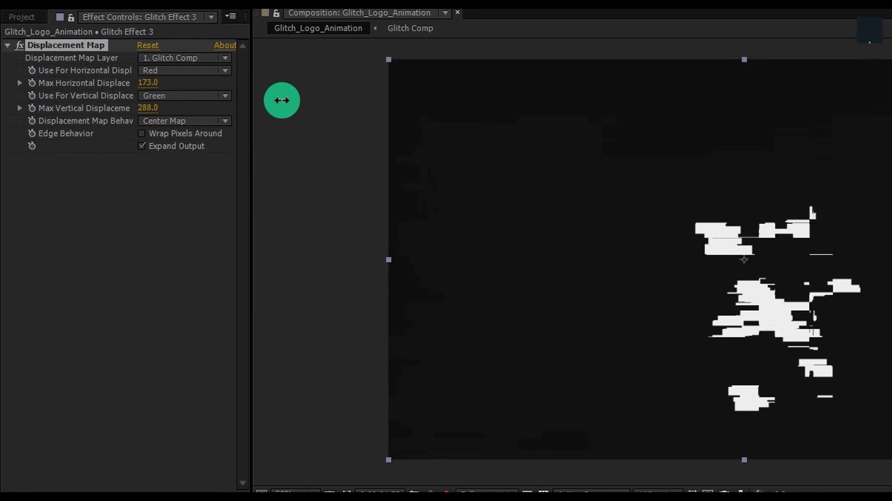
- Set the copy's Max Vertical Displacement to 12 and Max Horizontal to -131
drag(281, 100, 146, 163)
drag(147, 83, 11, 160)
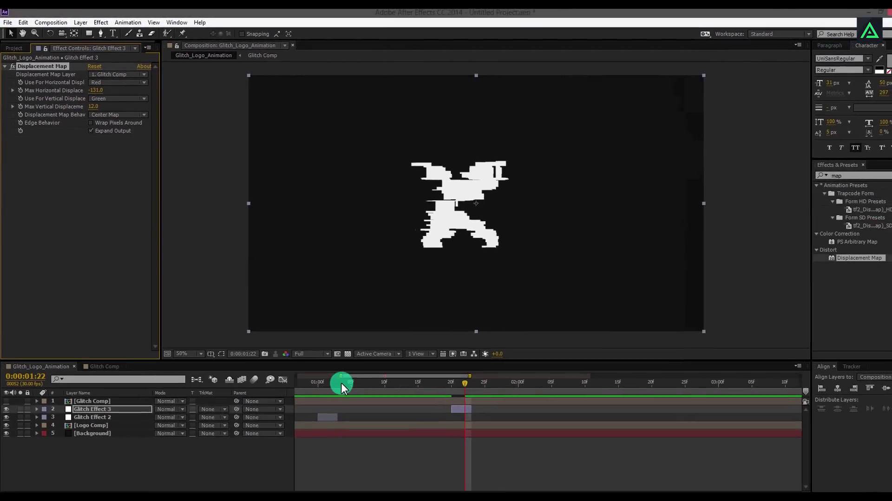
drag(367, 438, 400, 443)
drag(327, 380, 660, 390)
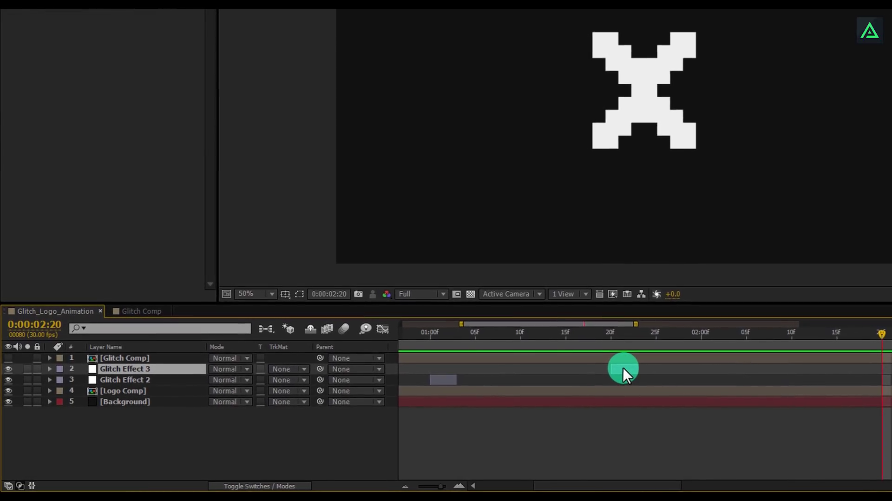
- Duplicate the glitch clip as Glitch Effect 4 at about 2:07, displacing -268 horizontally and 78 vertically, then preview
key(ctrl+d)
drag(635, 364, 778, 365)
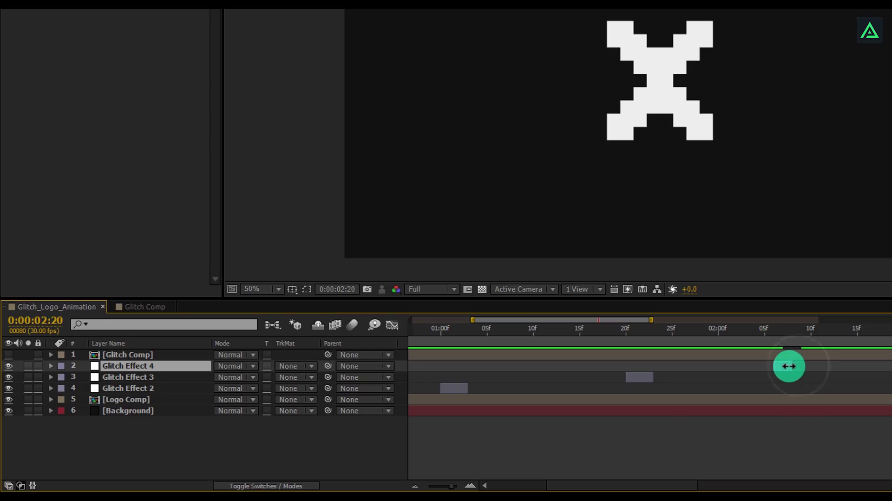
drag(779, 331, 782, 364)
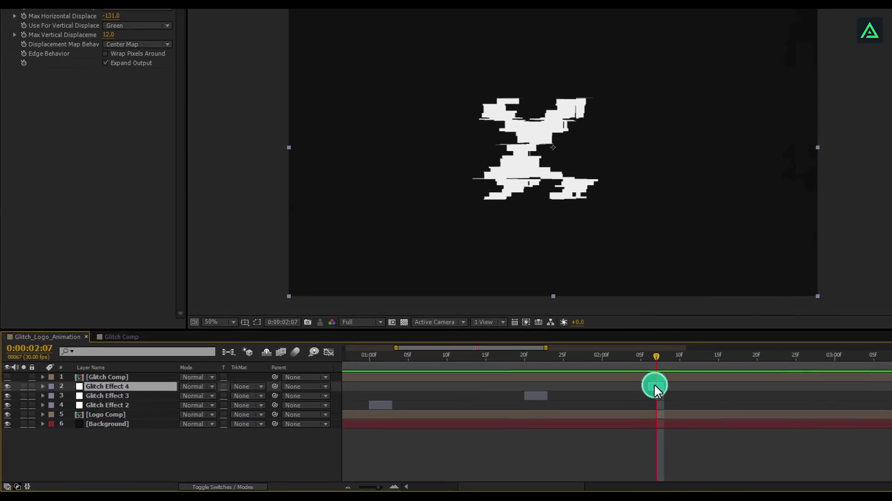
click(389, 202)
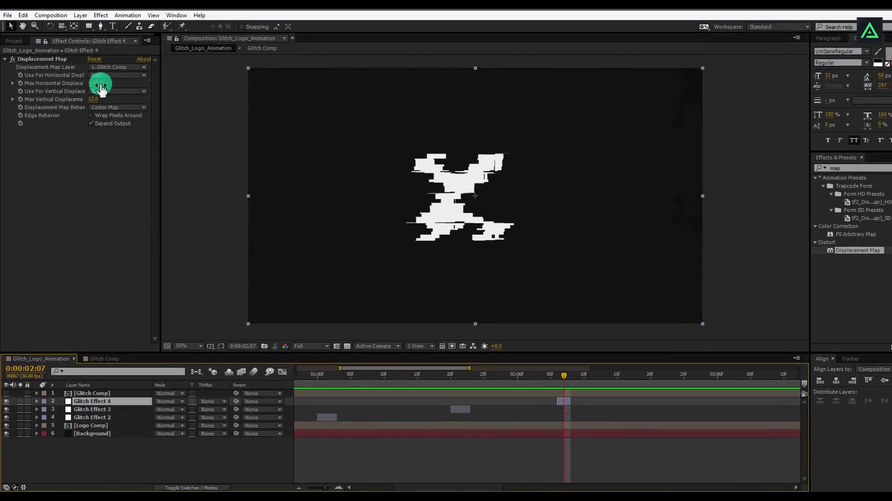
drag(101, 89, 106, 110)
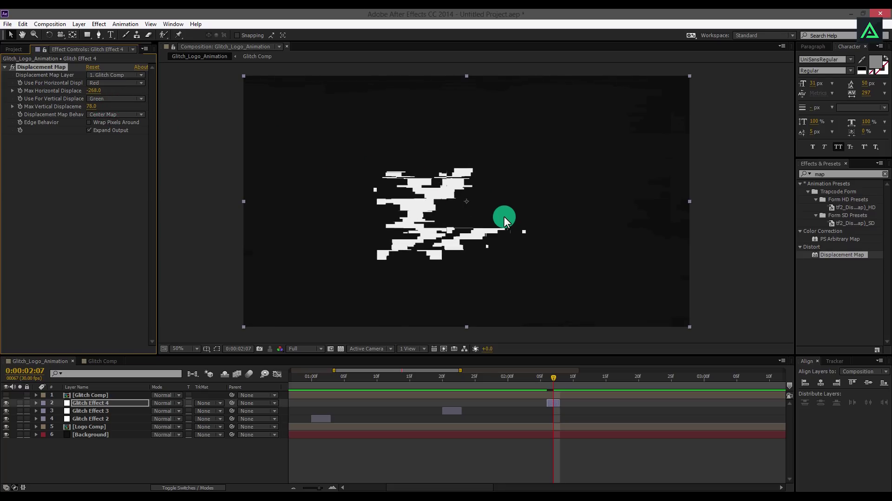
key(space)
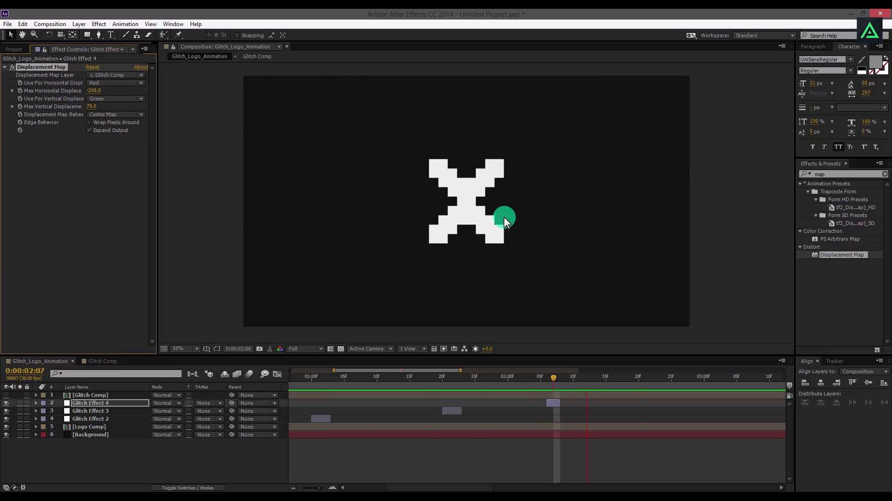
- End the work area at 0:00:02:22 and preview the shortened glitch animation
drag(620, 376, 647, 387)
key(n)
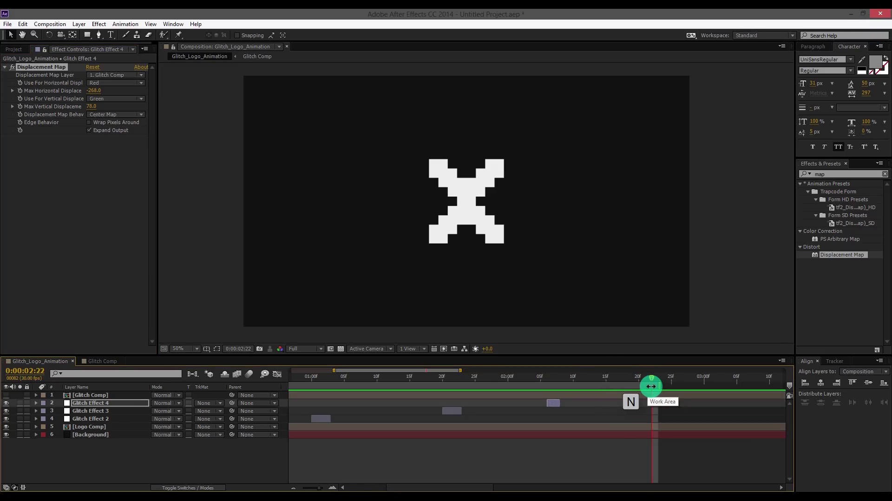
scroll(650, 386, down, 3)
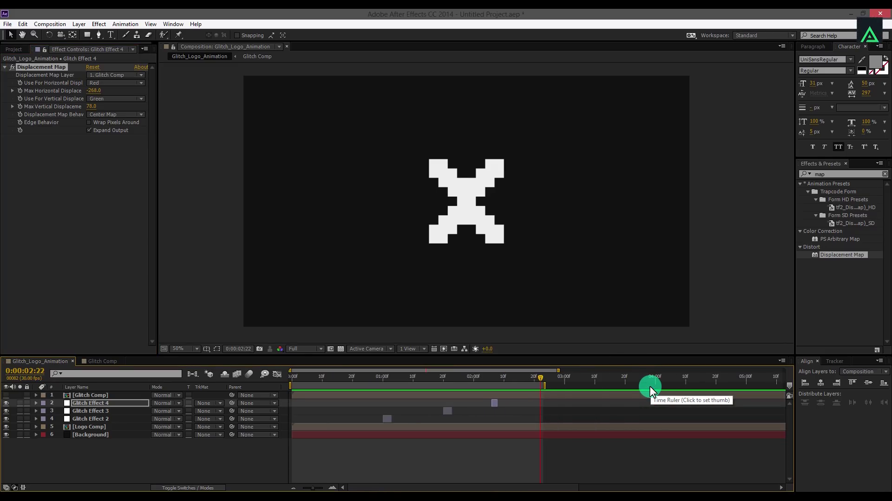
scroll(650, 390, down, 2)
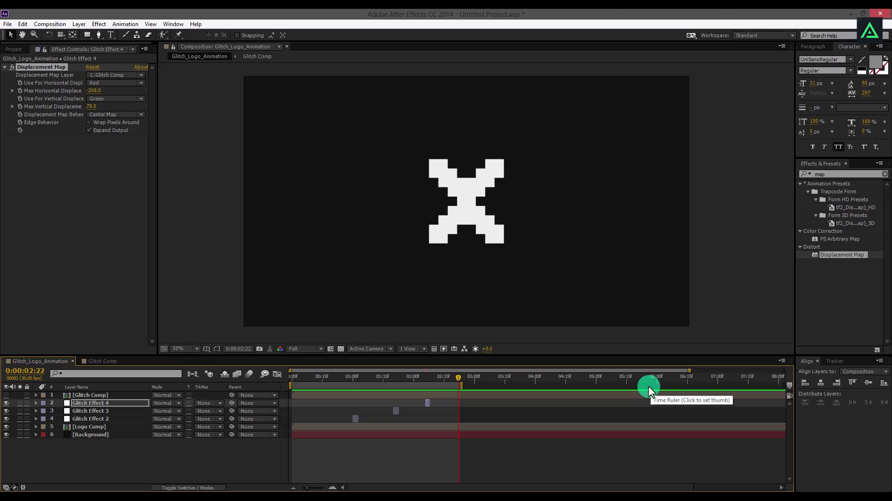
key(KP_0)
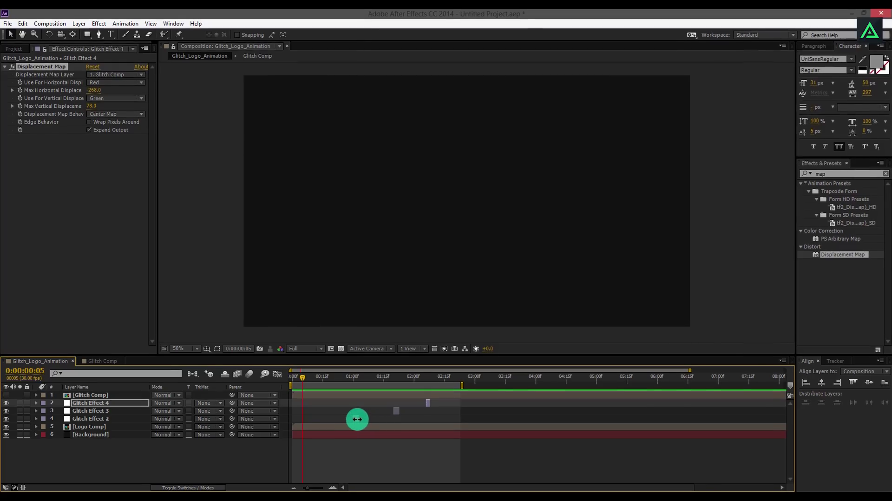
- Shift Glitch Effect 3's clip earlier to just past one second and preview the new timing
click(340, 379)
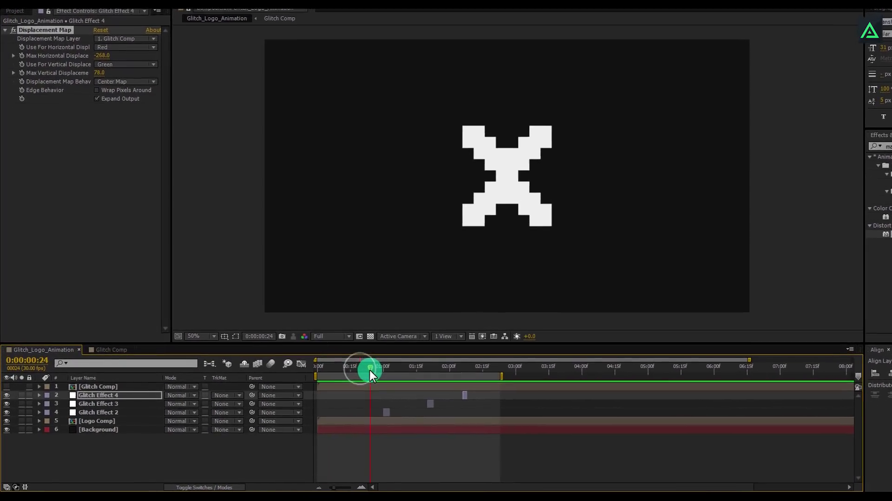
drag(369, 370, 374, 370)
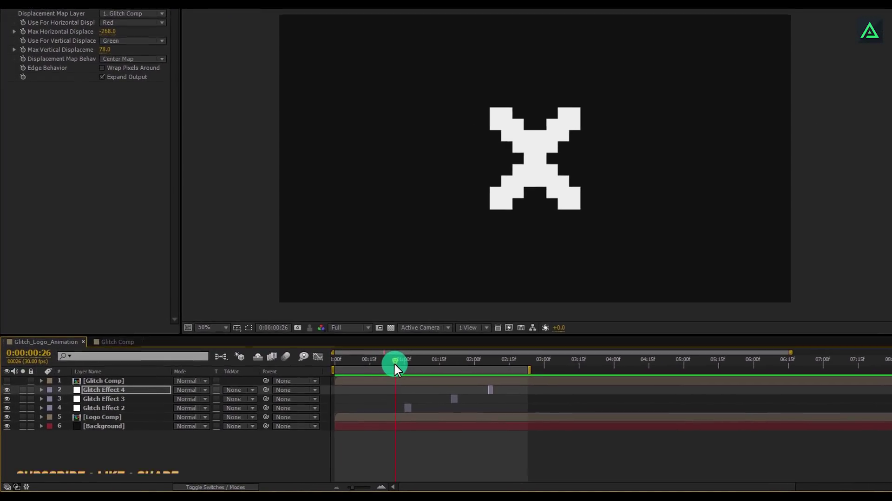
click(386, 412)
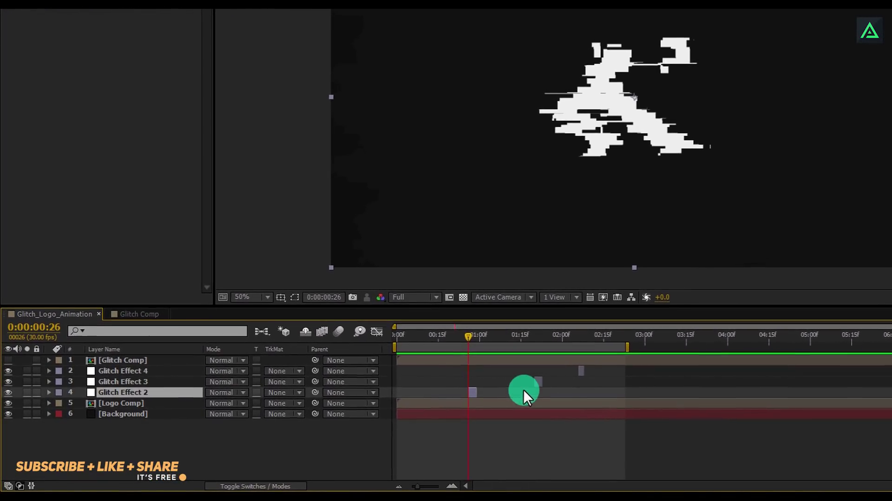
click(527, 384)
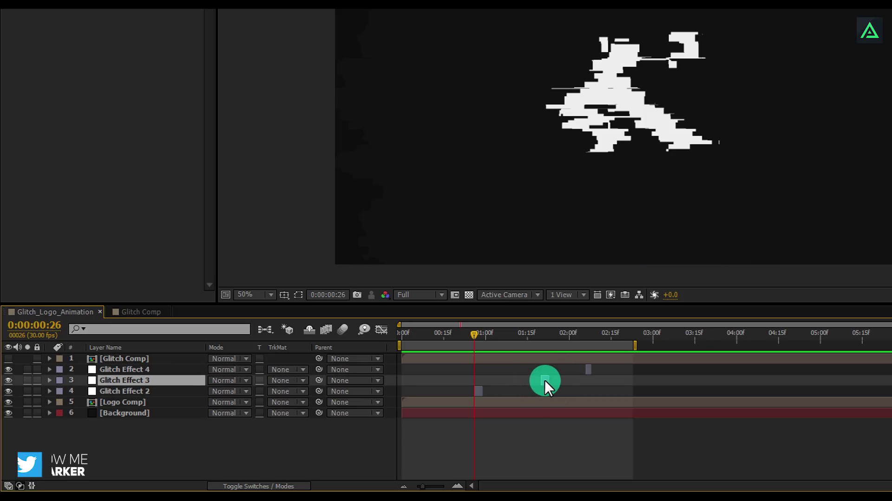
drag(546, 380, 508, 382)
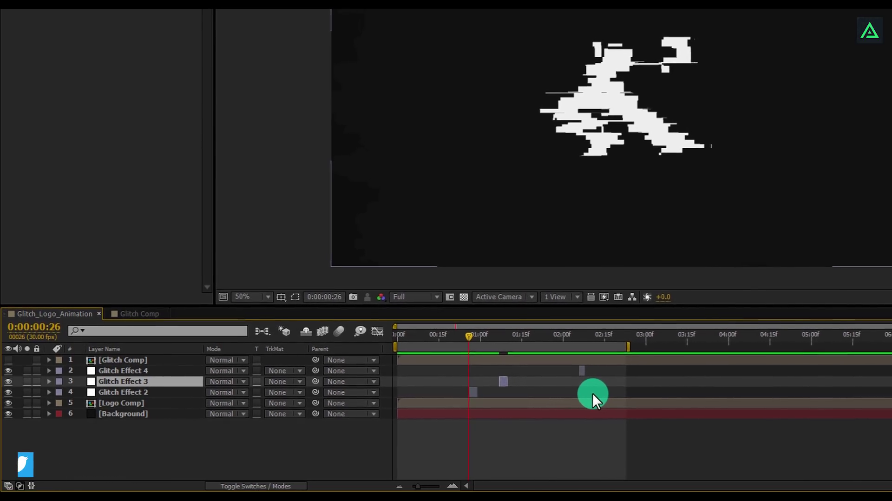
key(space)
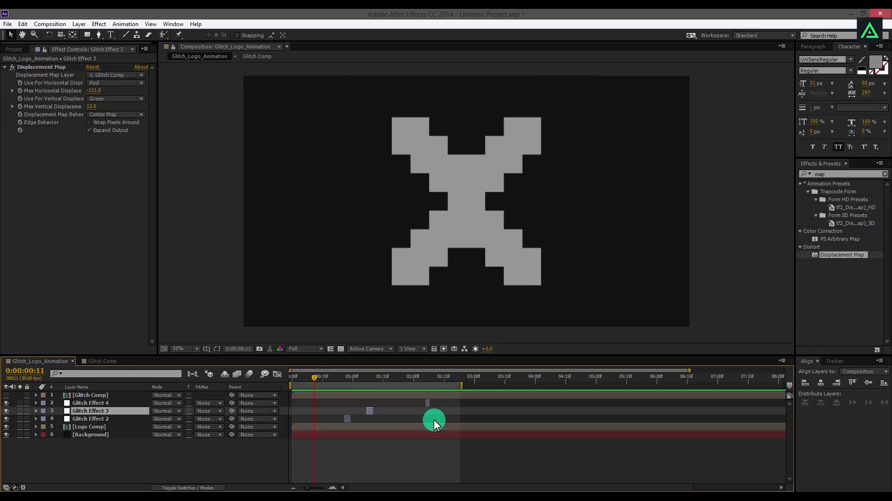
drag(313, 374, 407, 370)
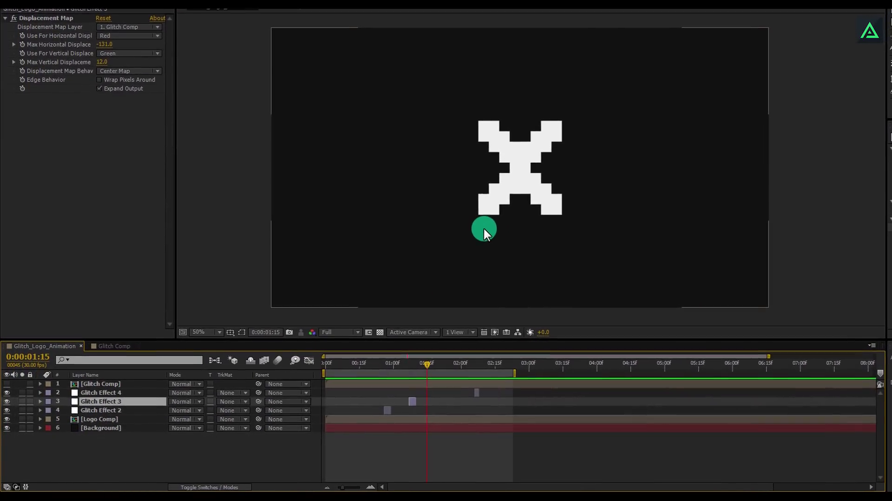
- Add an adjustment layer named 'Bad Signa' and filter Effects & Presets by 'tv'
right_click(206, 445)
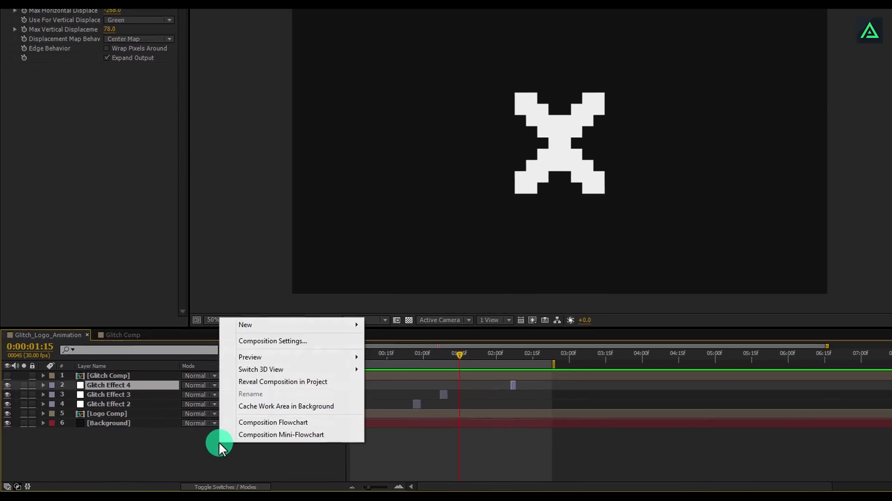
mouse_move(253, 321)
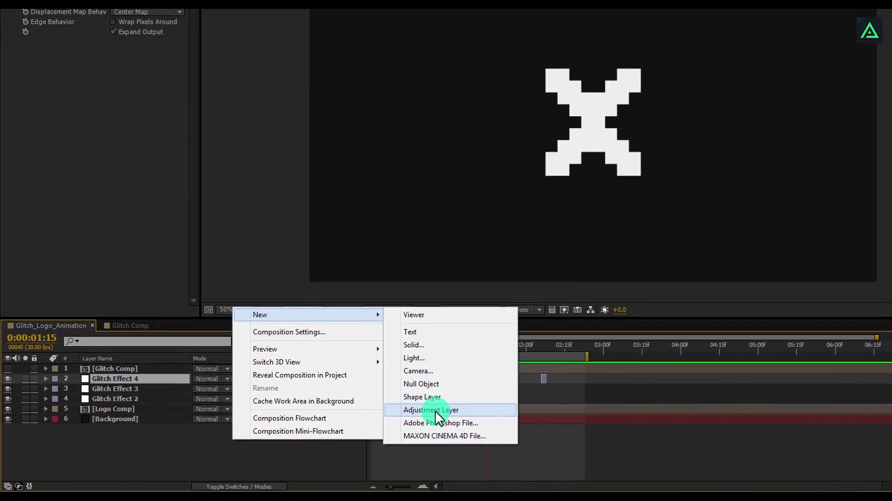
click(436, 409)
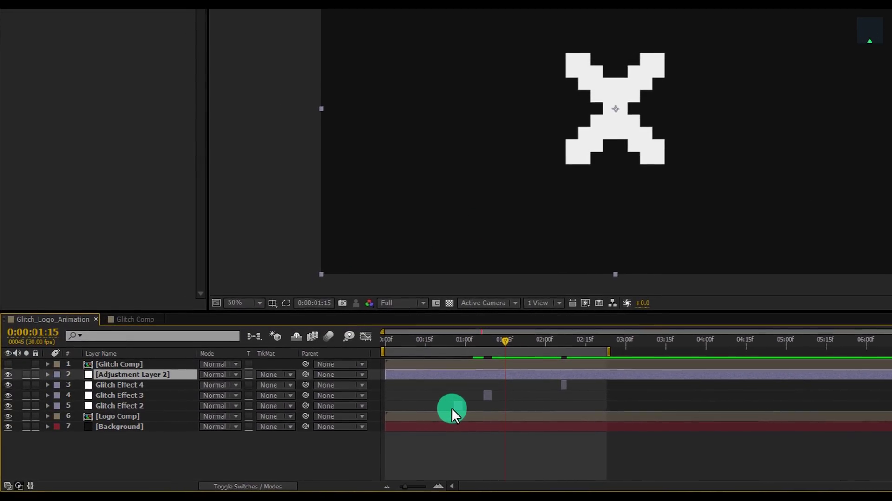
key(Return)
text(Bad Signa)
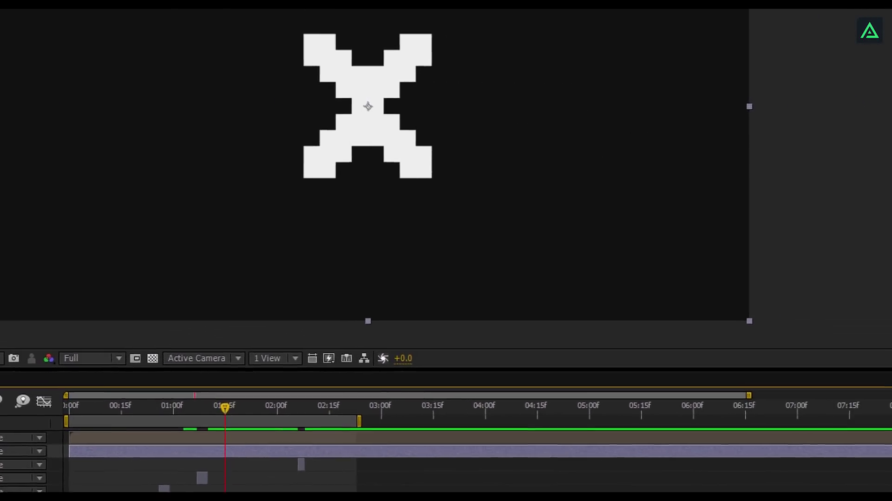
click(873, 54)
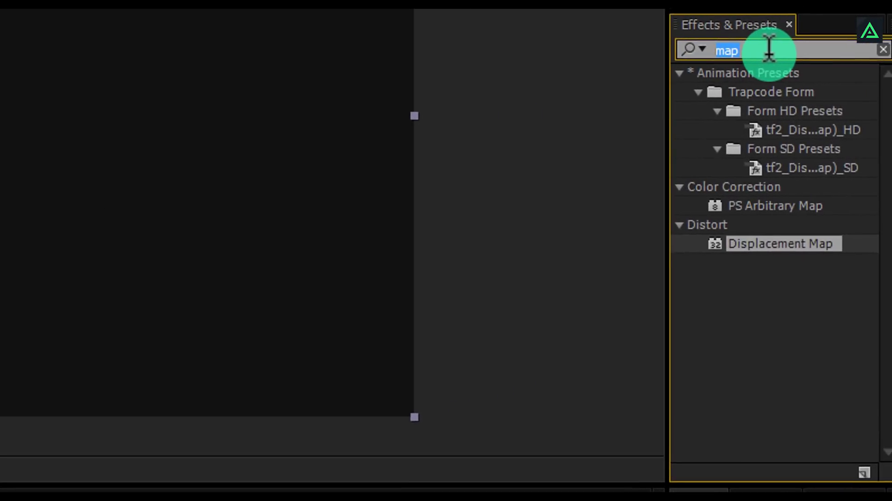
text(tv)
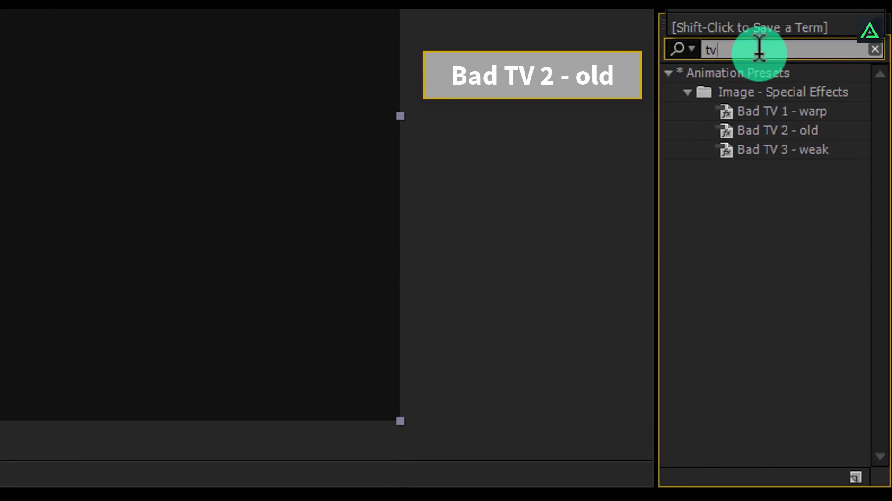
- Apply the Bad TV 2 - old preset and set Wave Warp's Wave Width and Wave Height to 2
double_click(766, 132)
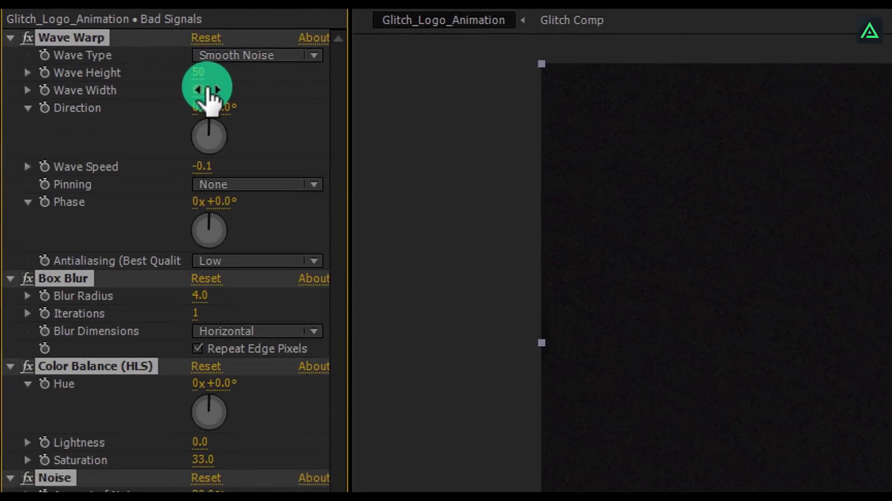
click(208, 89)
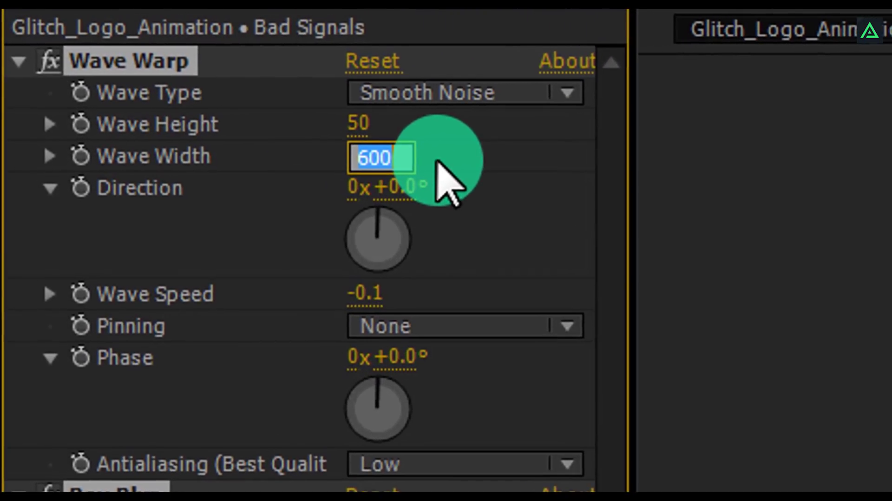
text(2)
key(Return)
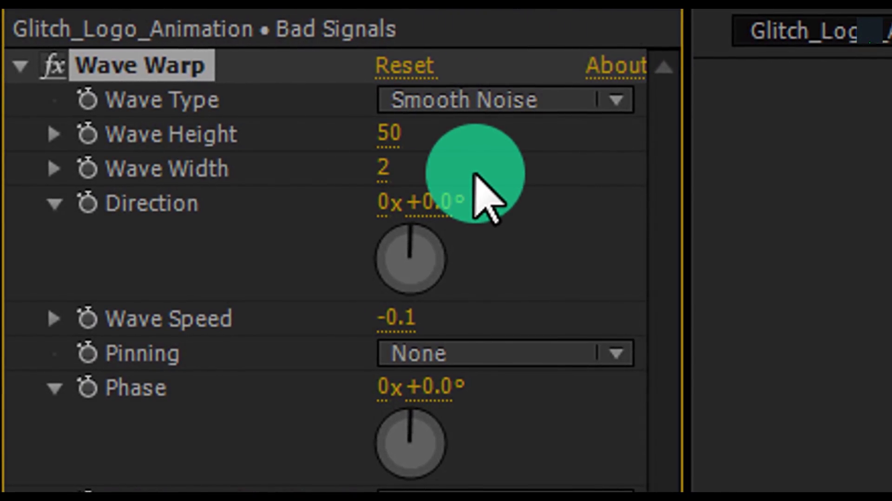
click(390, 134)
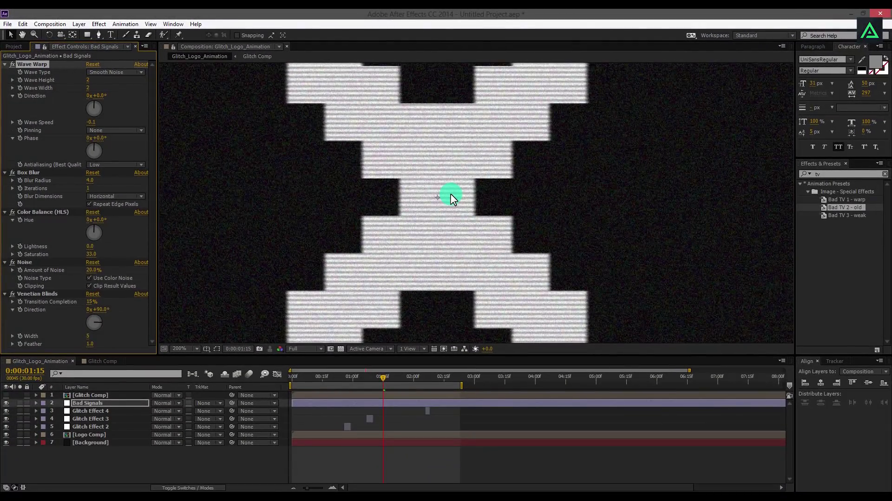
scroll(503, 211, down, 1)
scroll(450, 202, down, 1)
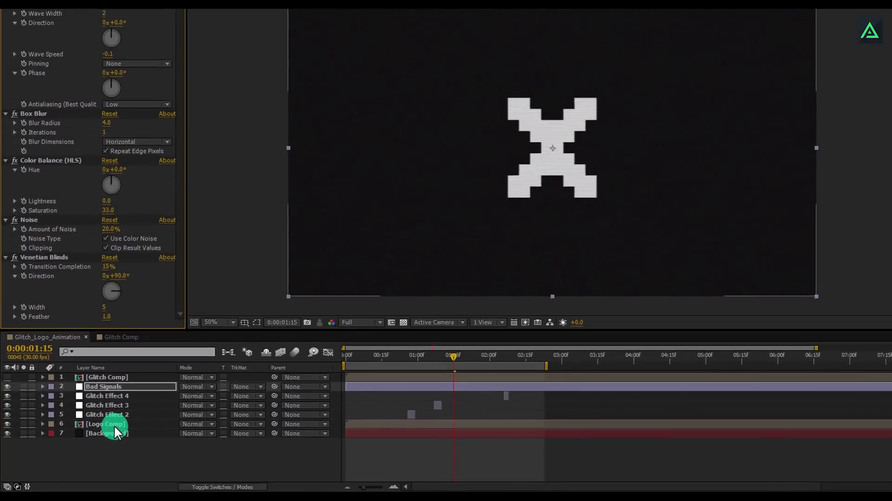
- Duplicate the Logo Comp layer and rename the copy 'Logo Comp RAYS'
click(111, 424)
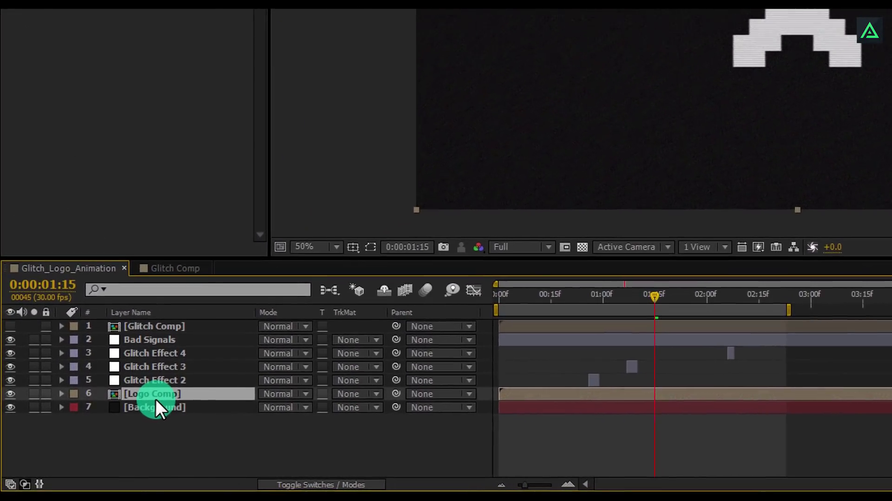
key(ctrl+d)
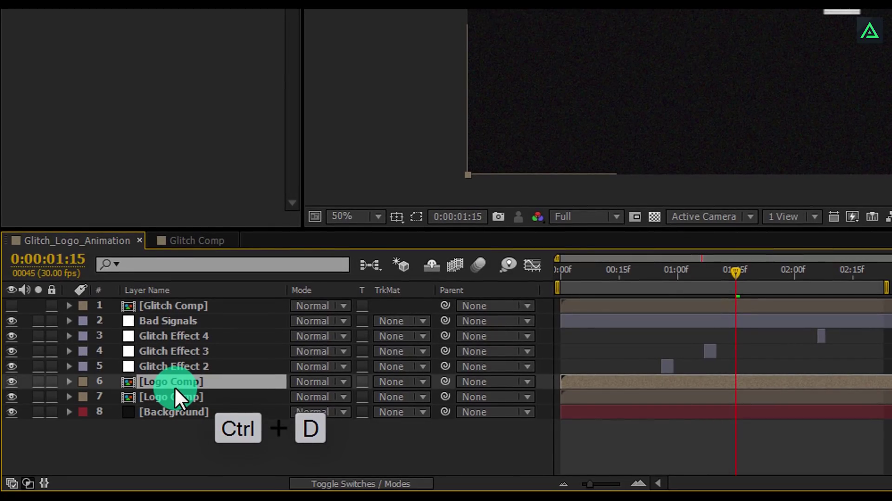
click(173, 398)
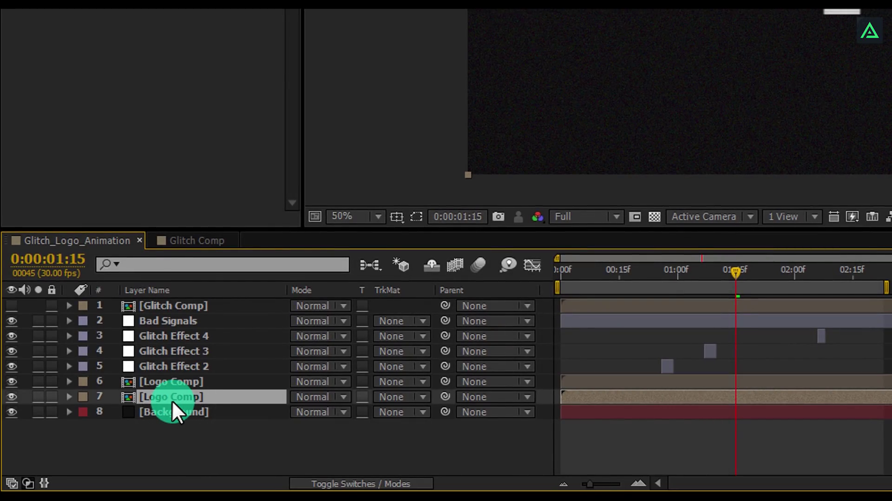
key(Return)
key(End)
text(RAYS)
key(Return)
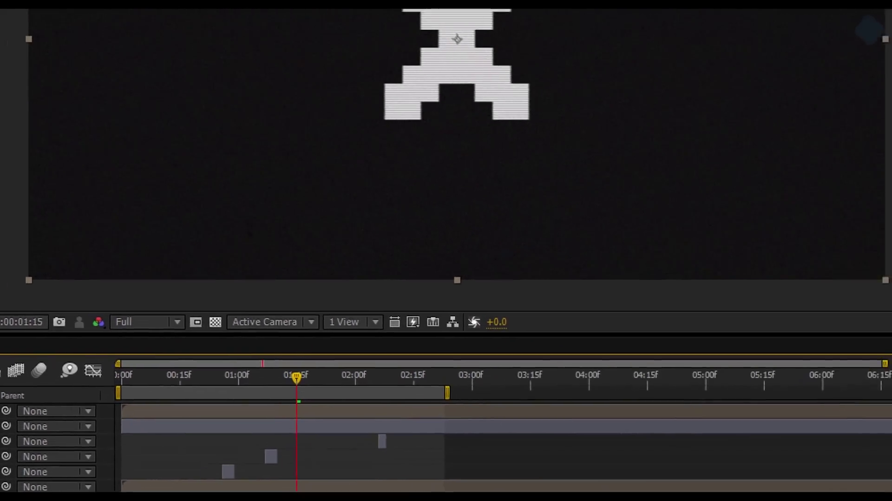
- Apply CC Cross Blur to Logo Comp RAYS with Radius X and Y 50 and Screen transfer mode
click(780, 76)
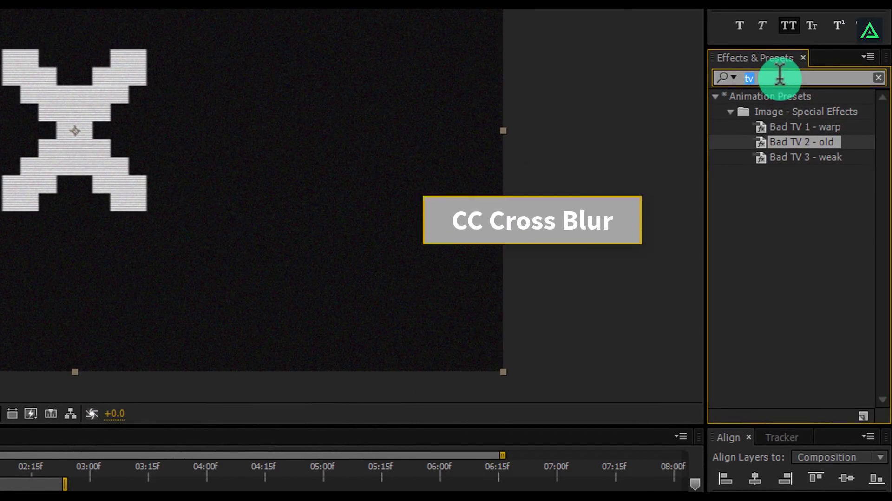
text(blur)
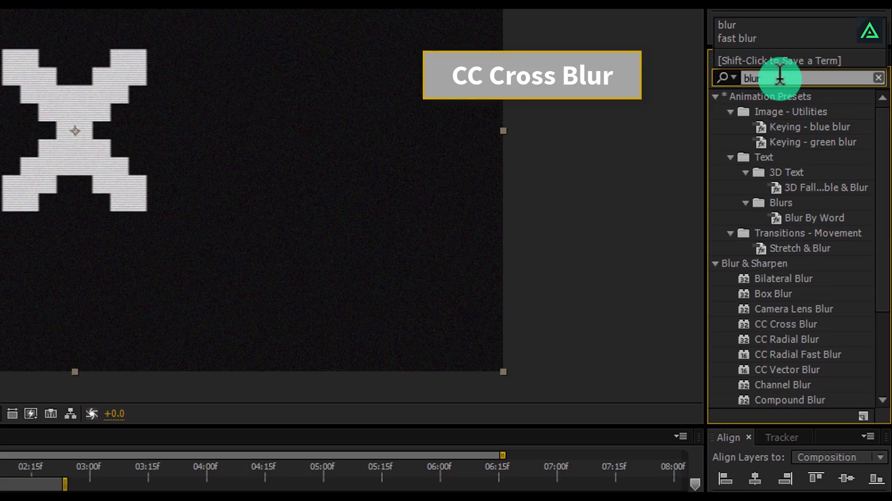
click(792, 328)
click(793, 325)
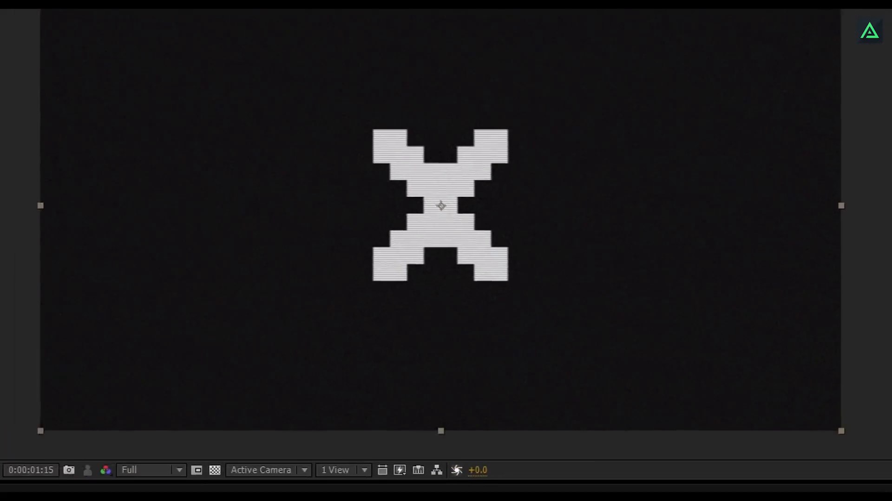
click(60, 47)
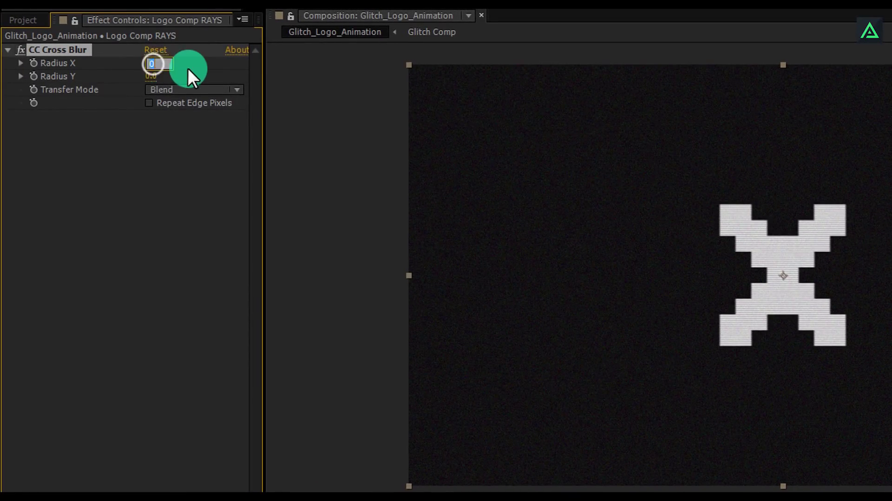
text(50)
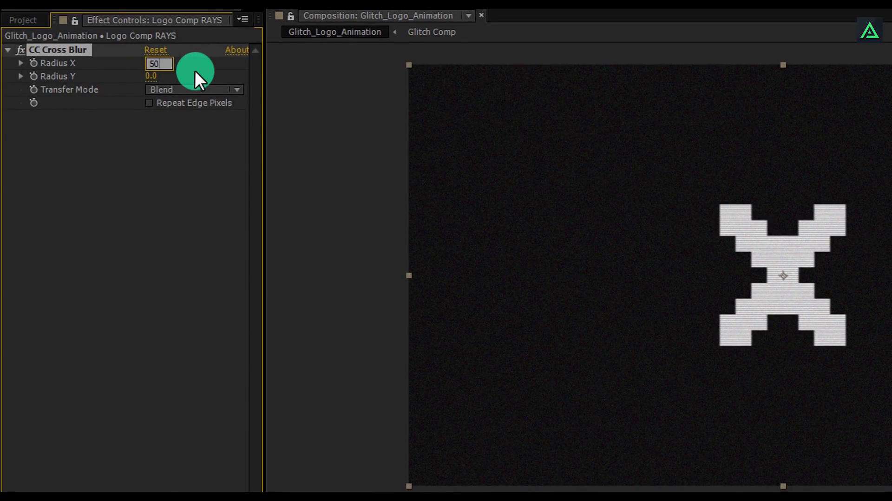
key(Return)
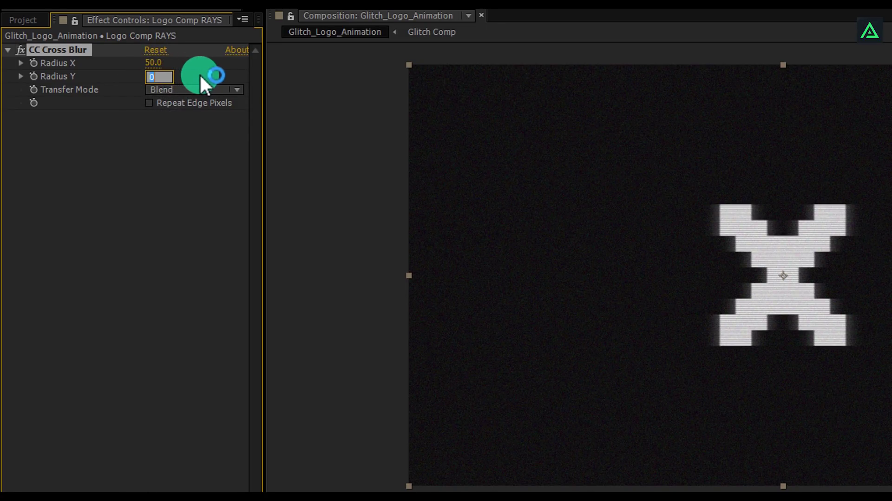
text(50)
key(Return)
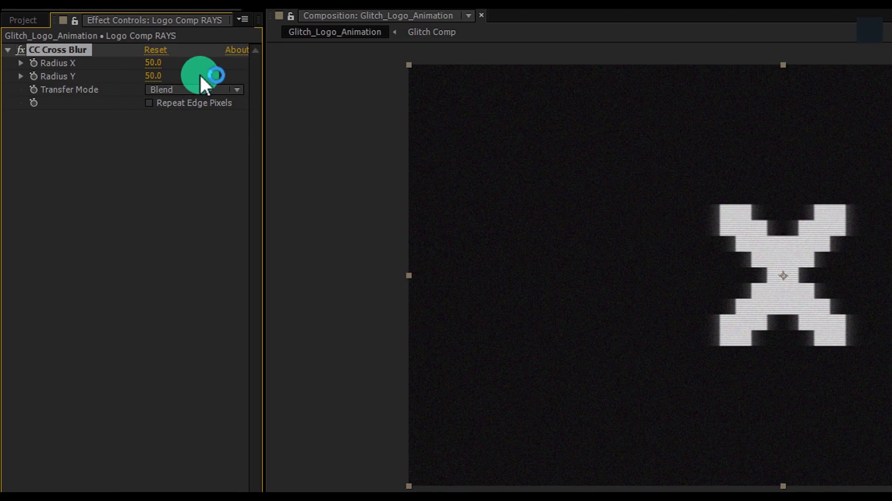
click(198, 84)
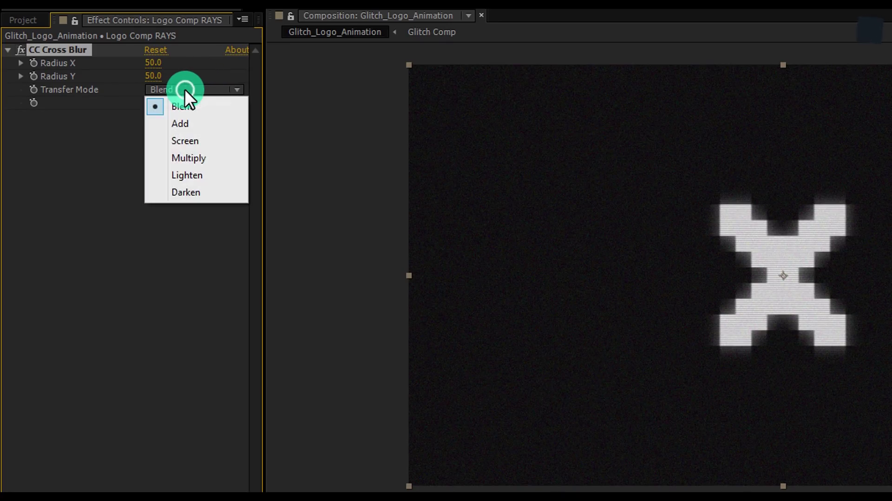
click(196, 135)
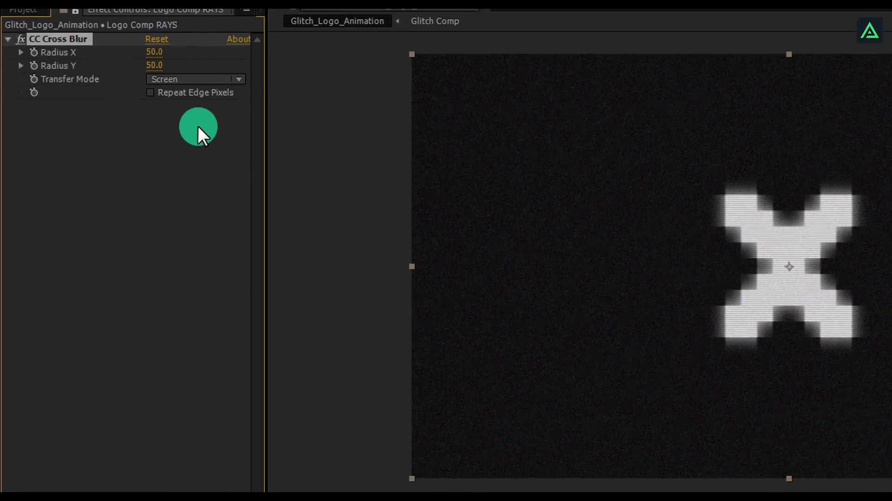
click(219, 466)
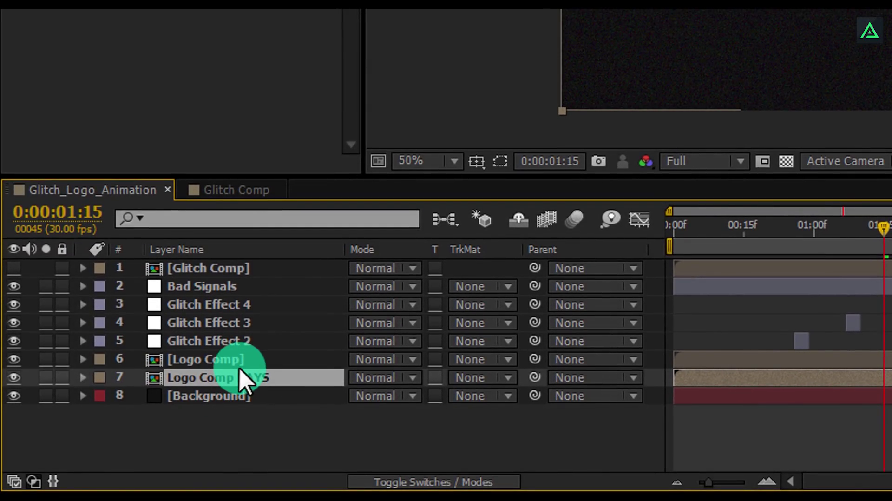
- Enlarge the Cross Blur radii on Logo Comp RAYS and set its opacity to 25%
key(t)
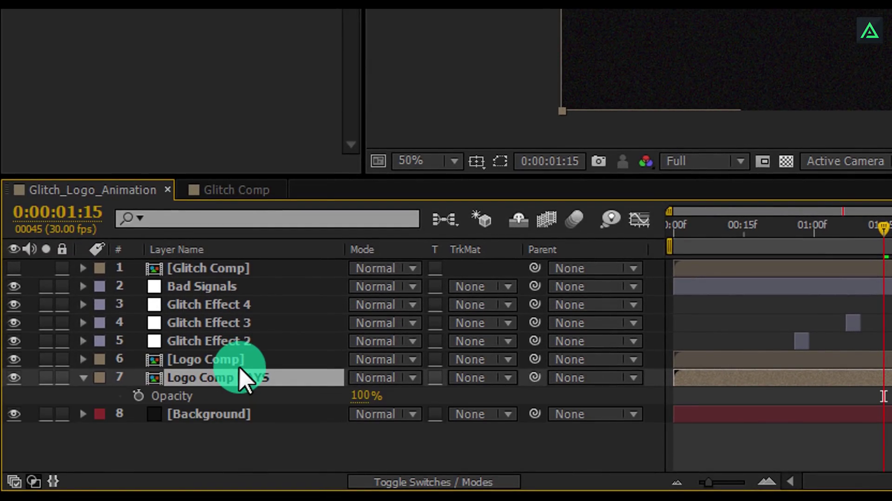
click(366, 396)
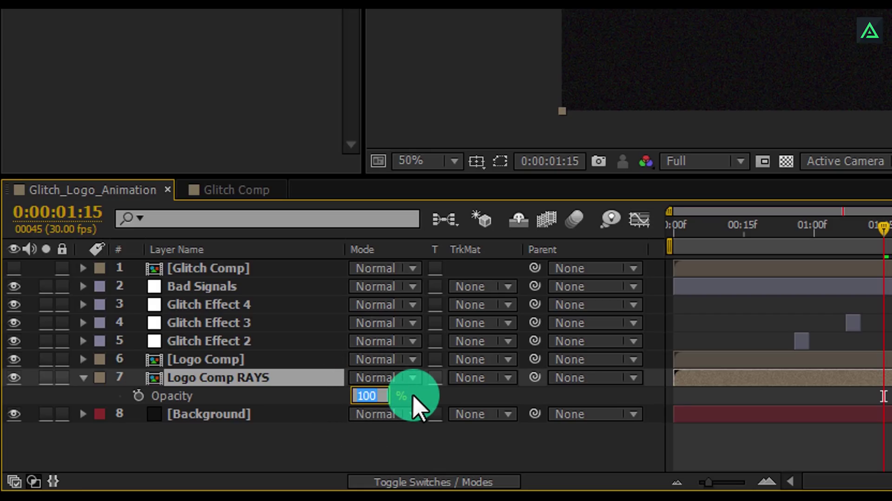
text(40)
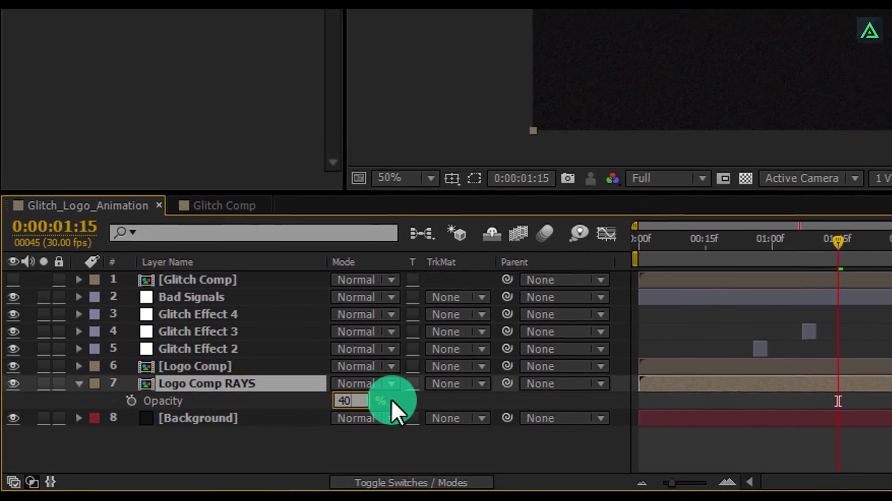
key(Return)
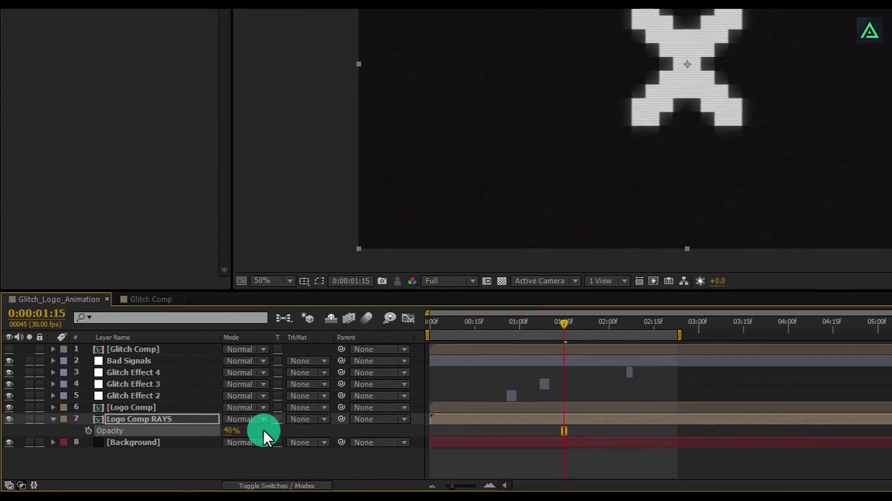
click(91, 250)
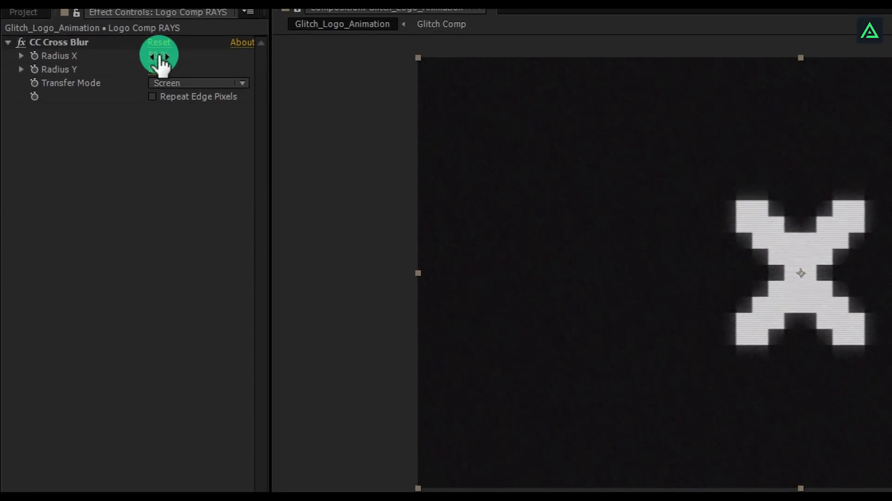
drag(159, 58, 238, 56)
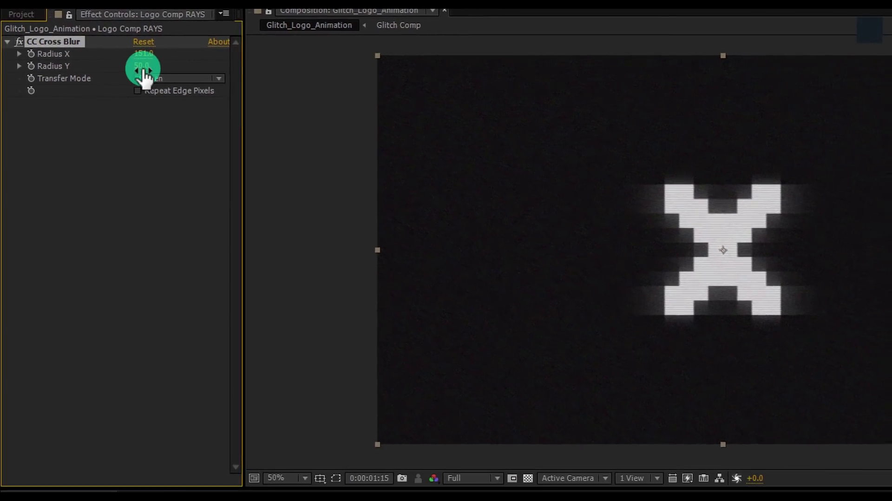
drag(158, 71, 177, 63)
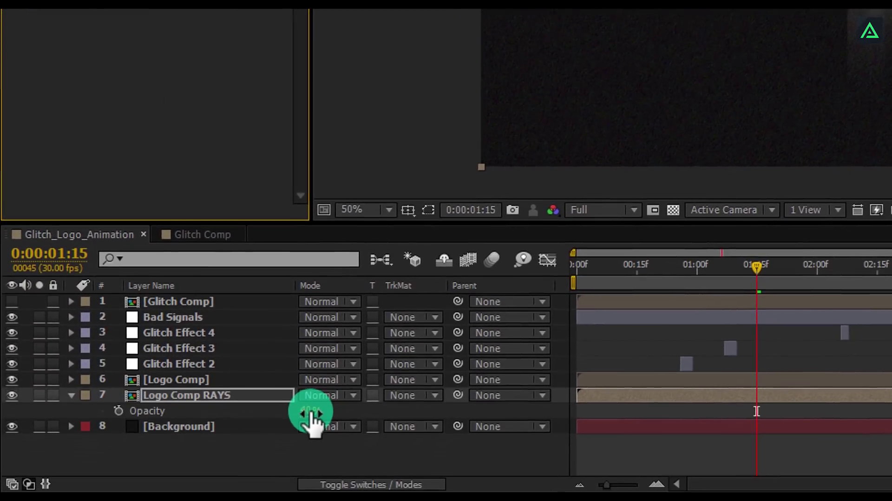
click(312, 409)
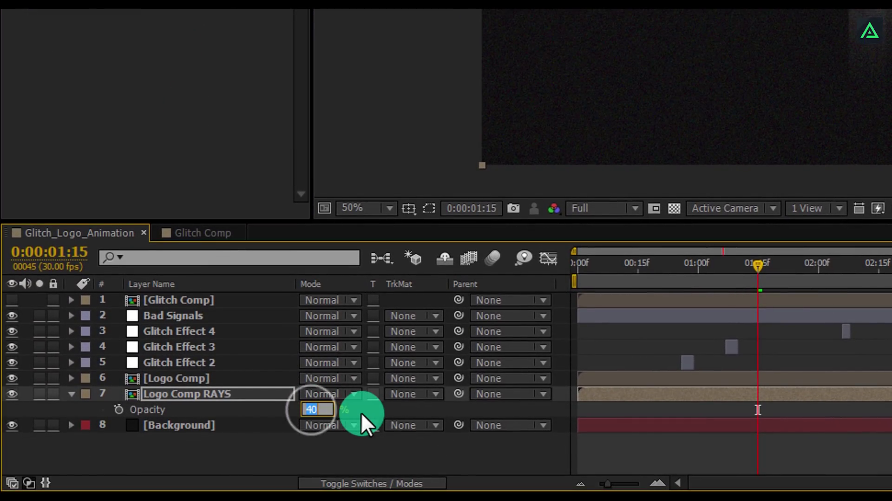
text(25)
key(Return)
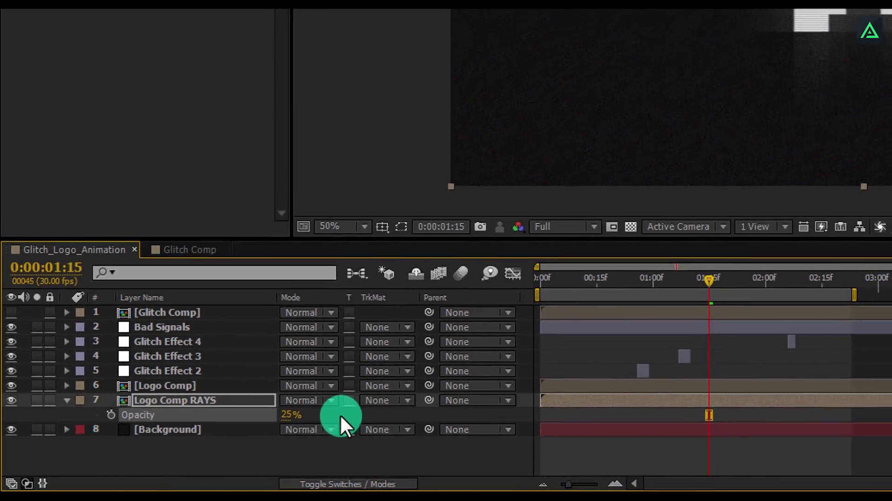
drag(624, 300, 355, 374)
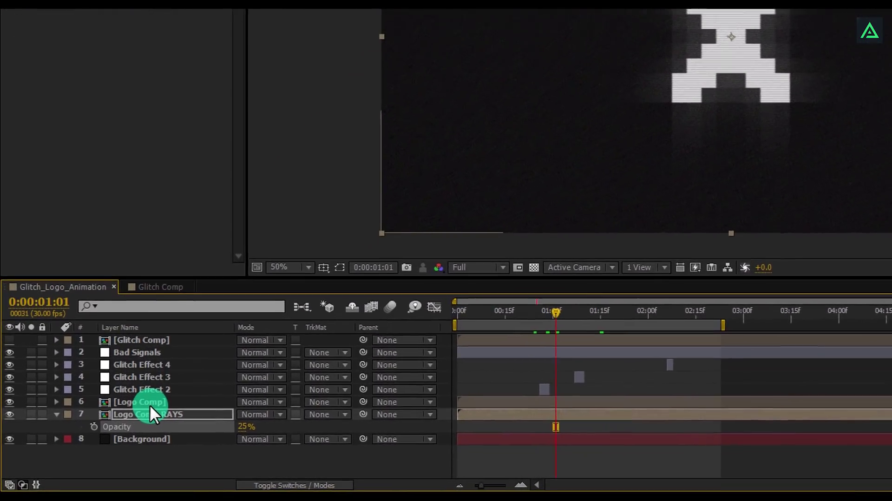
- Duplicate [Logo Comp] and name the top copy Logo Comp RED
click(147, 408)
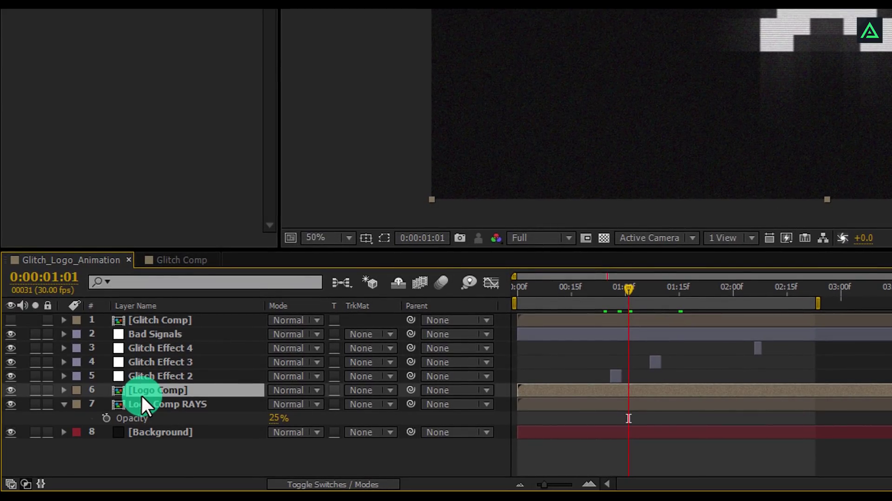
key(ctrl+d)
key(Return)
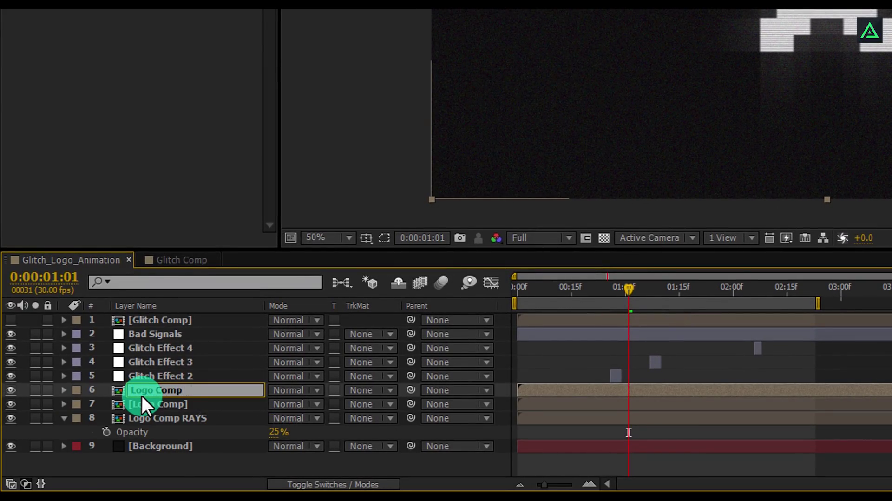
text(RED)
key(Return)
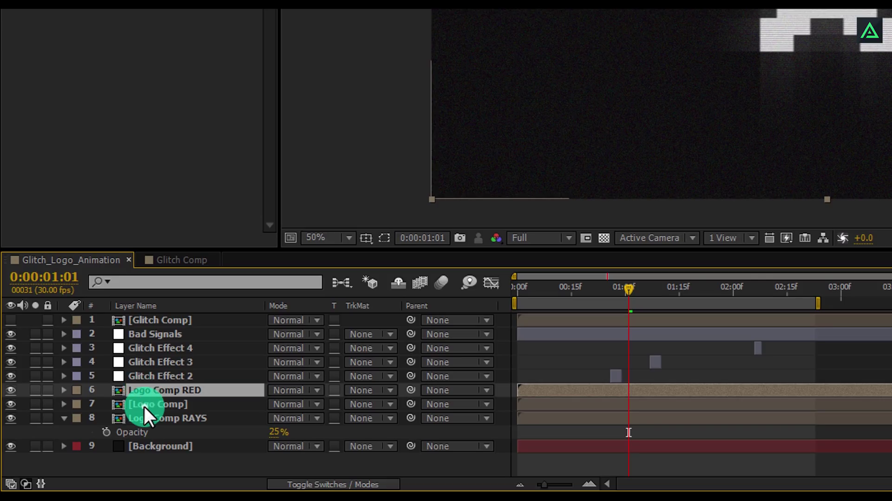
- Duplicate [Logo Comp] again and name the new copy Logo Comp Blue
click(144, 406)
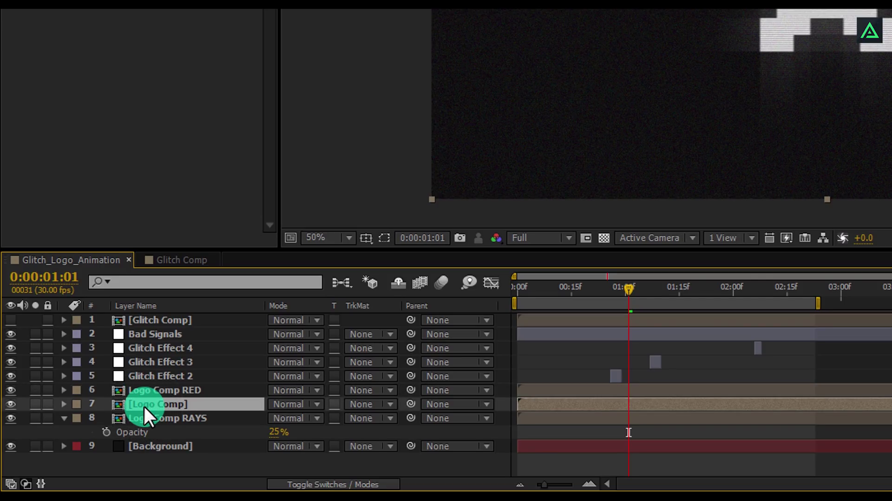
key(ctrl+d)
key(Return)
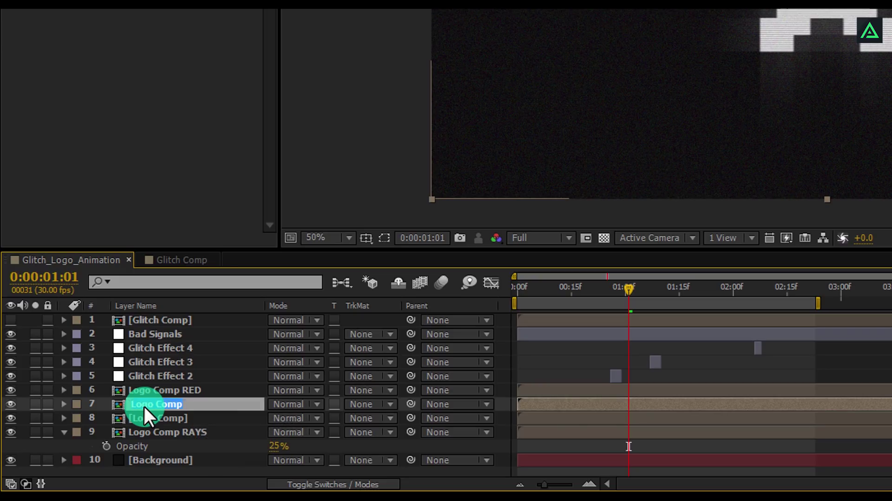
key(Right)
text(B)
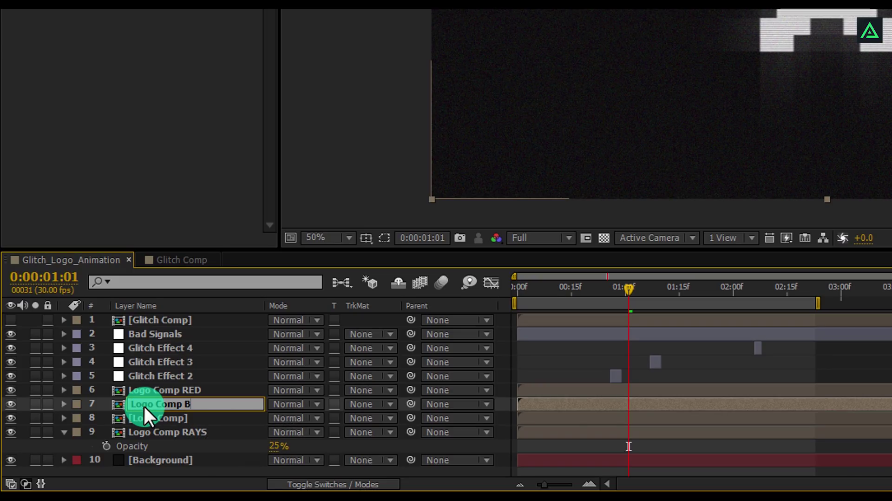
text(lue)
key(Return)
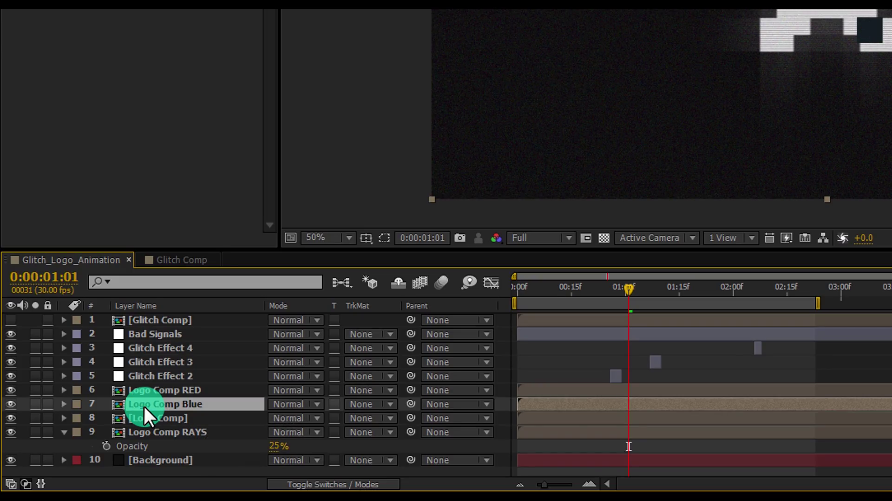
- Rename the last unnamed logo layer to Logo Comp Green
click(151, 419)
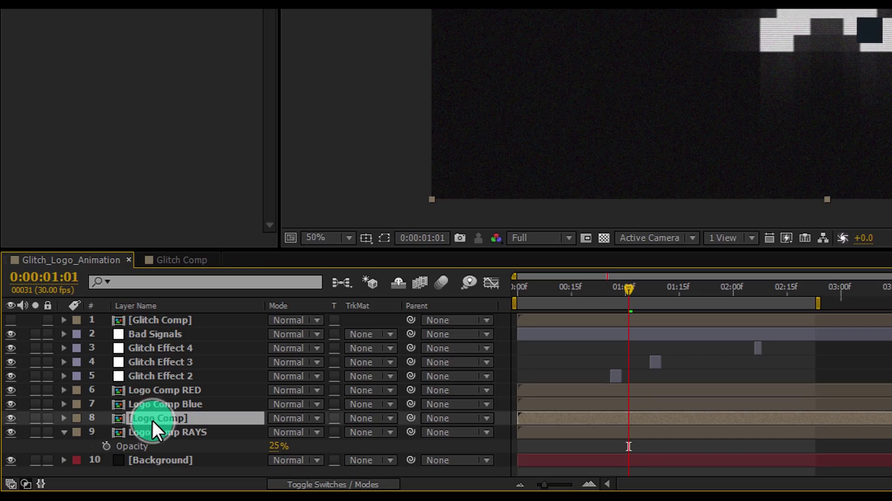
key(Return)
key(Right)
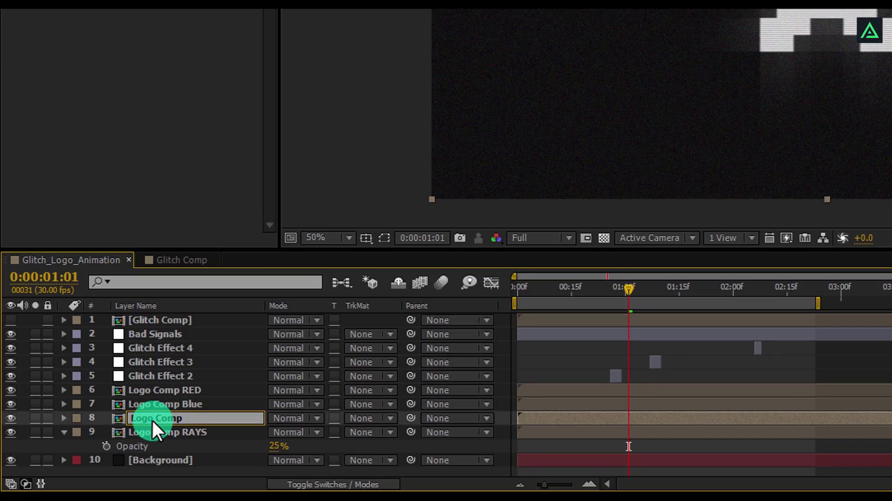
text(Green)
key(Return)
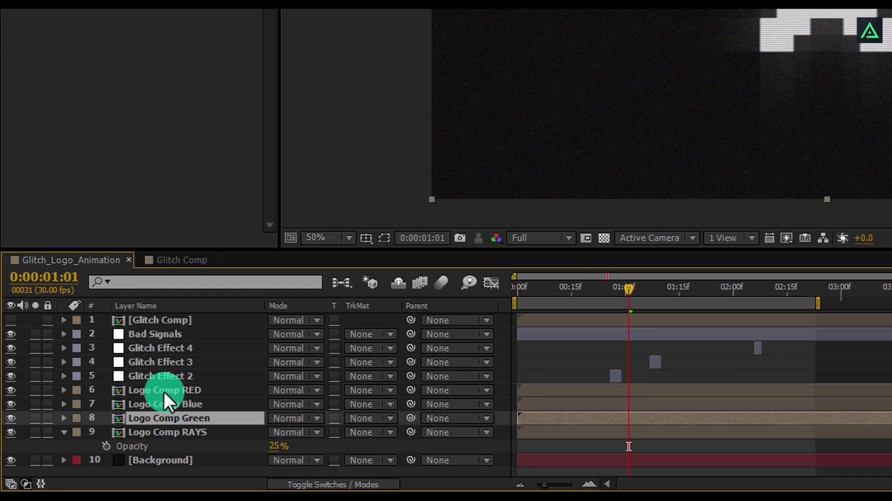
- Select the RED, Blue and Green logo layers together and bring up their blend modes
shift+click(164, 391)
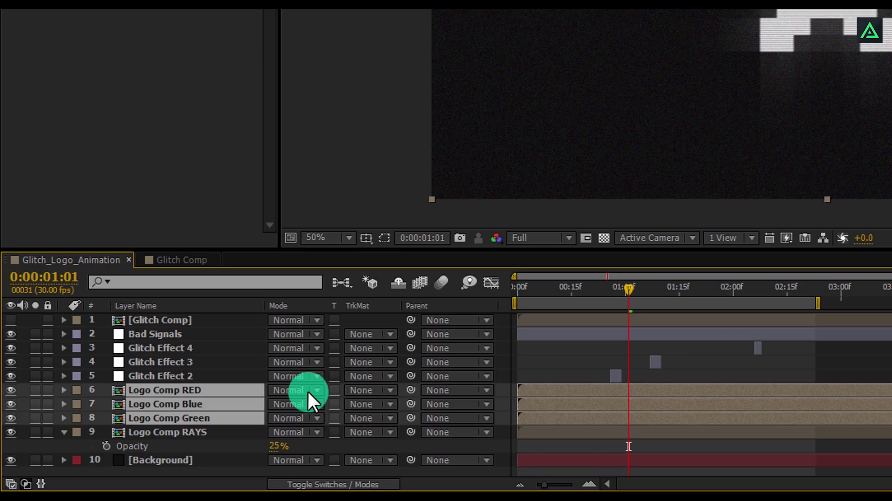
key(F4)
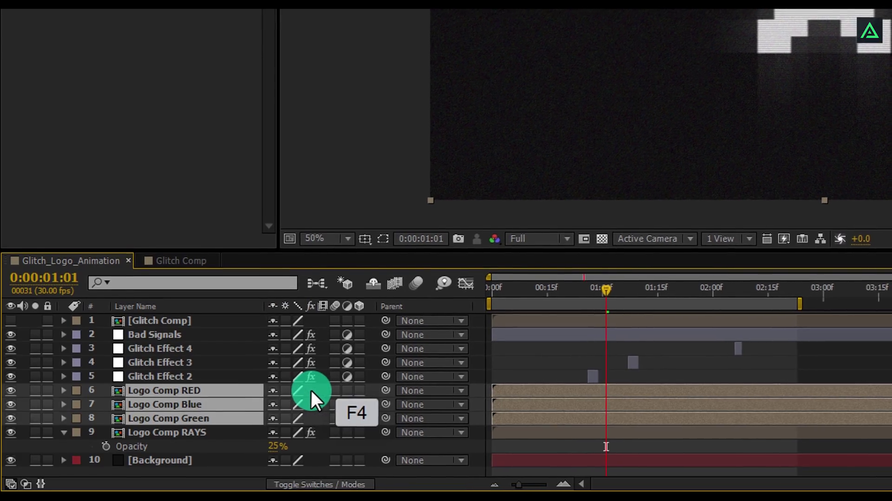
key(F4)
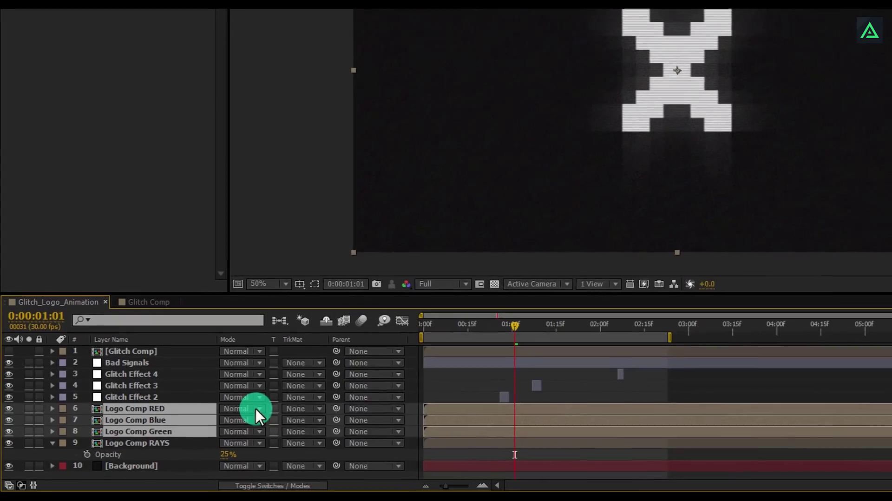
click(288, 396)
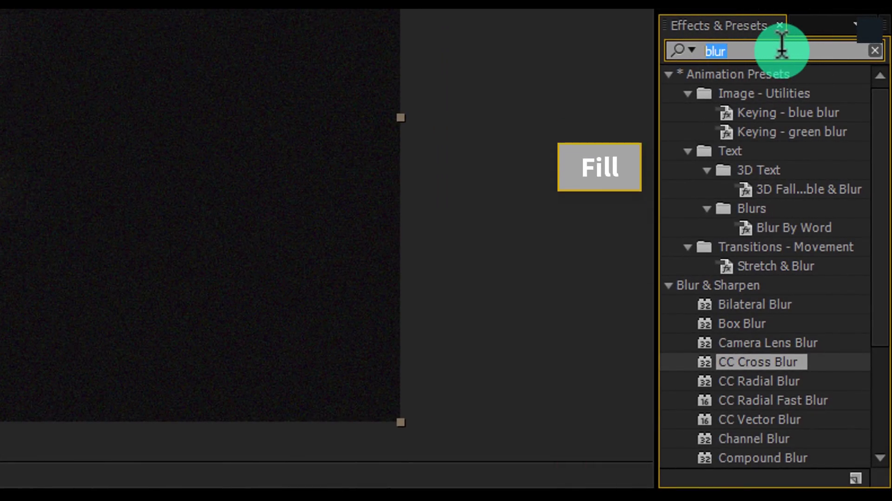
- Apply the Fill effect to the RED, Blue and Green logo copies
text(fill)
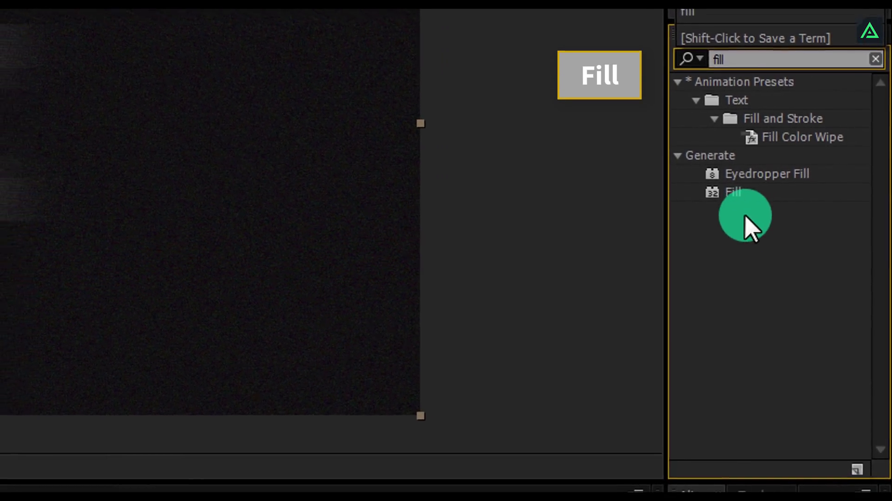
double_click(737, 192)
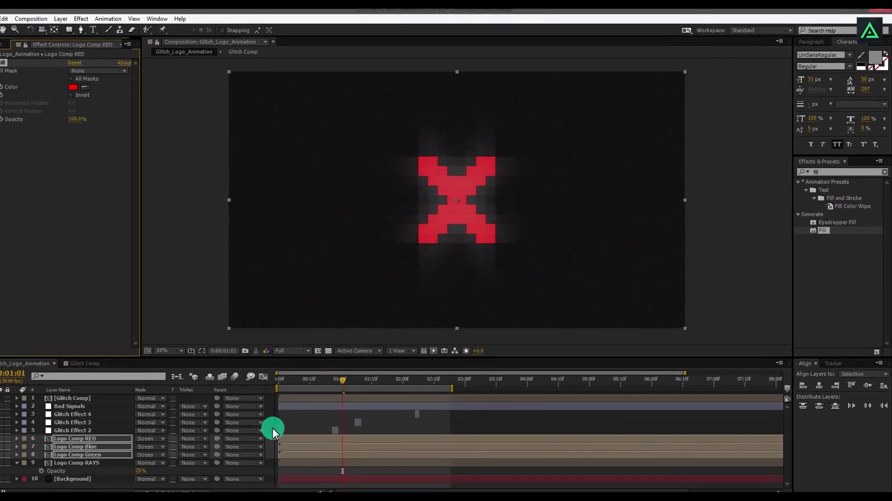
click(104, 427)
click(102, 435)
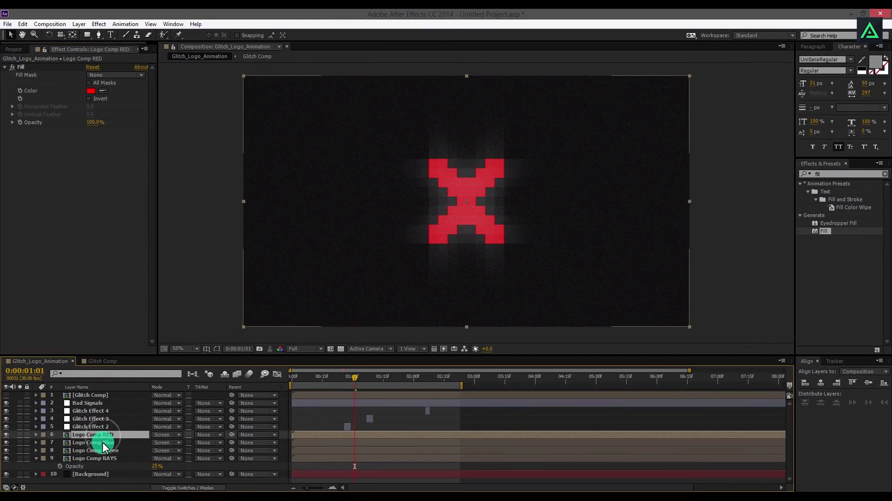
click(103, 442)
click(103, 450)
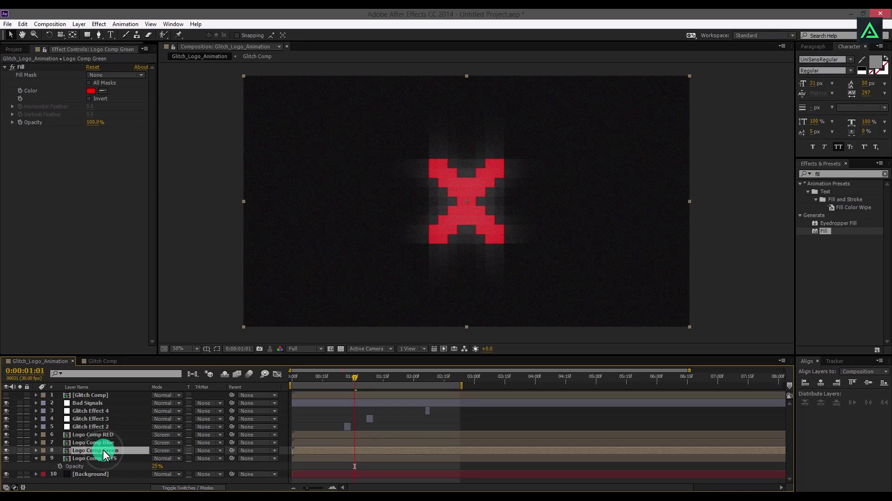
click(102, 442)
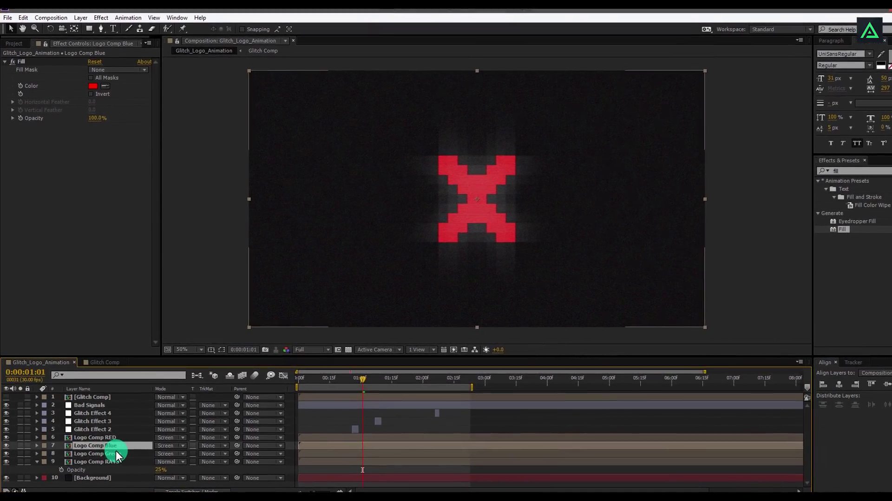
- Set Logo Comp Blue's fill colour to blue 0018FF
click(93, 85)
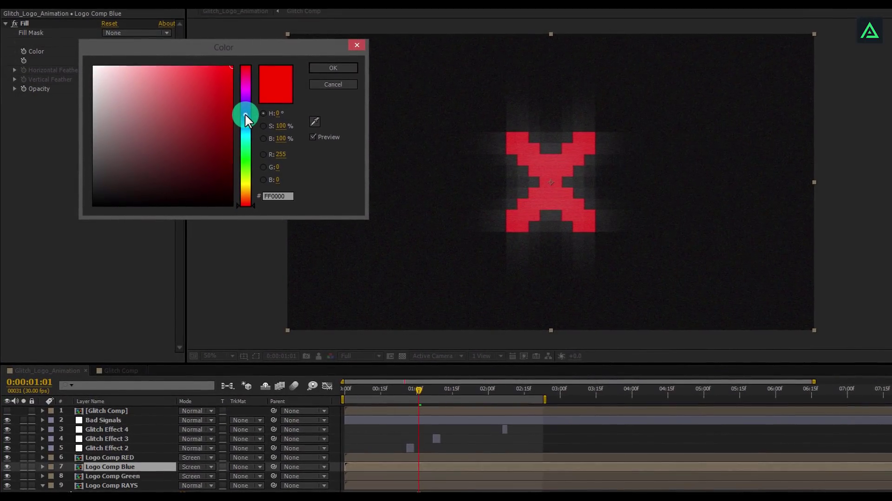
click(235, 121)
click(320, 75)
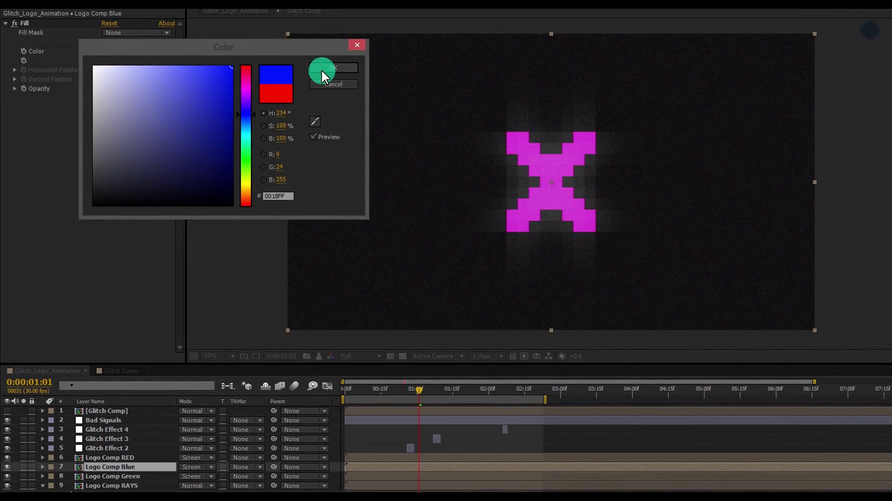
click(321, 68)
- Set Logo Comp Green's fill colour to green 00FF0C
click(132, 474)
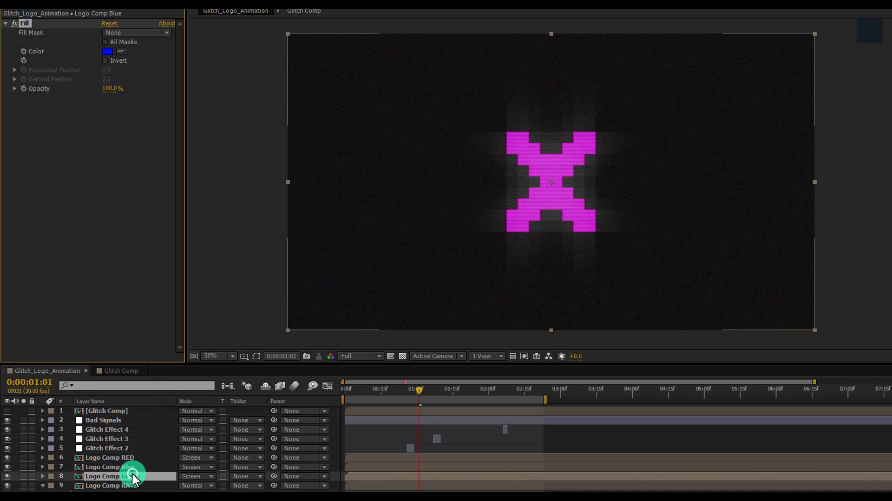
click(107, 51)
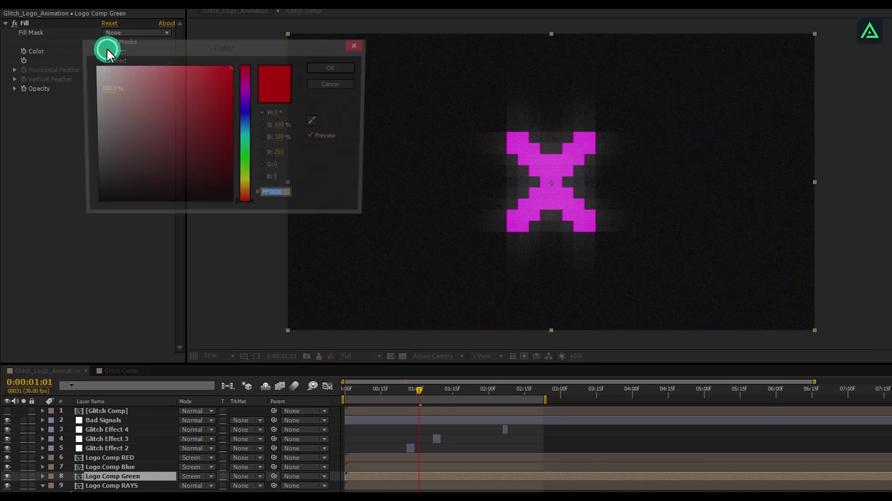
click(247, 157)
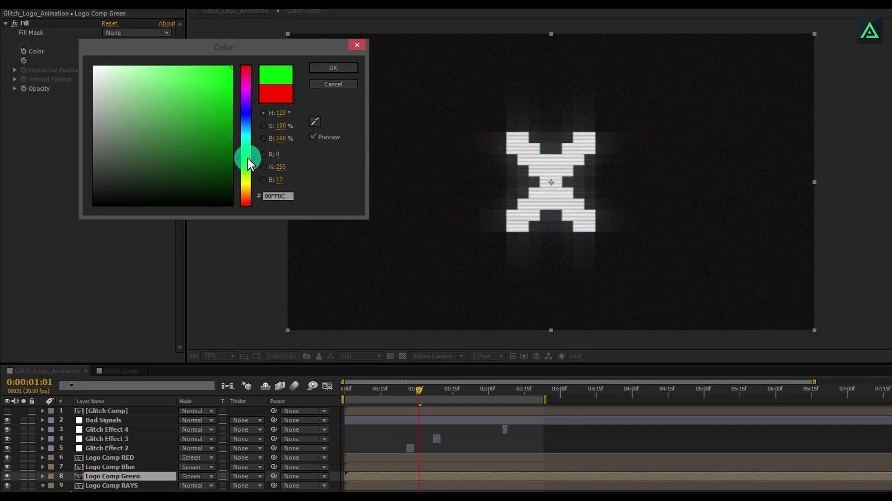
click(318, 67)
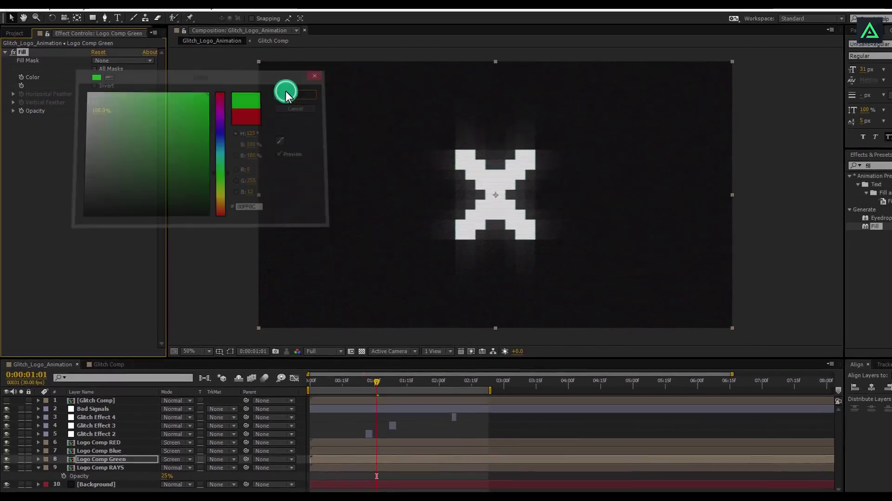
- Select Logo Comp RED and zoom the timeline to single frames around frame 26
click(107, 446)
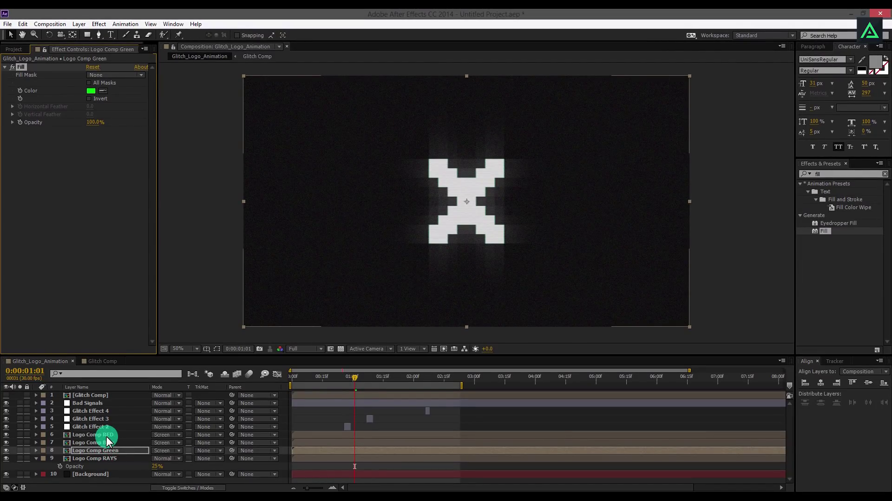
click(106, 434)
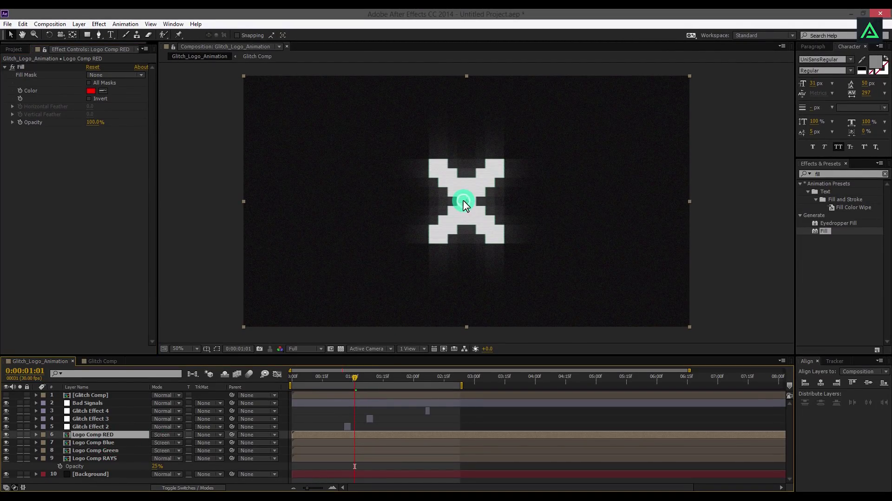
drag(463, 201, 459, 204)
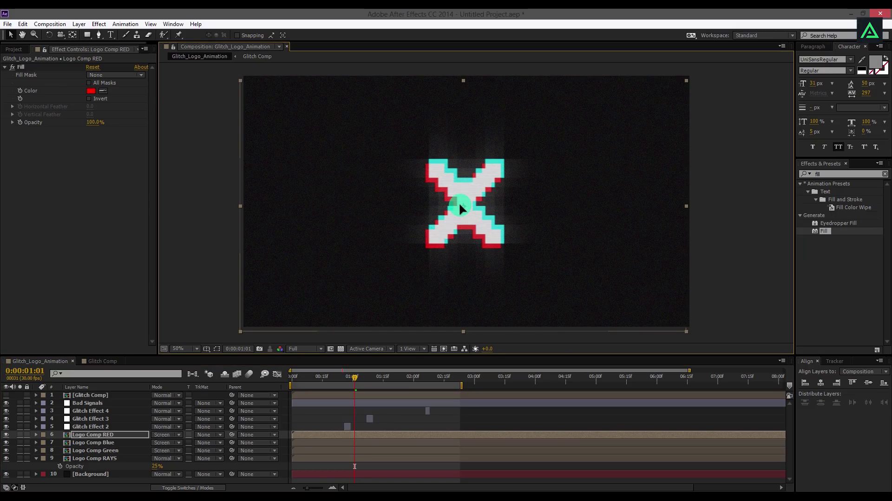
key(ctrl+z)
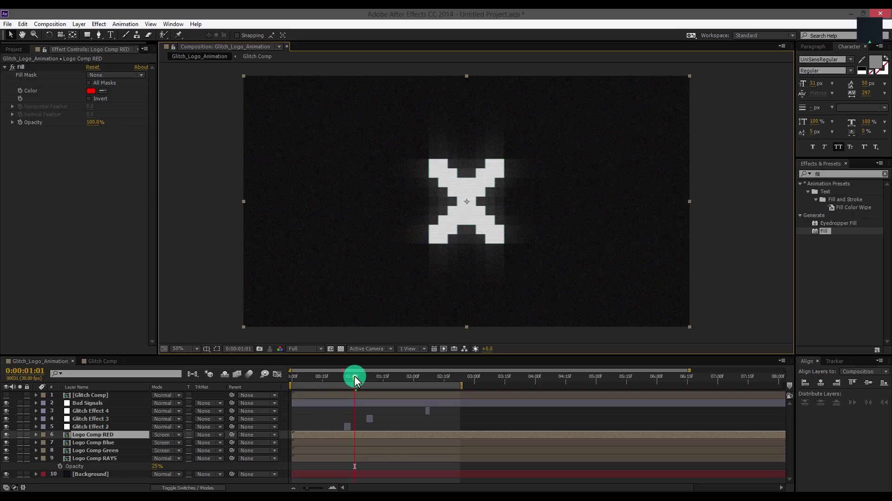
drag(354, 376, 347, 380)
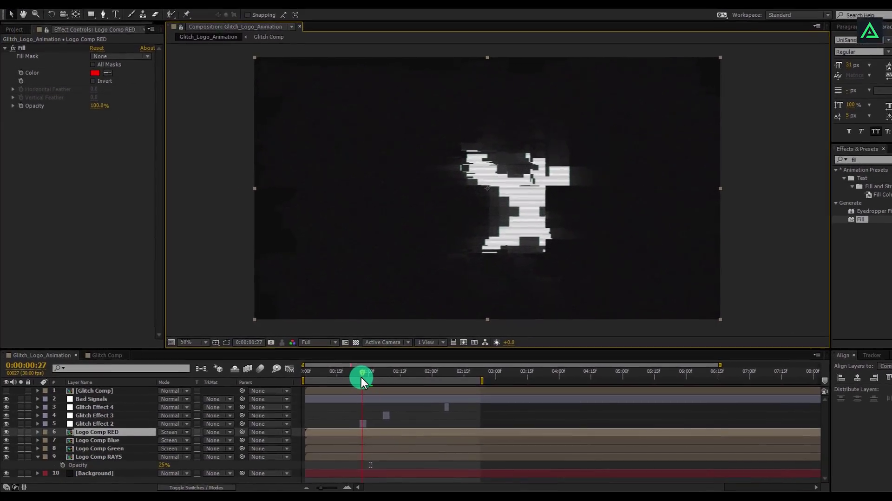
key(equal)
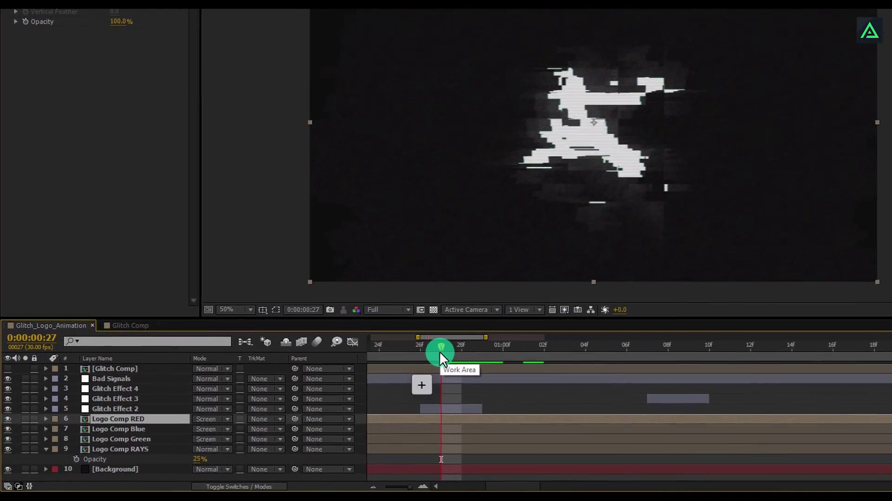
scroll(465, 377, left, 3)
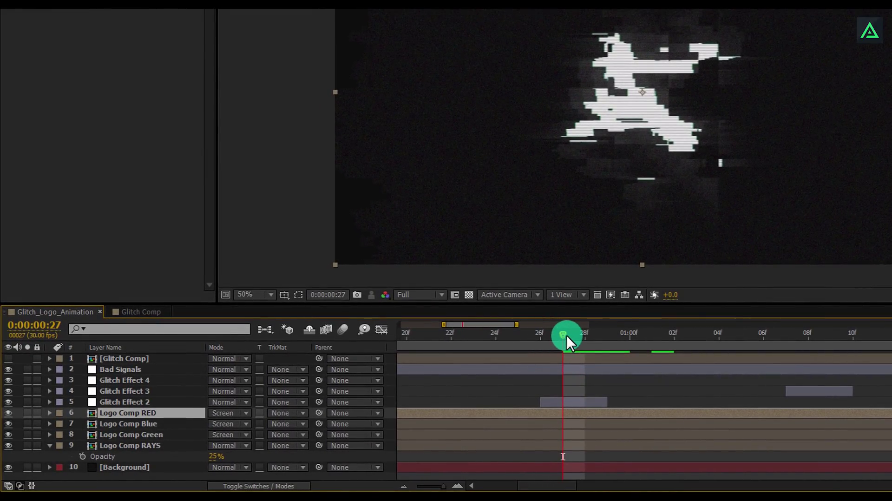
drag(553, 336, 553, 399)
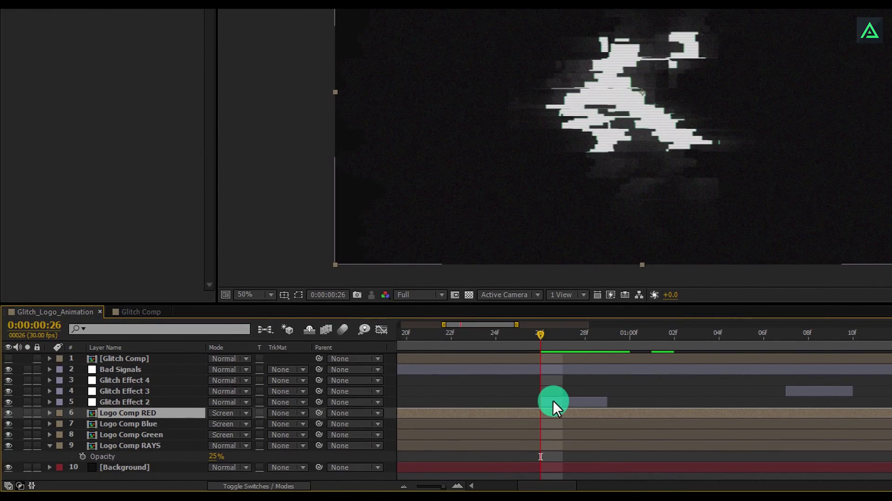
- Key Logo Comp RED's Position, offsetting it to 964, 562 at frame 27
key(p)
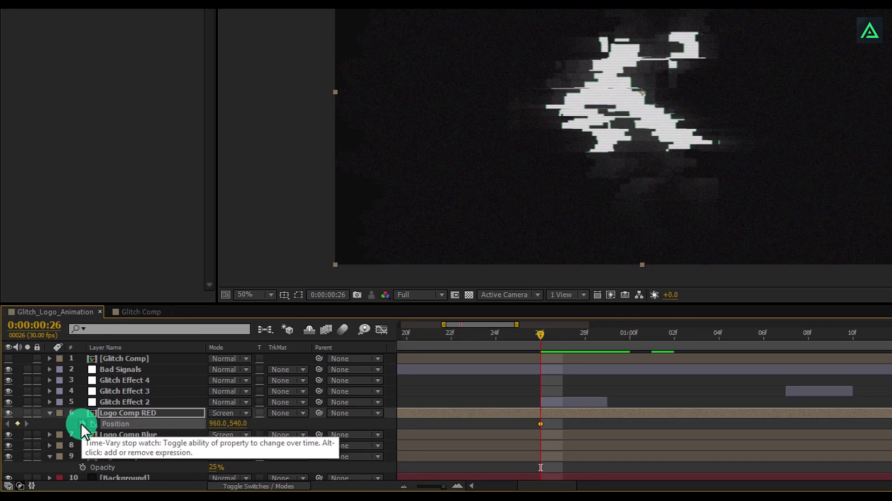
drag(541, 333, 564, 333)
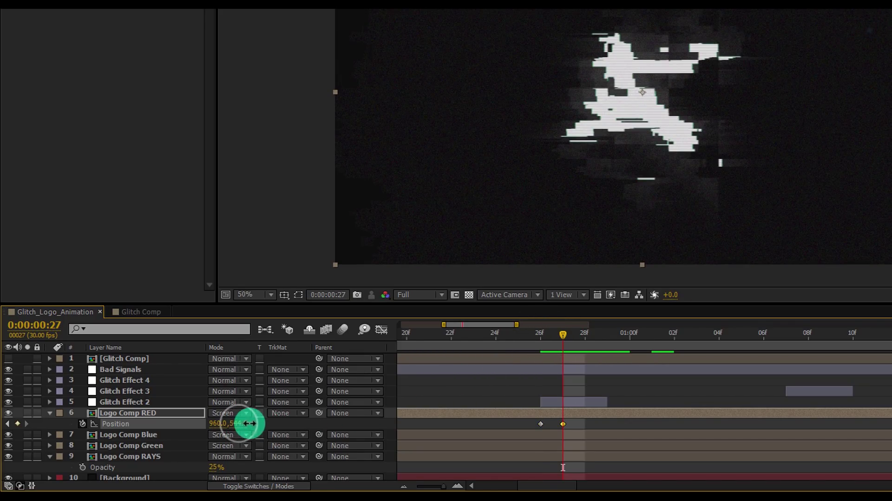
drag(247, 423, 224, 423)
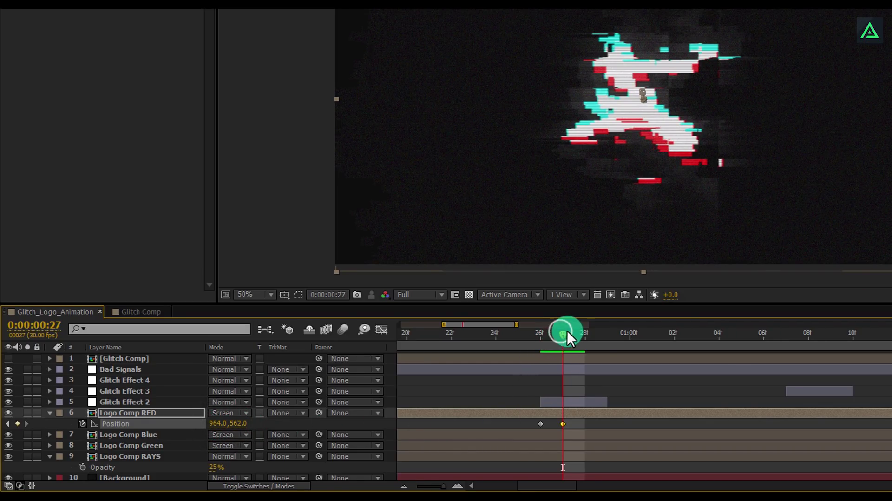
drag(568, 330, 592, 337)
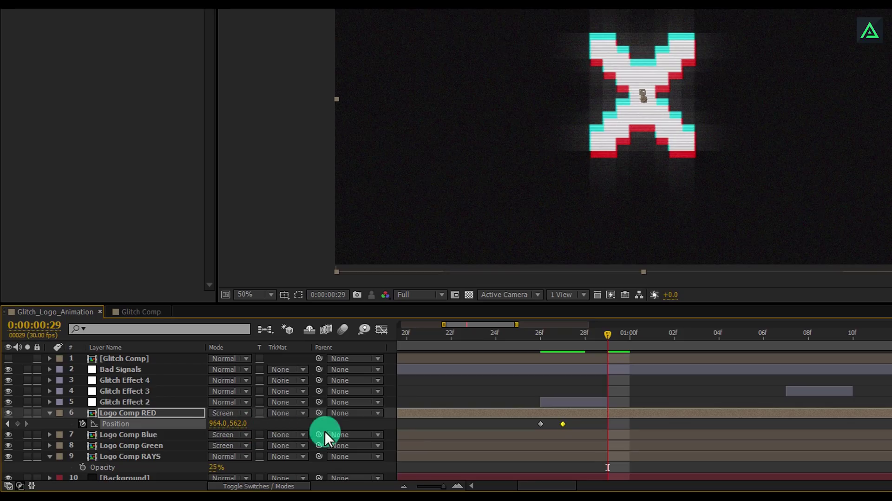
- Copy the starting Position keyframe to frame 29 and retime the offset keyframe
click(539, 424)
key(ctrl+c)
key(ctrl+v)
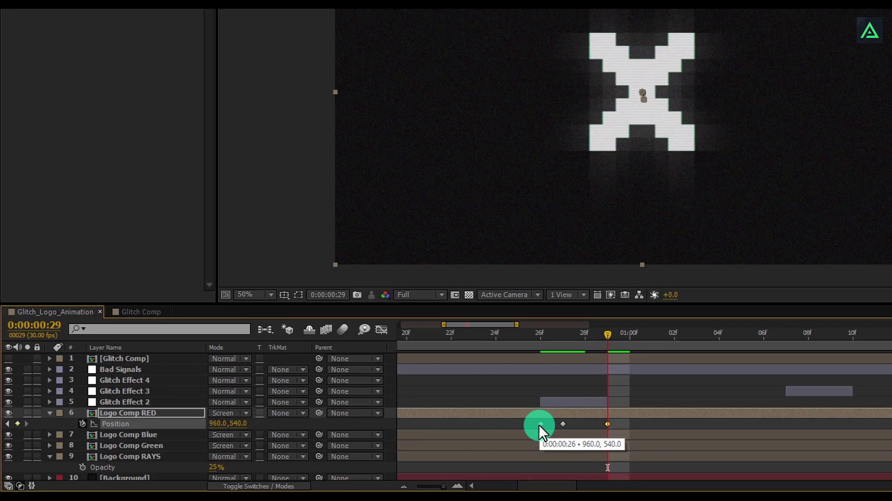
drag(534, 336, 597, 341)
click(563, 424)
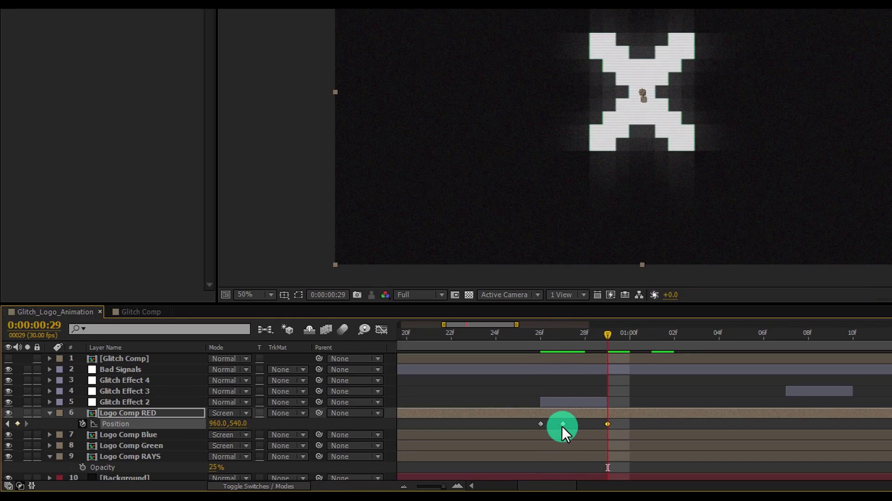
drag(571, 422, 507, 424)
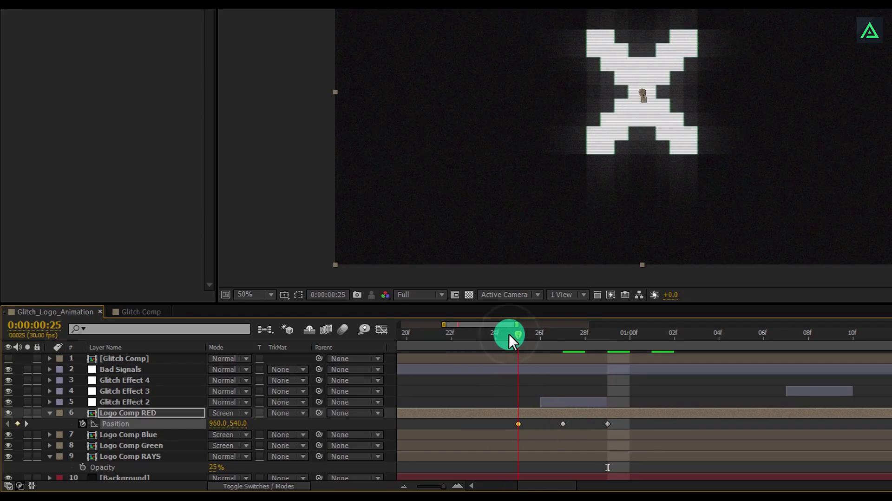
- Scrub through the glitch frames and apply Easy Ease to all three Position keyframes
click(536, 337)
drag(537, 336, 560, 341)
click(618, 423)
drag(617, 422, 505, 431)
key(F9)
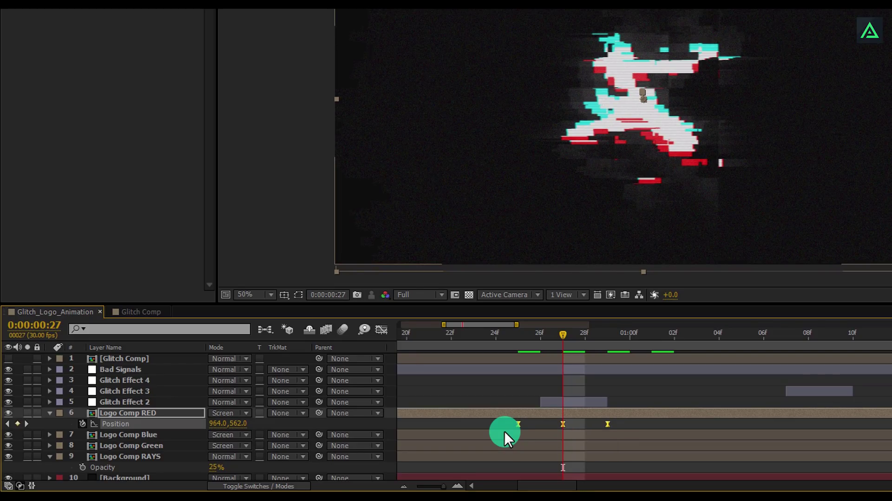
- Copy the three eased red-channel Position keyframes and paste them at 1:06
key(ctrl+c)
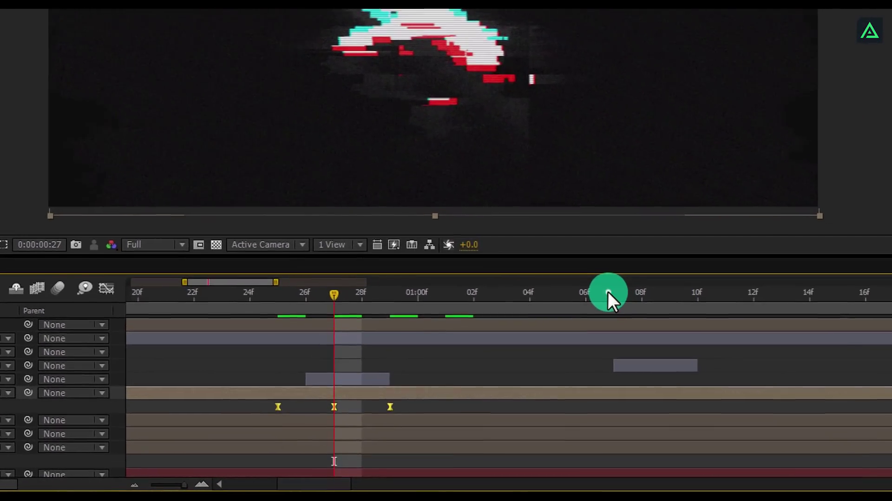
click(607, 291)
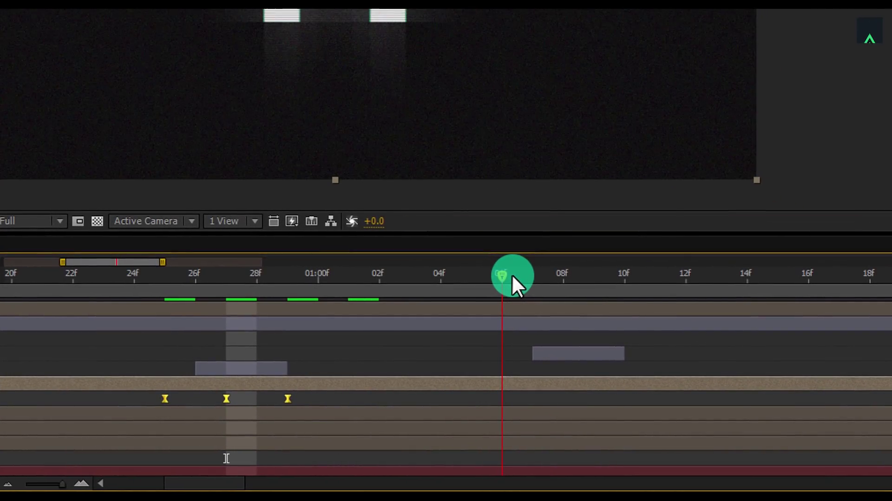
key(ctrl+v)
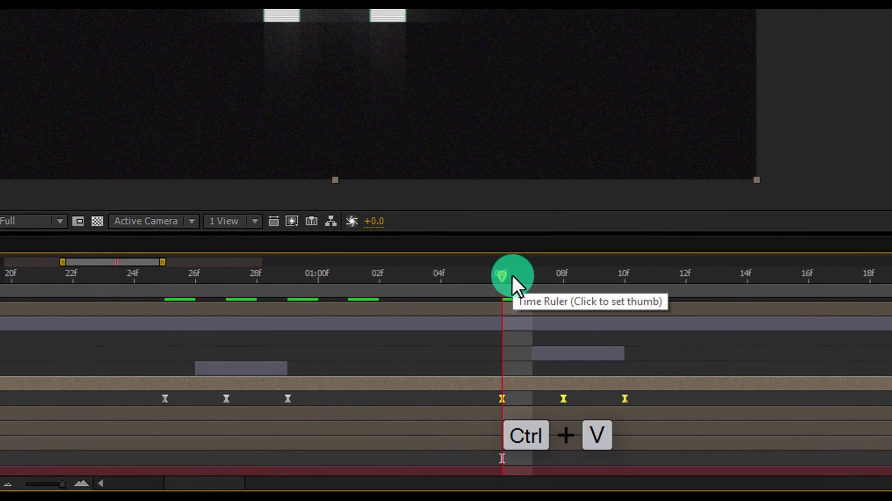
drag(806, 363, 23, 366)
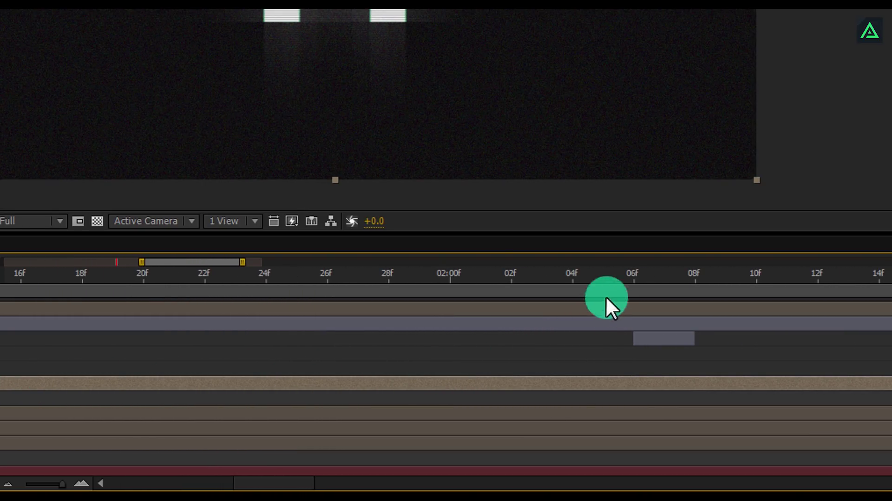
- Paste the glitch keyframes again at 2:05, then check the clean logo at 2:13
click(618, 279)
drag(618, 277, 607, 279)
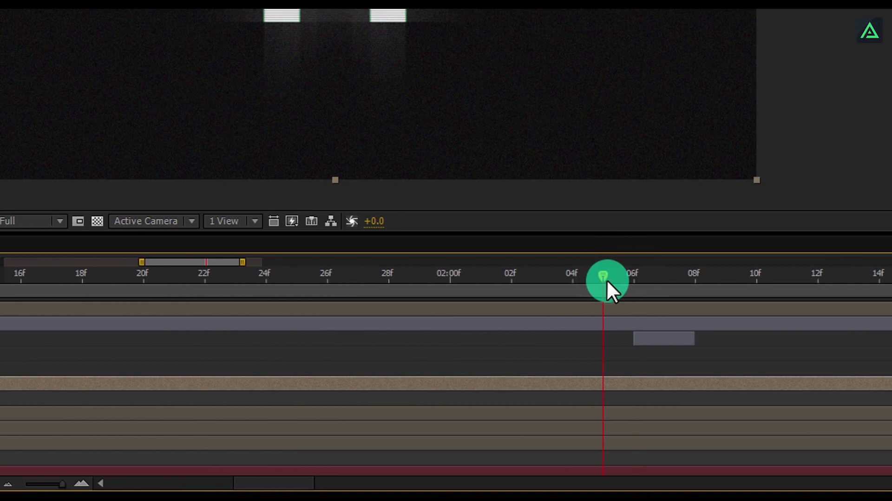
key(ctrl+v)
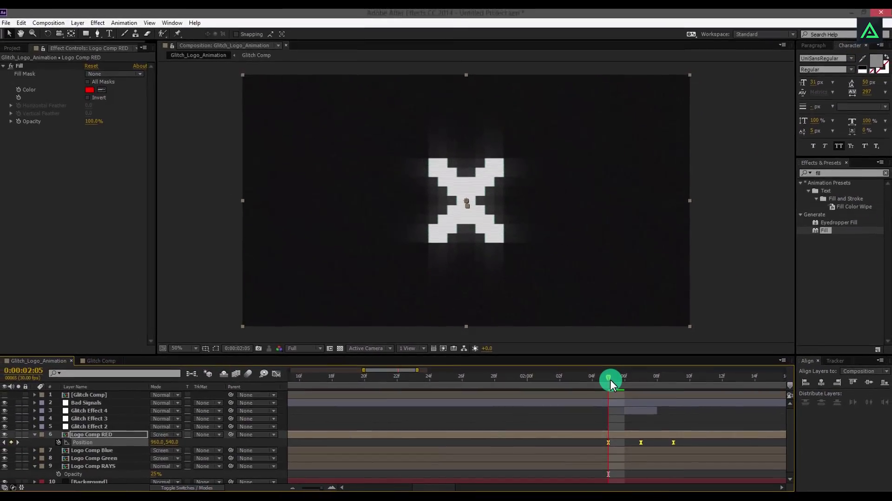
drag(609, 379, 647, 386)
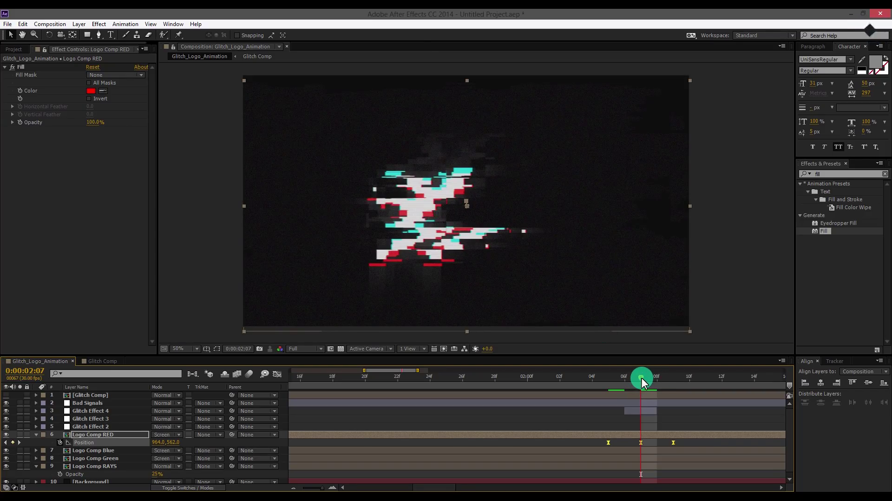
key(minus)
key(minus)
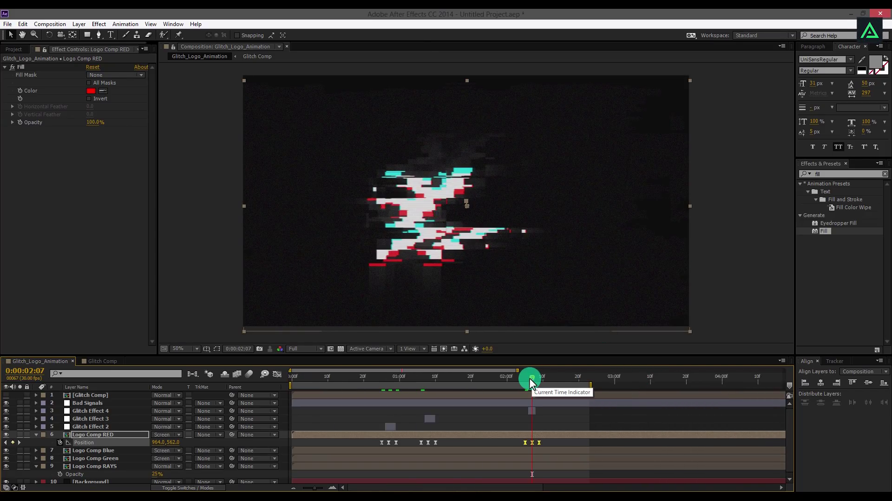
drag(531, 381, 551, 381)
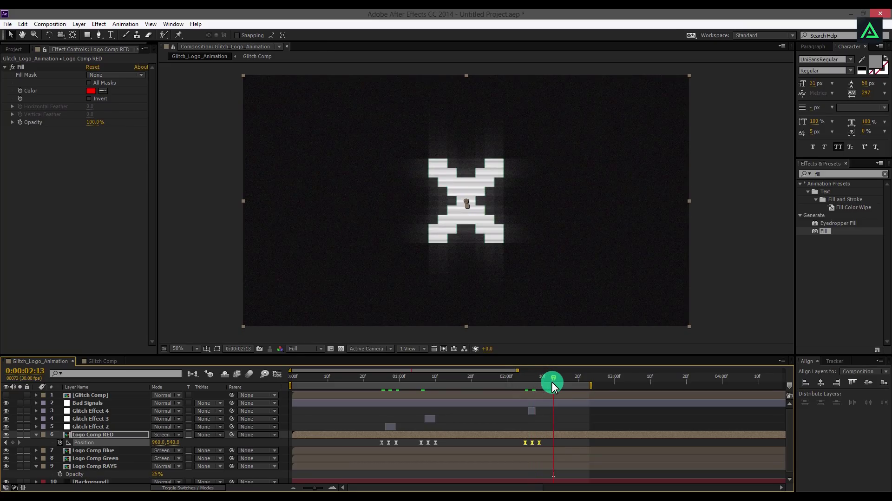
click(484, 268)
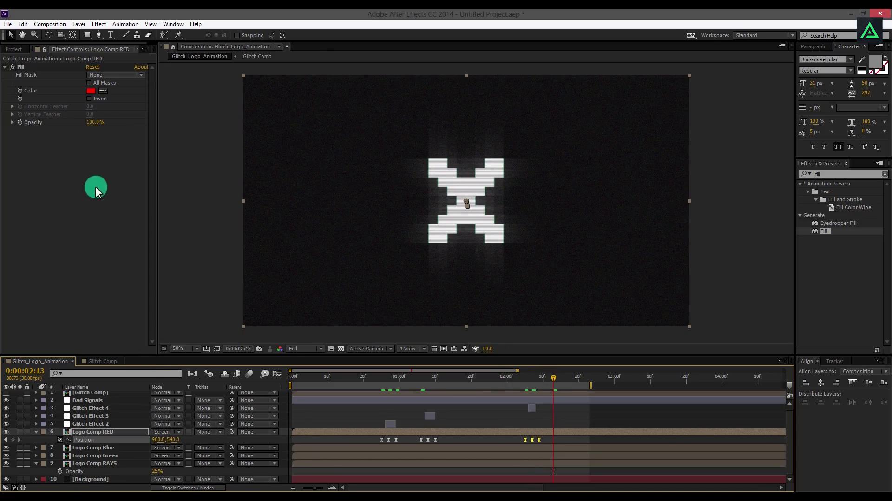
- Add a new XAVIER INC text layer below the X logo
click(111, 35)
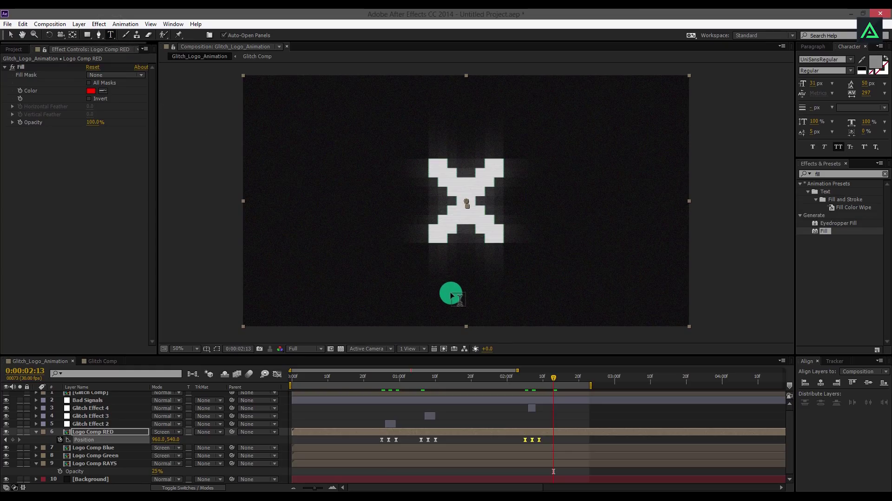
click(447, 278)
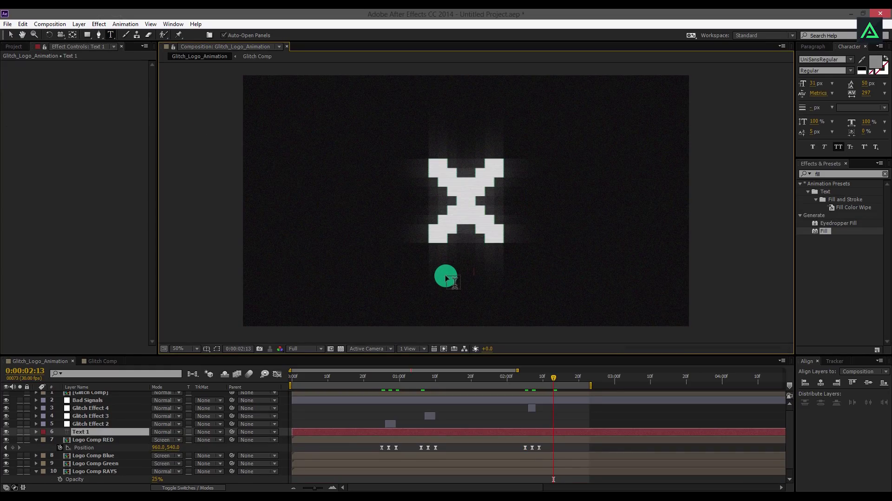
key(ctrl+Return)
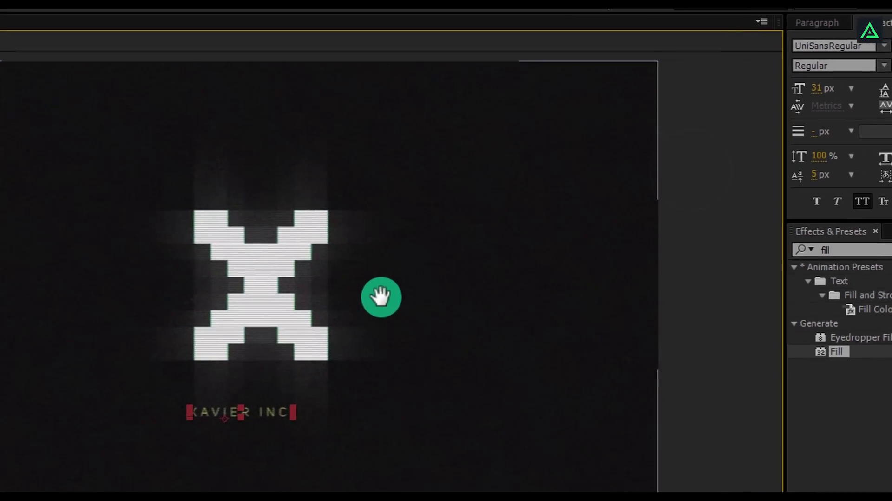
key(v)
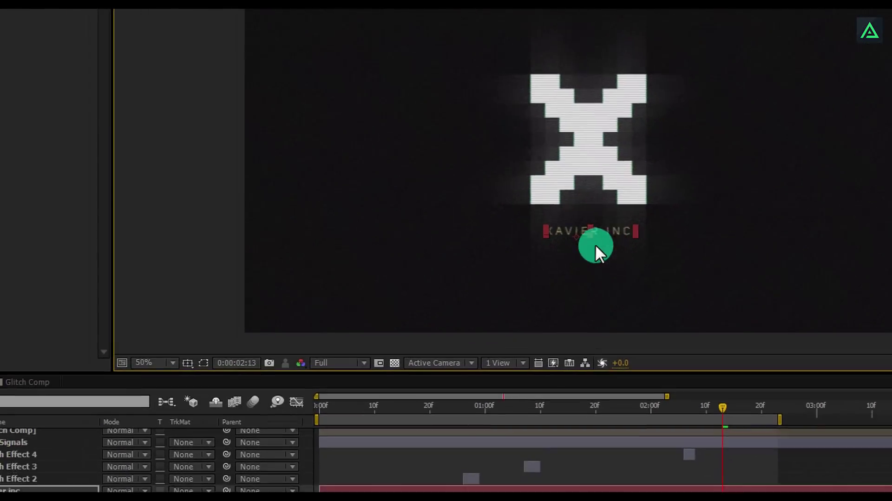
- Rename the text layer 'xavier inc', move it to the top, and centre it horizontally
click(100, 420)
text(xavier inc)
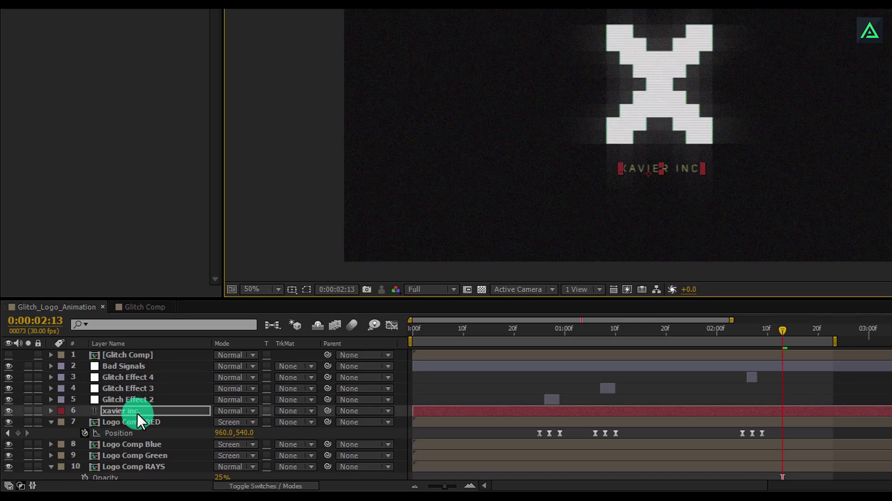
drag(136, 413, 132, 355)
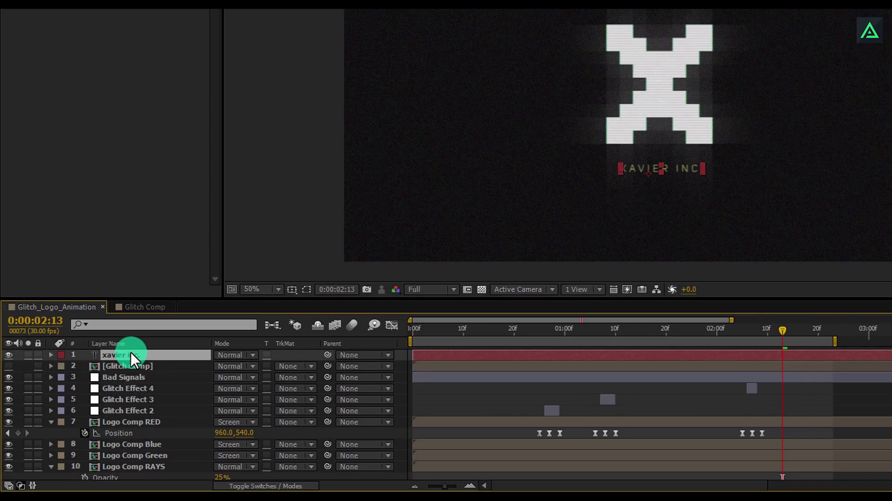
click(557, 241)
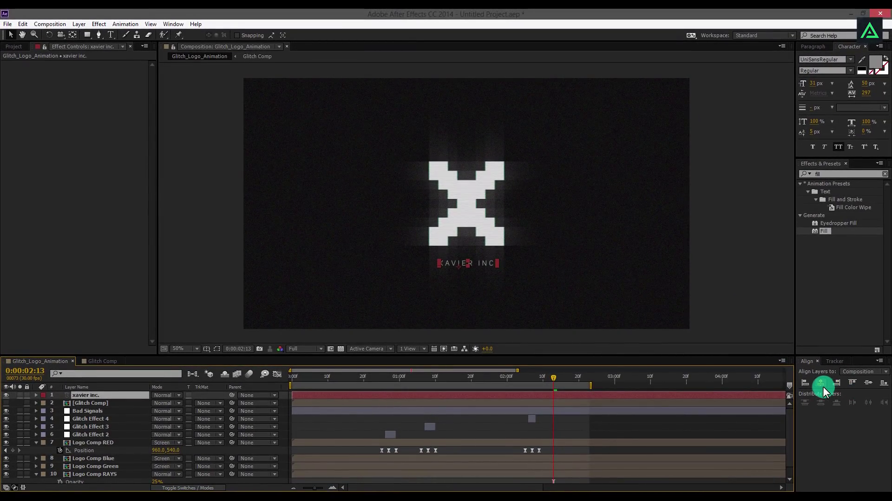
click(821, 382)
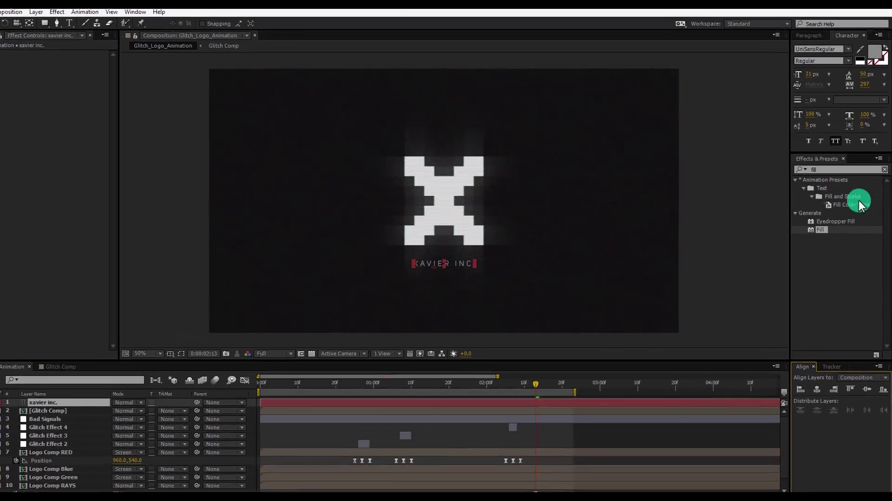
- Apply the Random Fade Up preset to the text layer and extend the work area
click(827, 173)
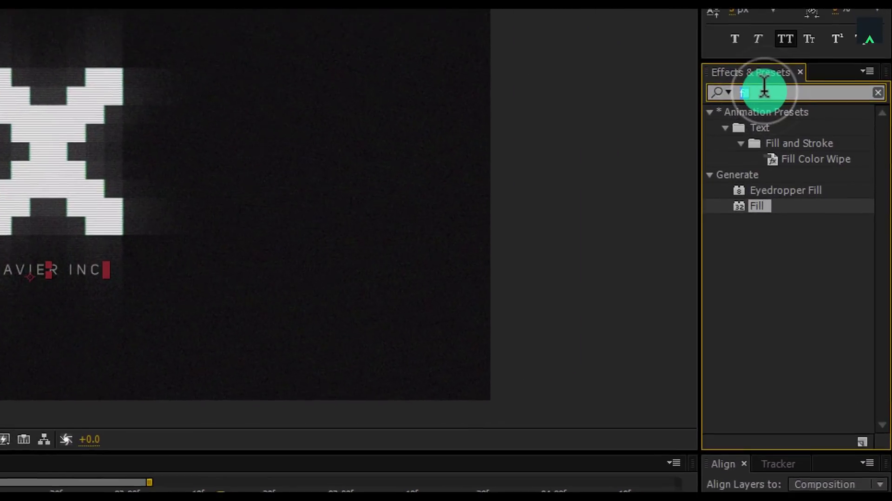
text(r)
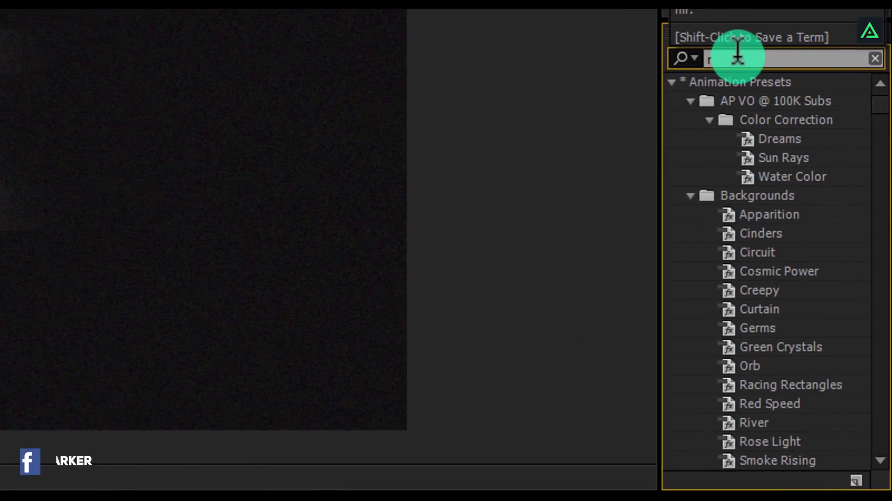
text(andom fade)
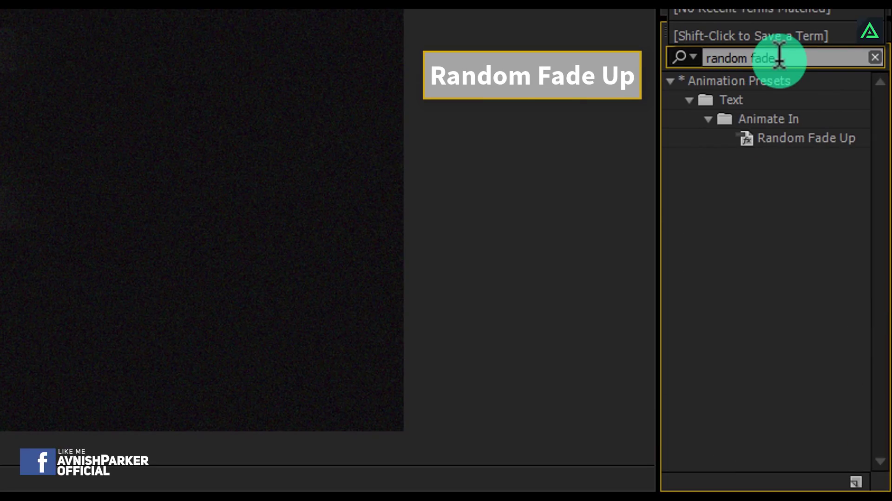
click(777, 137)
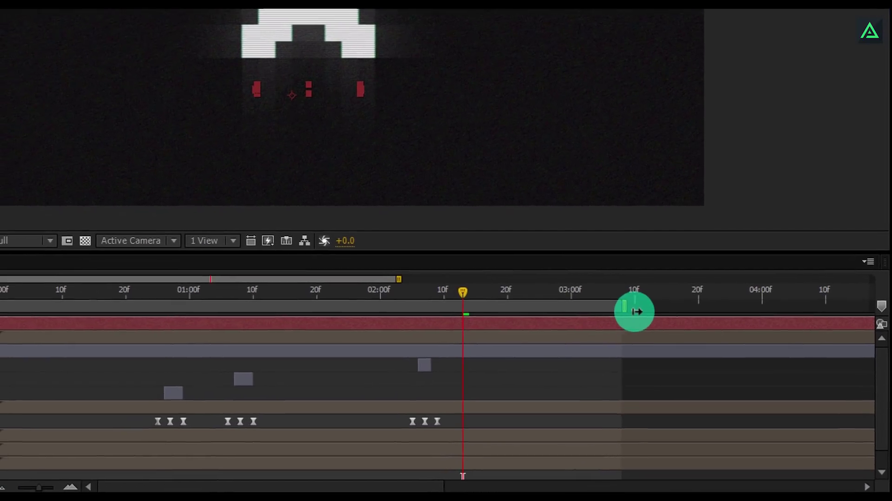
drag(636, 311, 851, 311)
- Move the fade's end keyframe earlier to about 3:03, ease both keyframes, and preview
key(u)
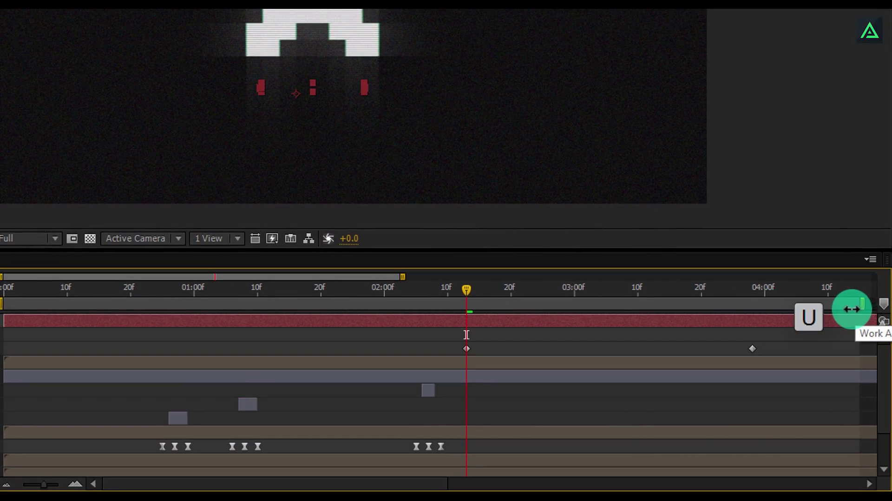
drag(751, 347, 444, 365)
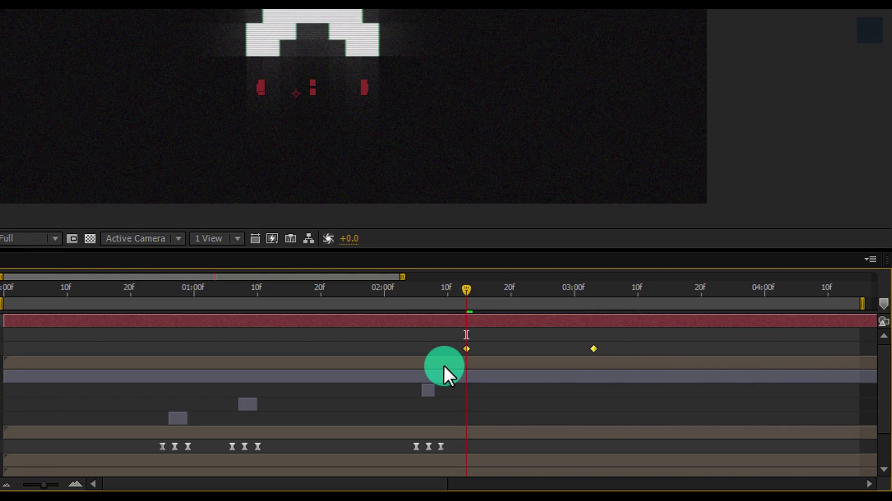
key(F9)
key(KP_0)
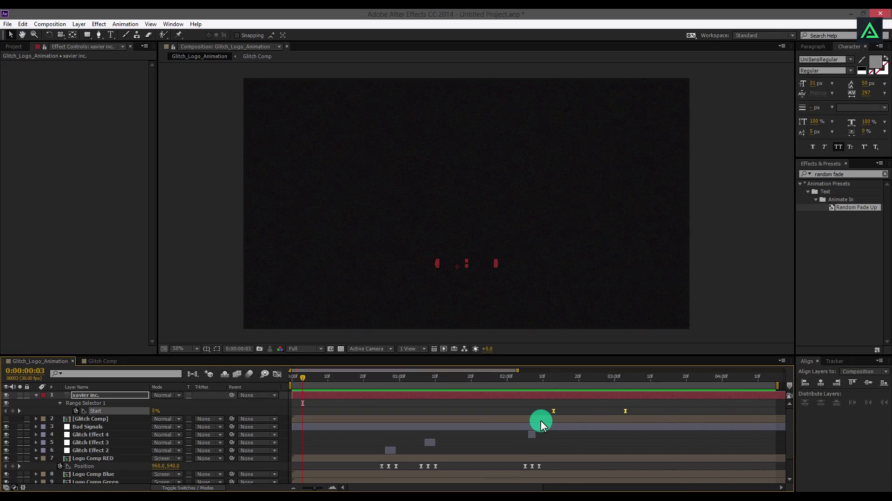
drag(623, 380, 664, 394)
click(409, 167)
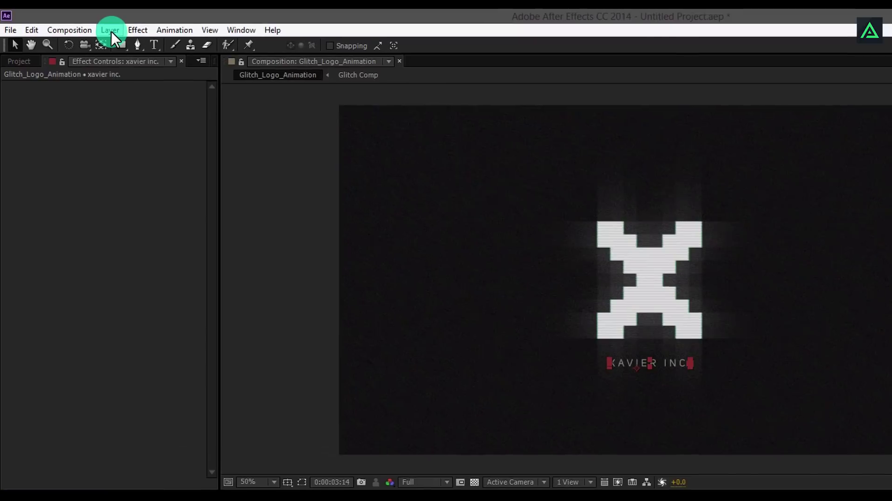
- Create a new pure black solid layer named Lights
click(110, 31)
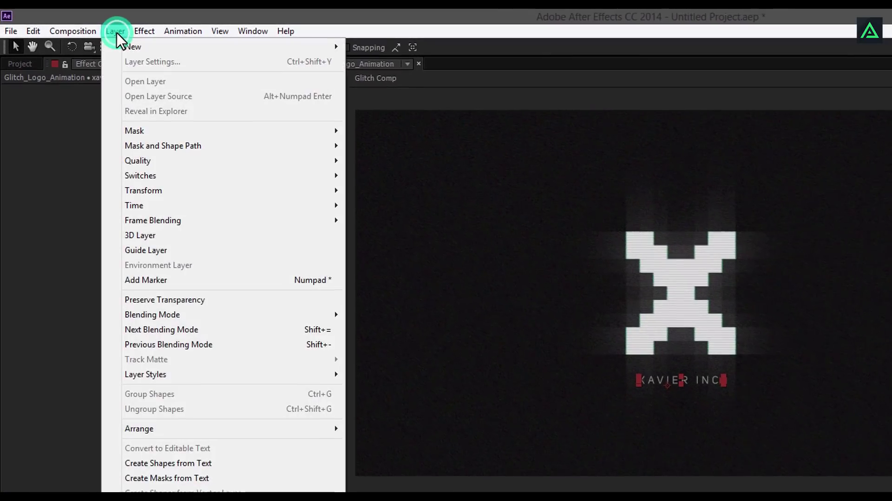
mouse_move(128, 46)
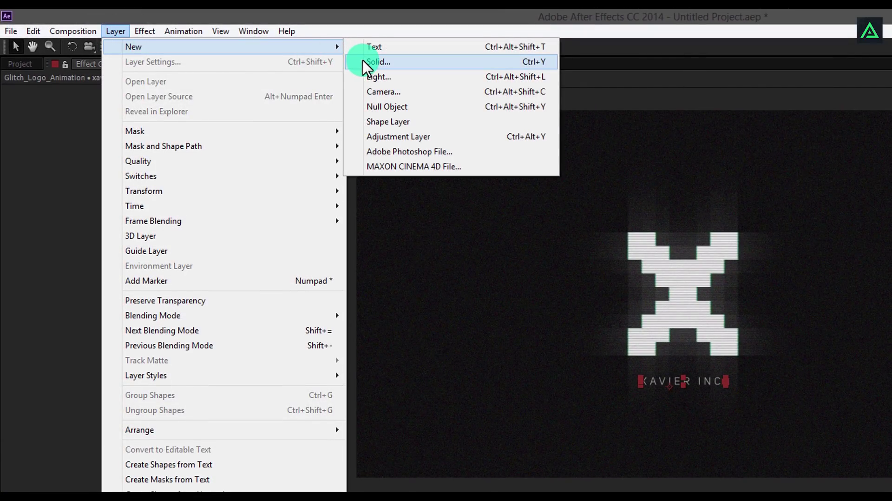
click(363, 61)
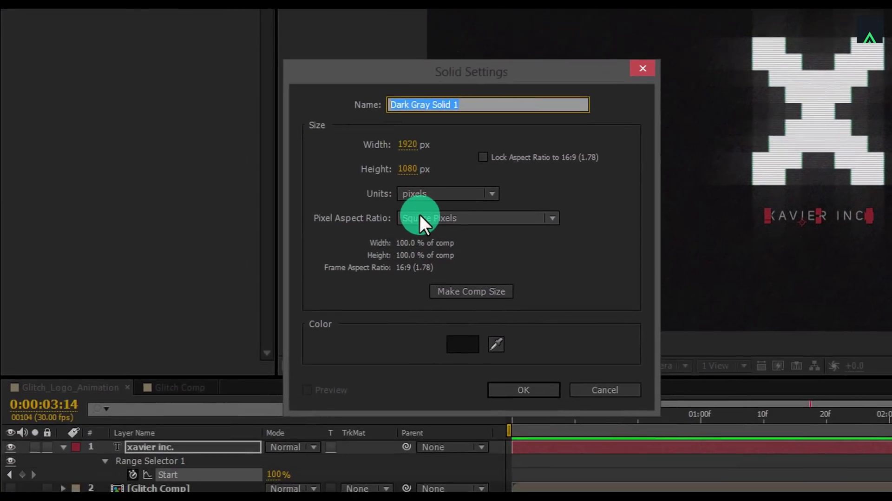
text(Lights)
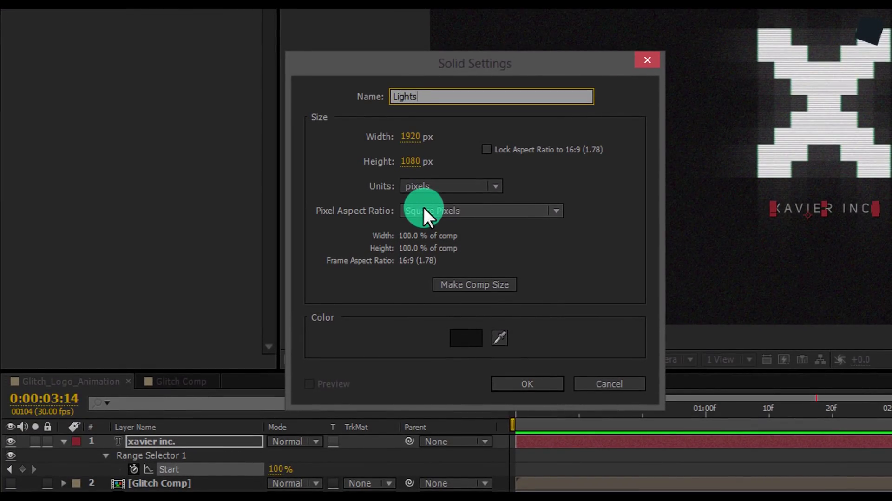
click(466, 338)
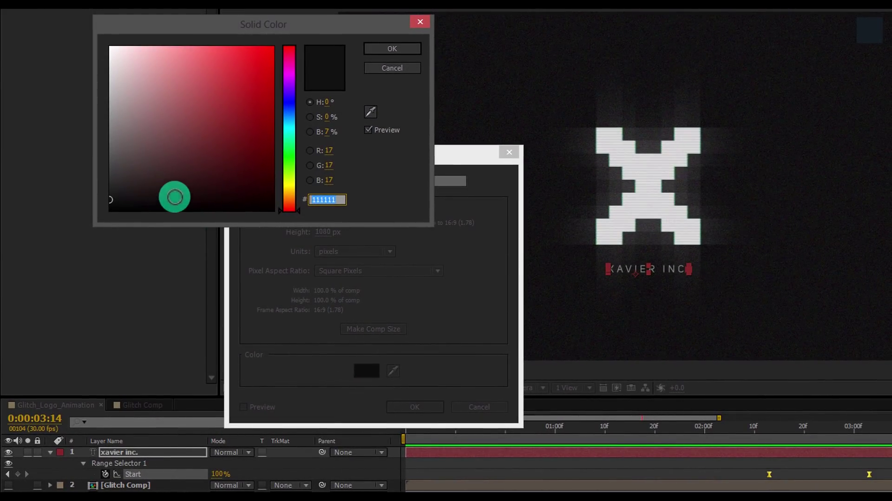
drag(177, 192, 85, 211)
click(387, 35)
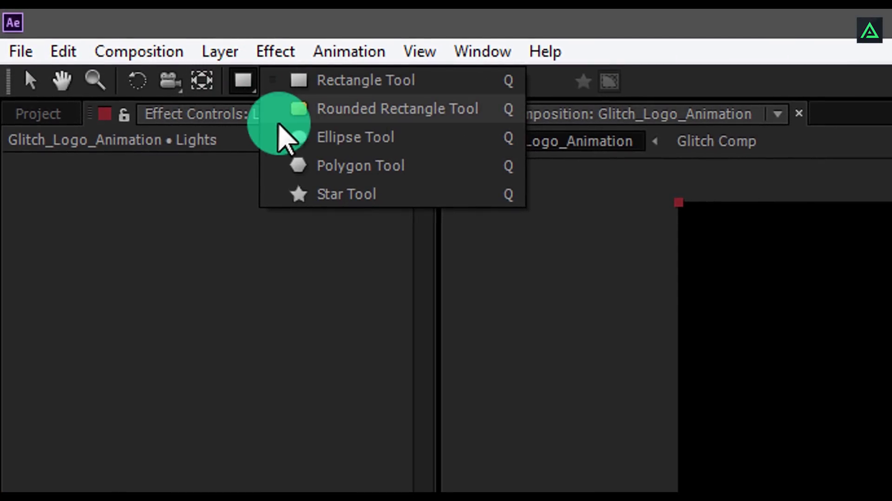
- Give the solid an ellipse mask set to Subtract with a 1000-pixel feather
click(295, 139)
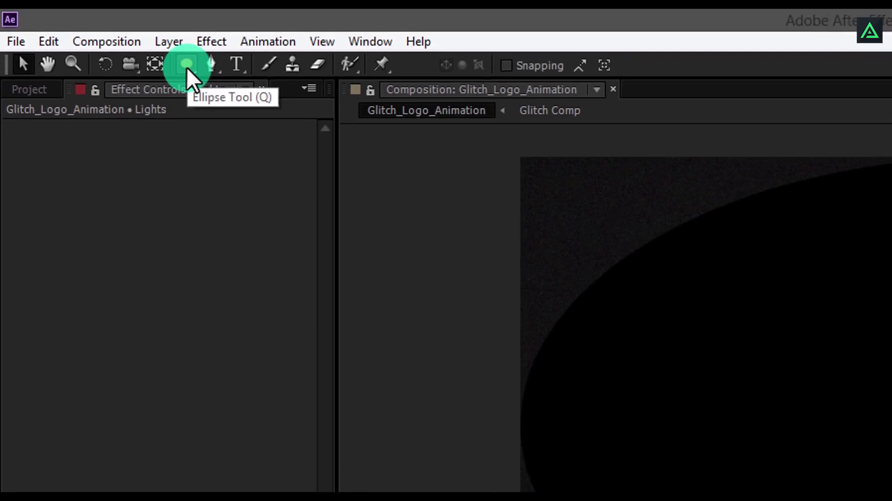
key(Return)
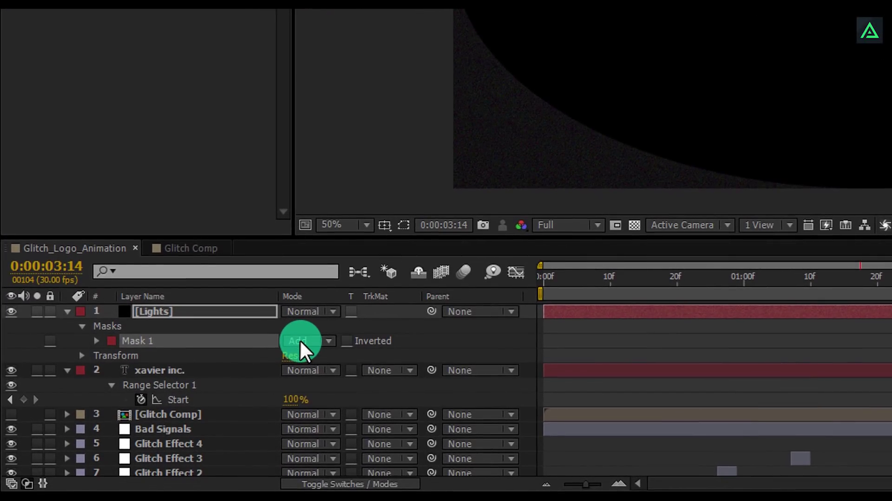
click(215, 496)
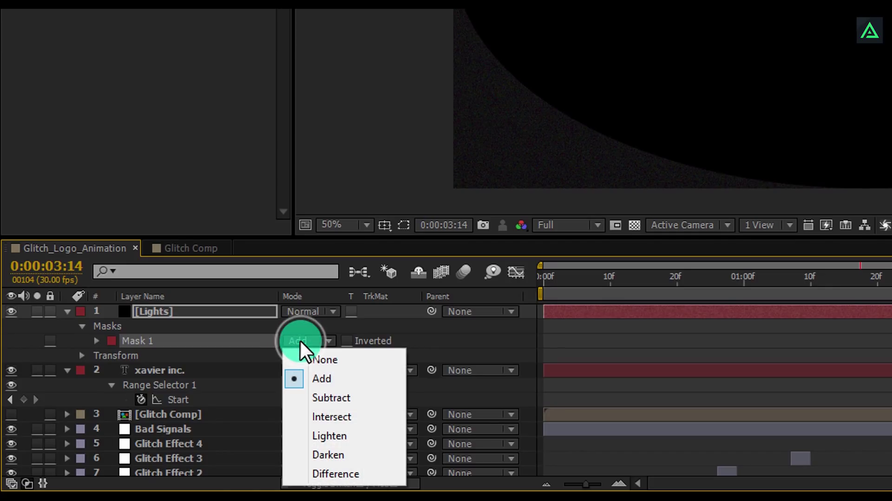
click(344, 397)
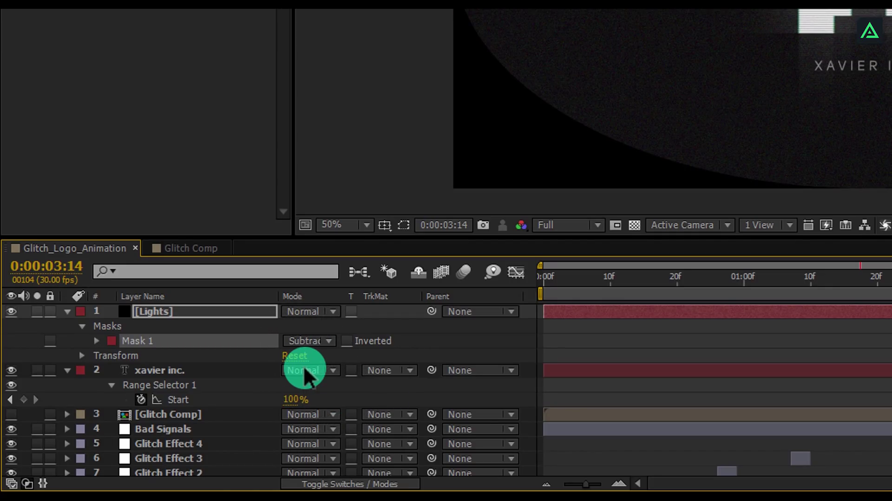
key(f)
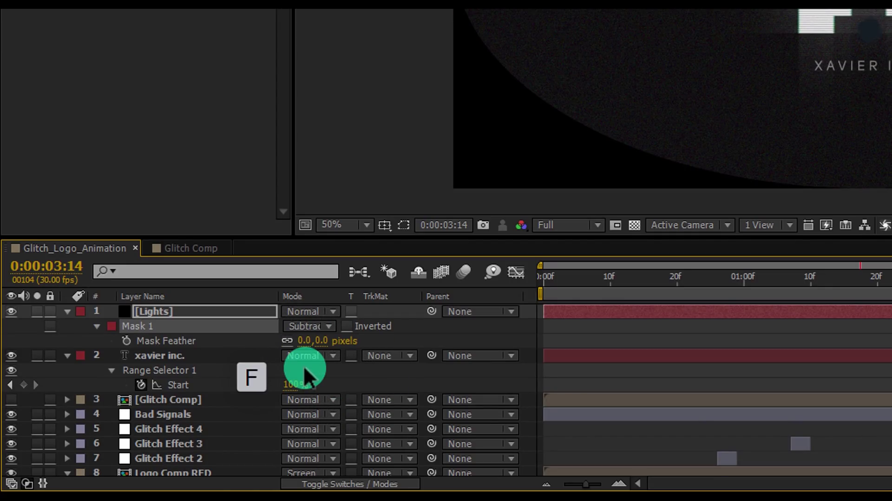
click(321, 340)
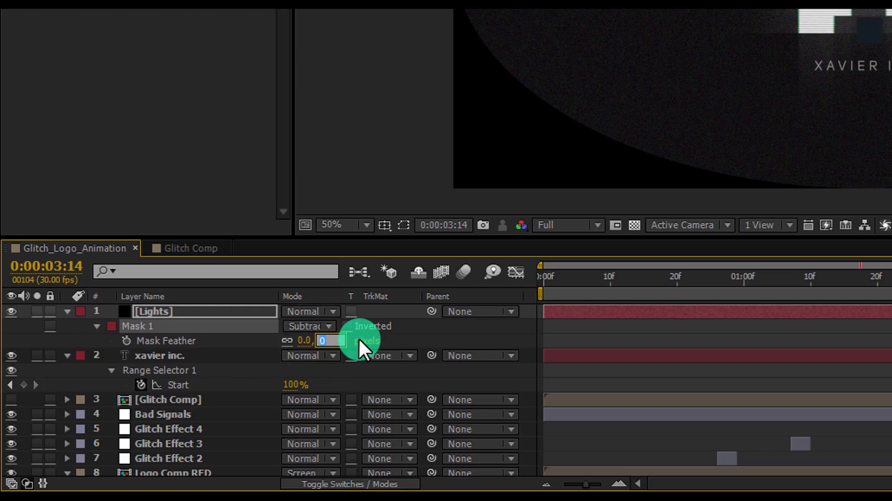
text(1000)
key(Return)
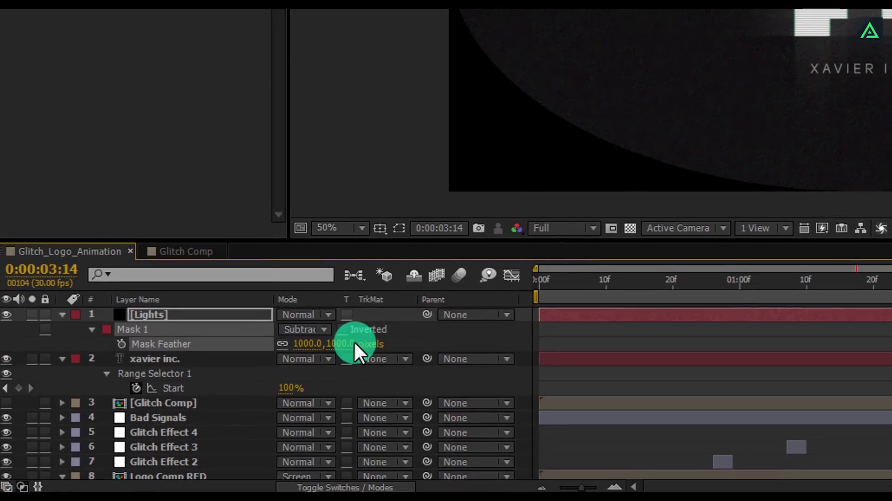